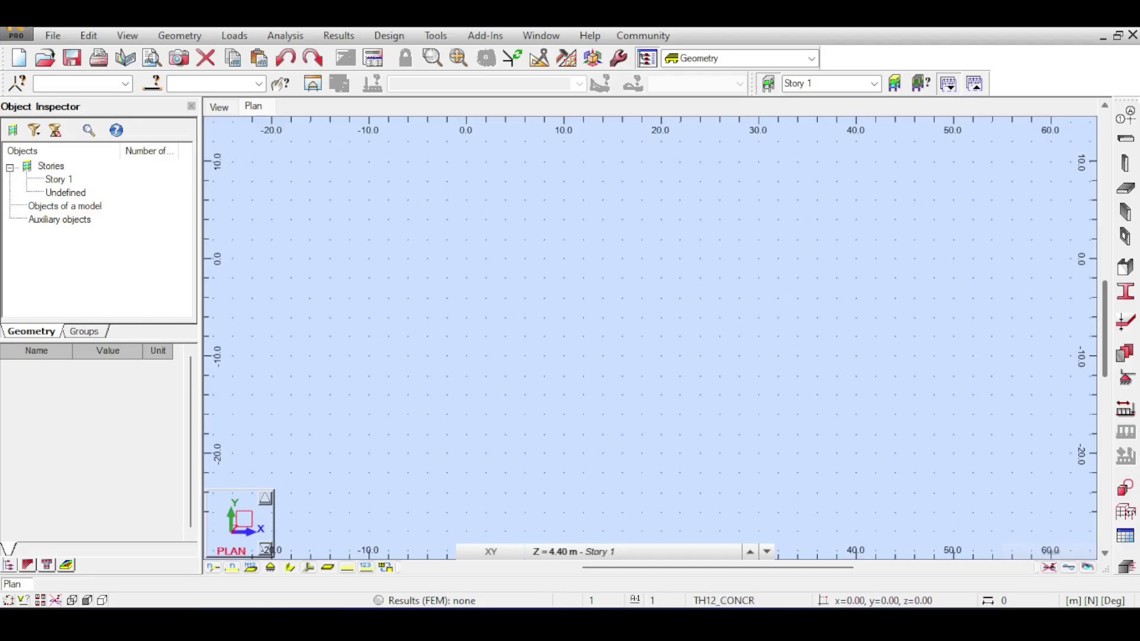
- Show the File menu commands for the empty Story 1 project
{"action": "left_click", "coordinate": [53, 35]}
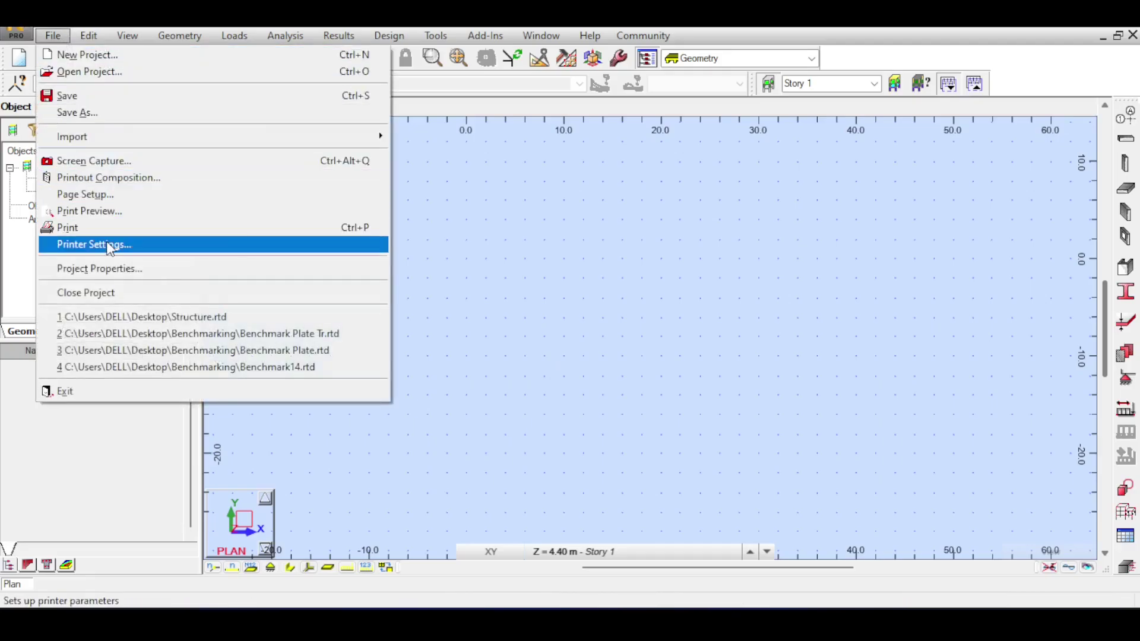
- Close the empty project, start a new Building Design project, and switch to the 3D view
{"action": "left_click", "coordinate": [113, 295]}
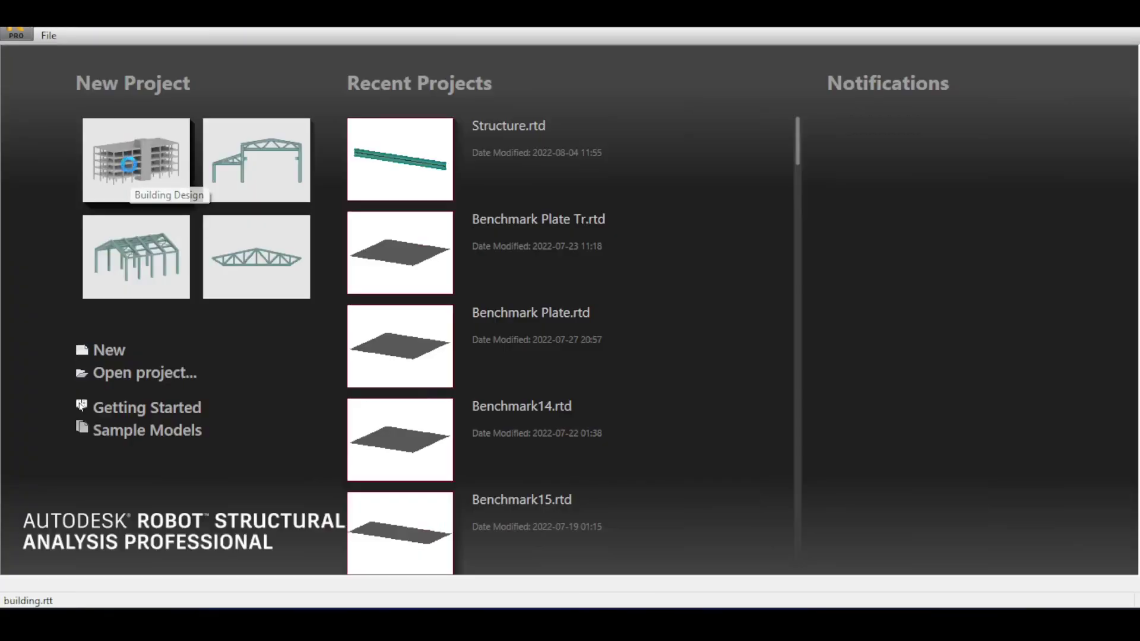
{"action": "left_click", "coordinate": [131, 172]}
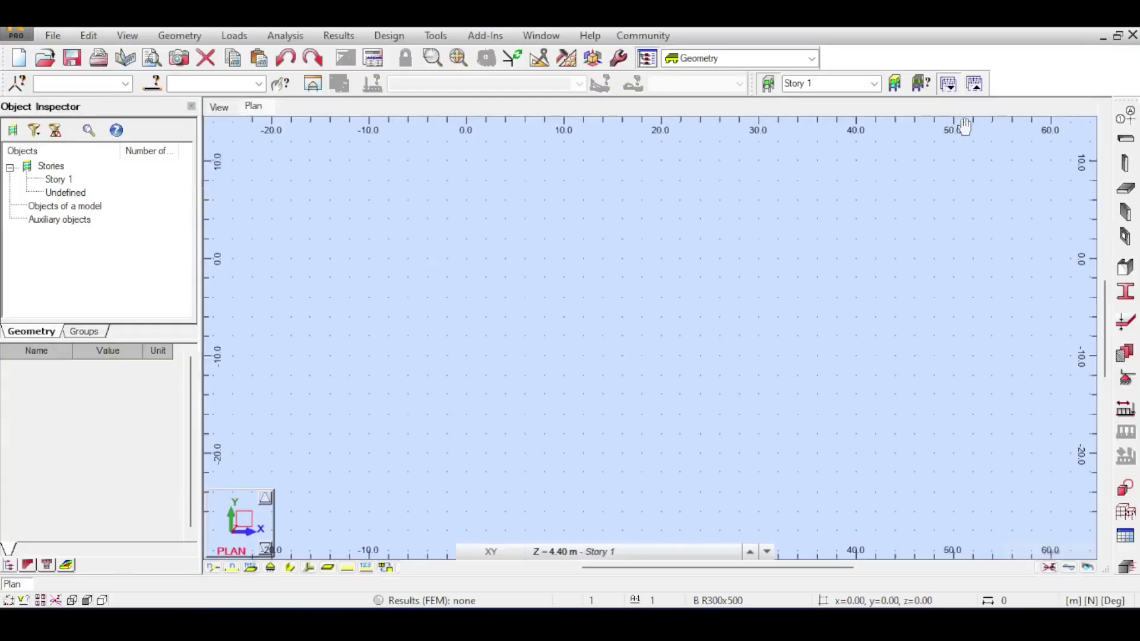
{"action": "left_click", "coordinate": [219, 107]}
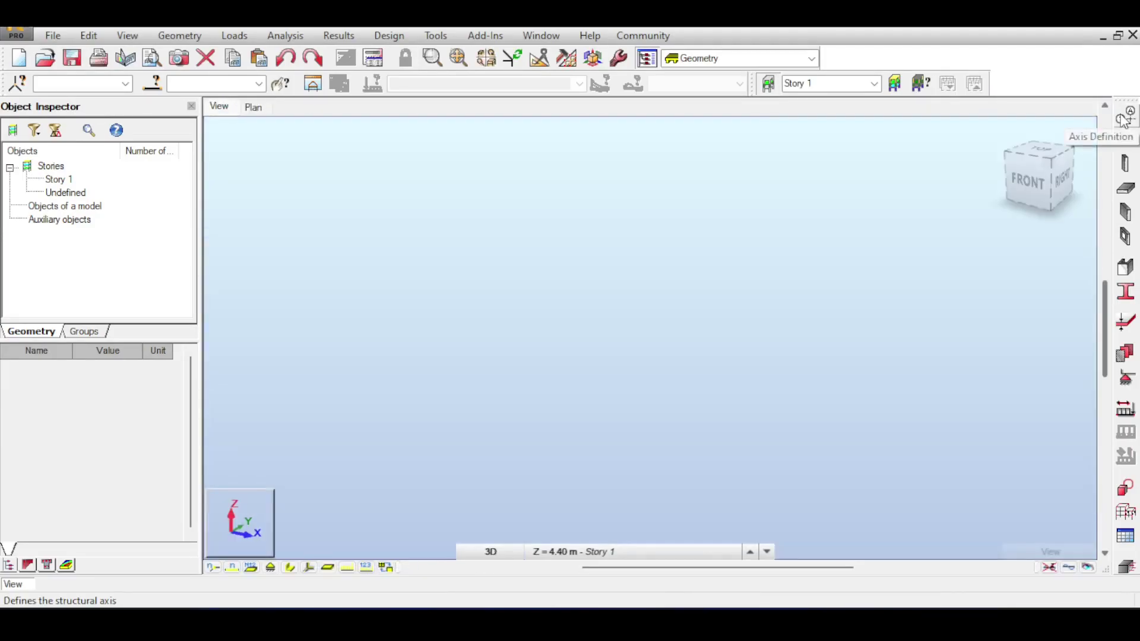
- Create structural axes at X 0, 5 and 8 m and Y 0 m
{"action": "left_click", "coordinate": [1124, 120]}
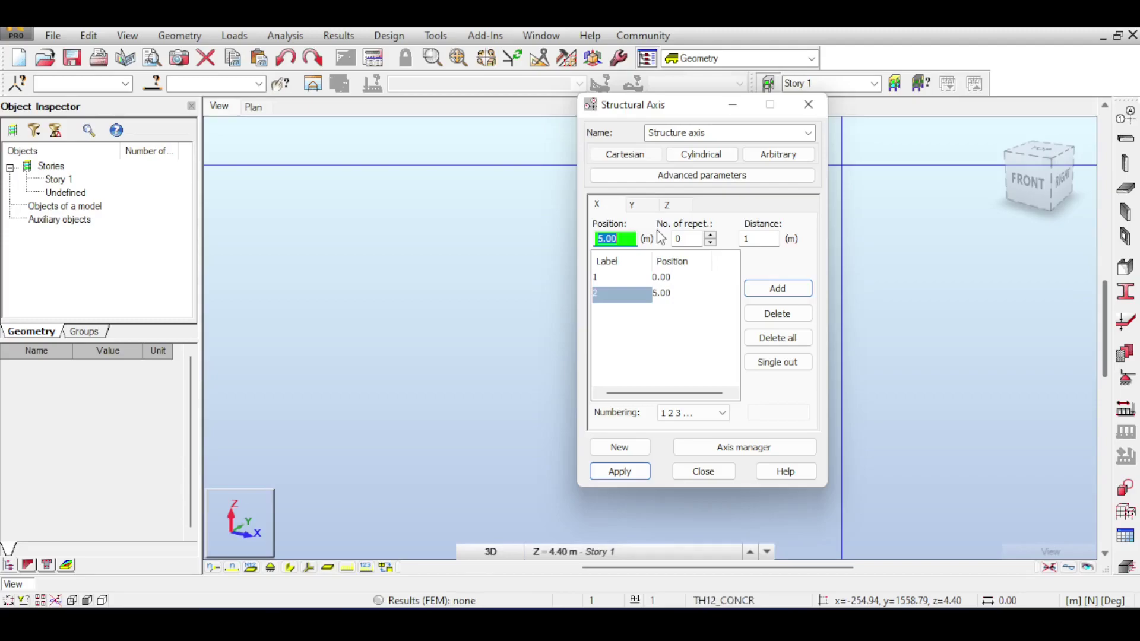
{"action": "type", "text": "8"}
{"action": "key", "text": "Return"}
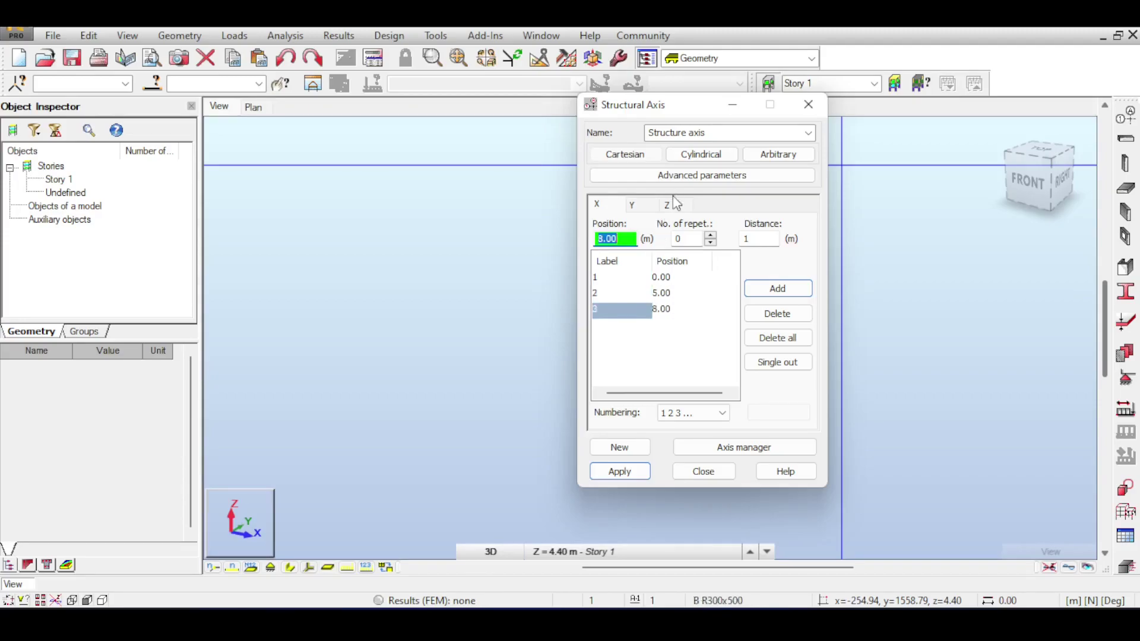
{"action": "left_click", "coordinate": [645, 208]}
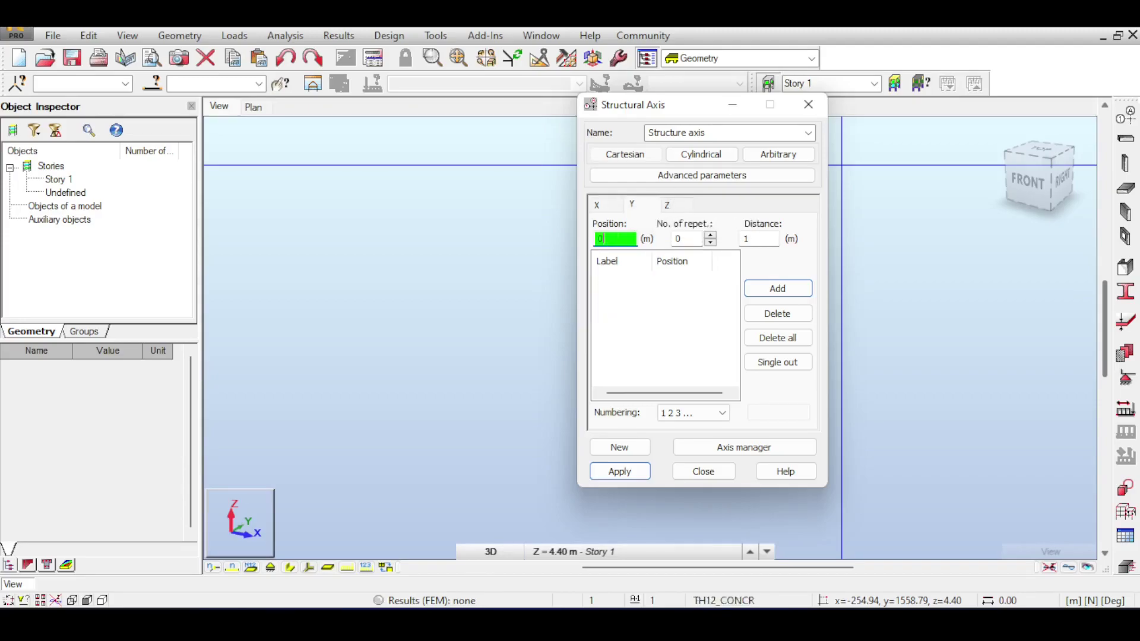
{"action": "type", "text": "0"}
{"action": "key", "text": "Return"}
{"action": "left_click", "coordinate": [667, 205]}
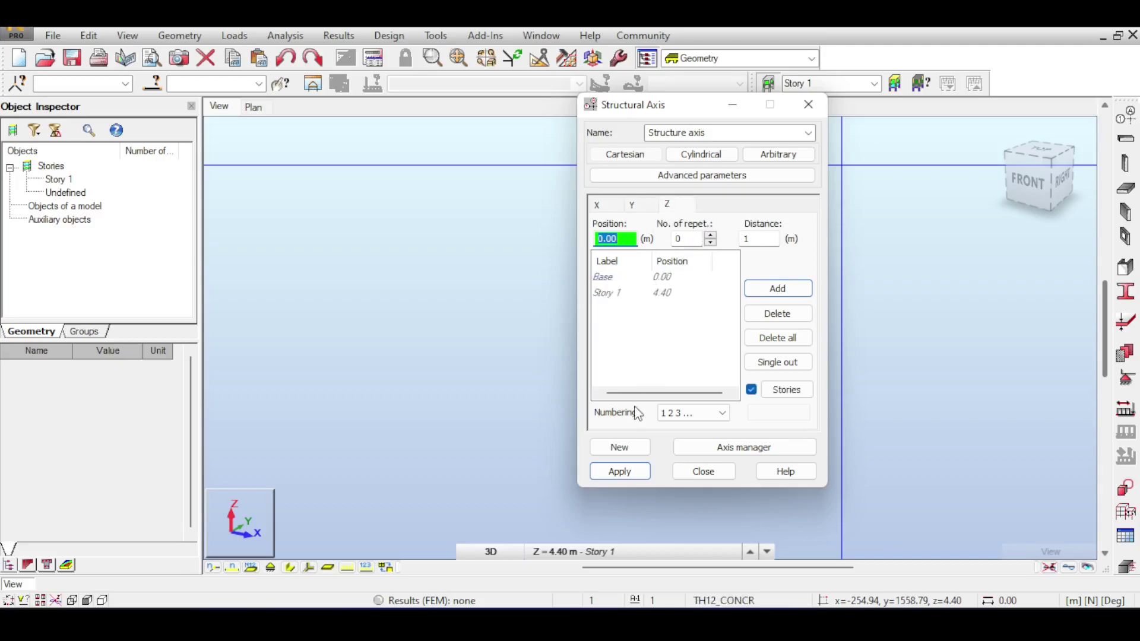
{"action": "left_click", "coordinate": [704, 472]}
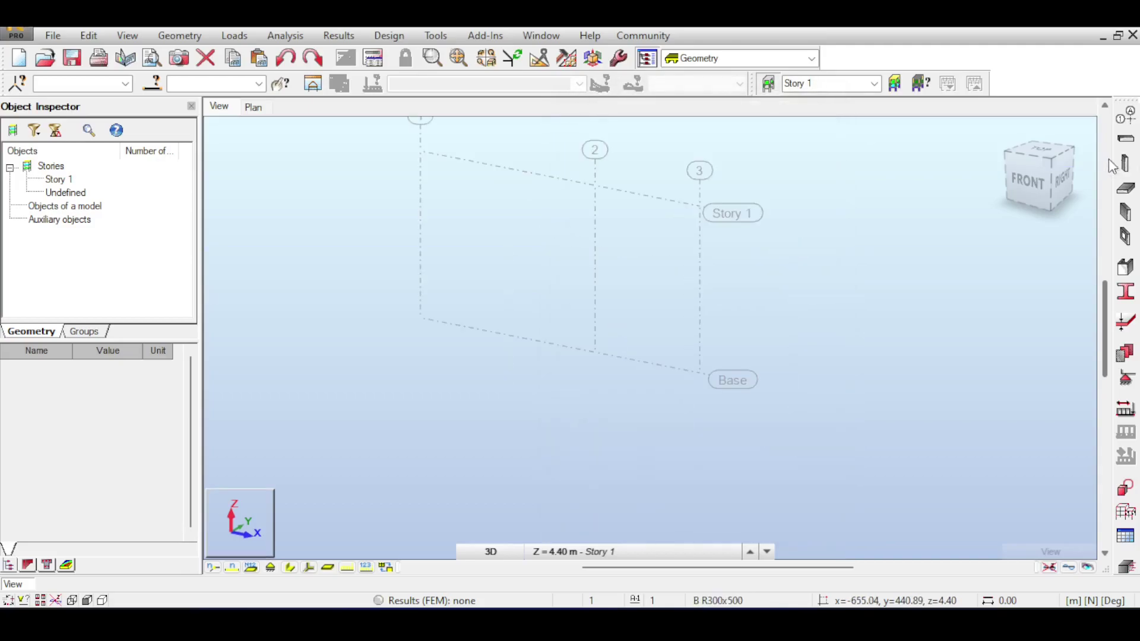
{"action": "left_click", "coordinate": [1125, 138]}
- Set the beam section type to RC beam with section B R300x500
{"action": "left_click", "coordinate": [950, 171]}
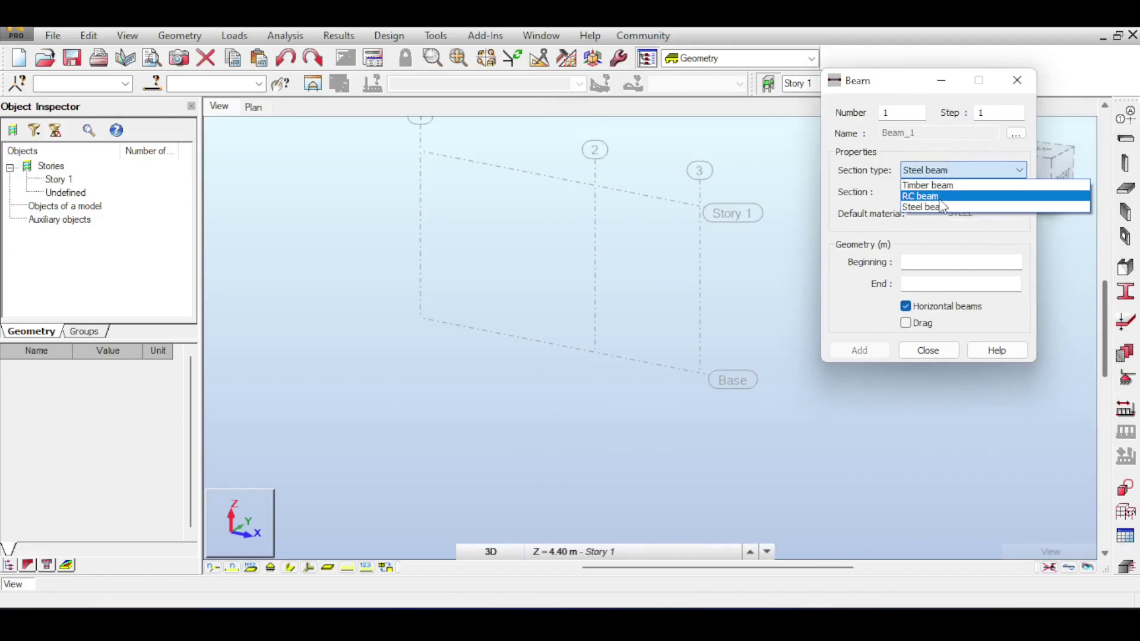
{"action": "left_click", "coordinate": [926, 197]}
{"action": "left_click", "coordinate": [917, 192]}
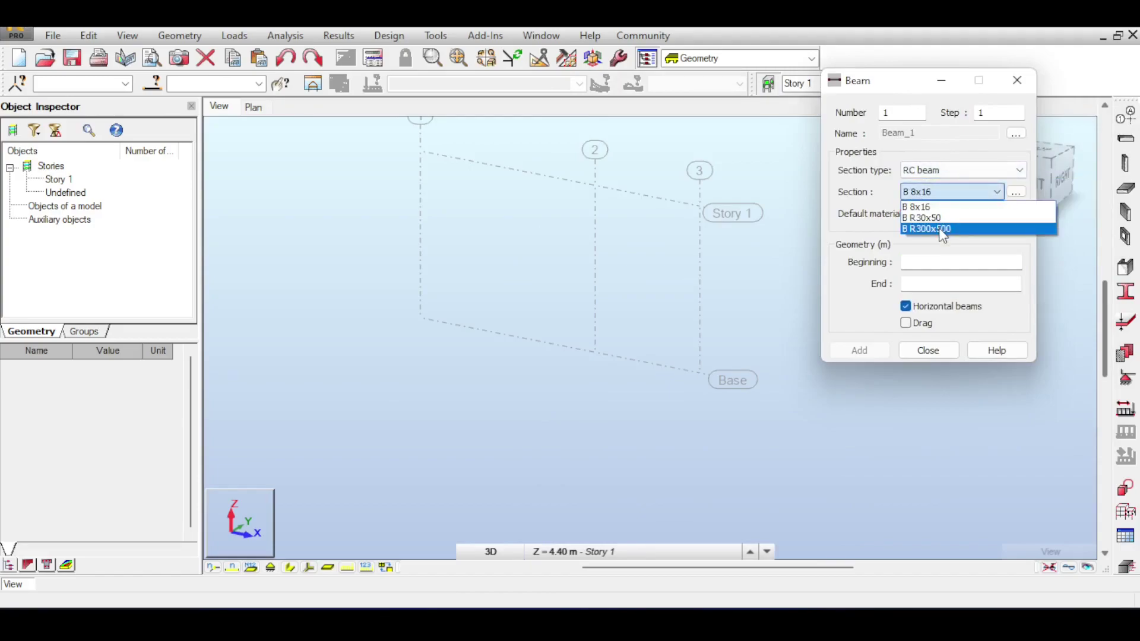
{"action": "left_click", "coordinate": [943, 231]}
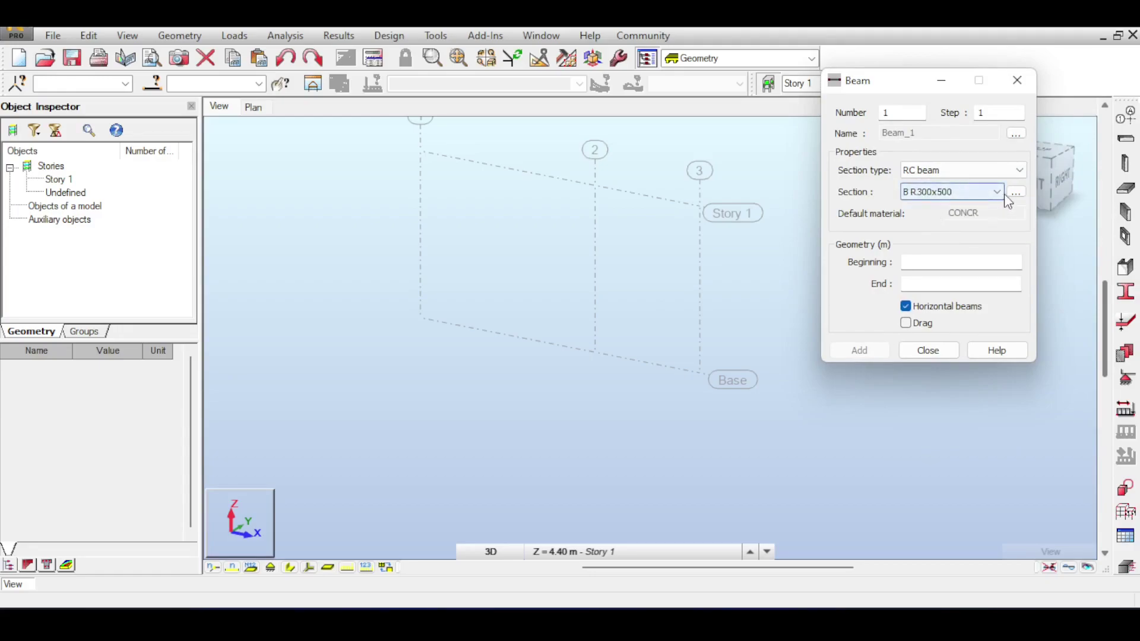
{"action": "left_click", "coordinate": [950, 192]}
{"action": "left_click", "coordinate": [928, 228]}
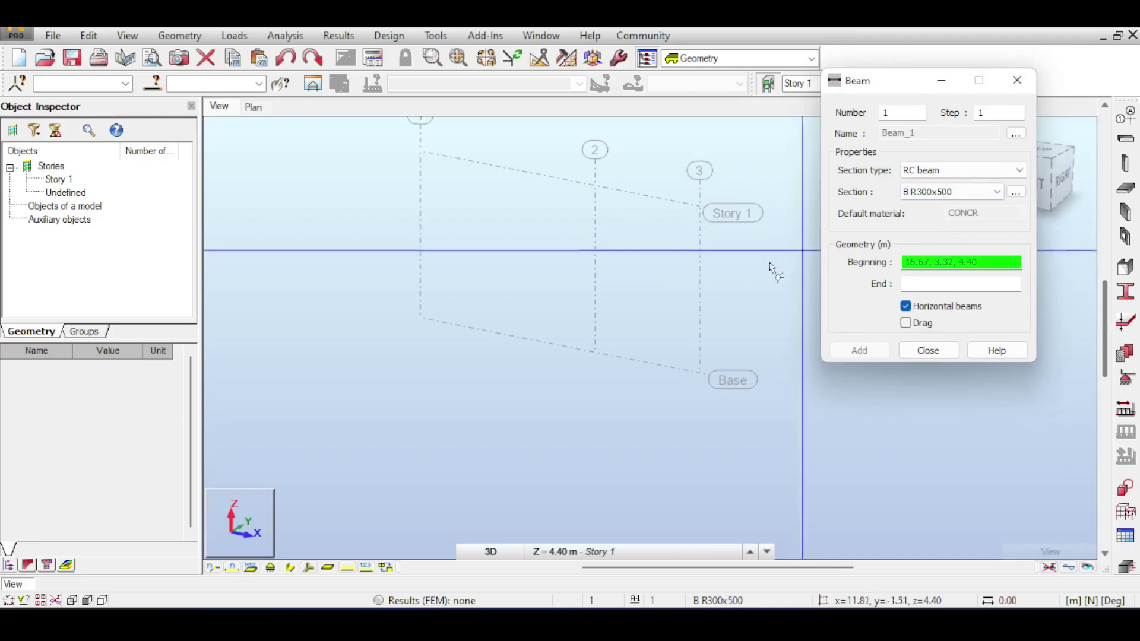
{"action": "middle_click_drag", "start_coordinate": [647, 199], "coordinate": [662, 222]}
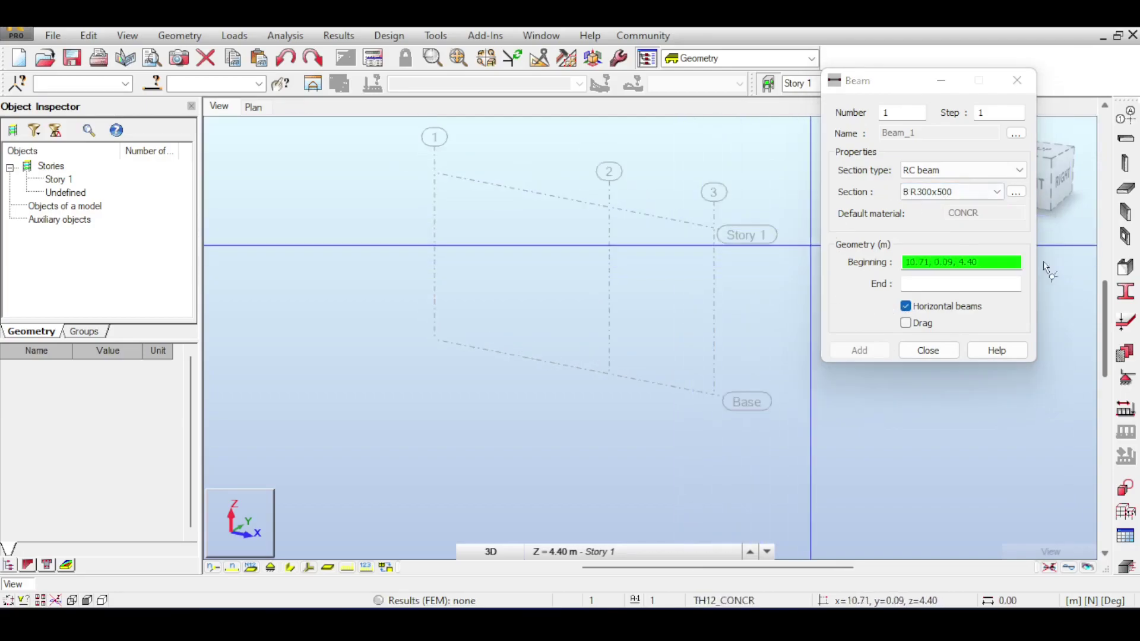
{"action": "left_click", "coordinate": [1016, 192]}
{"action": "double_click", "coordinate": [660, 201]}
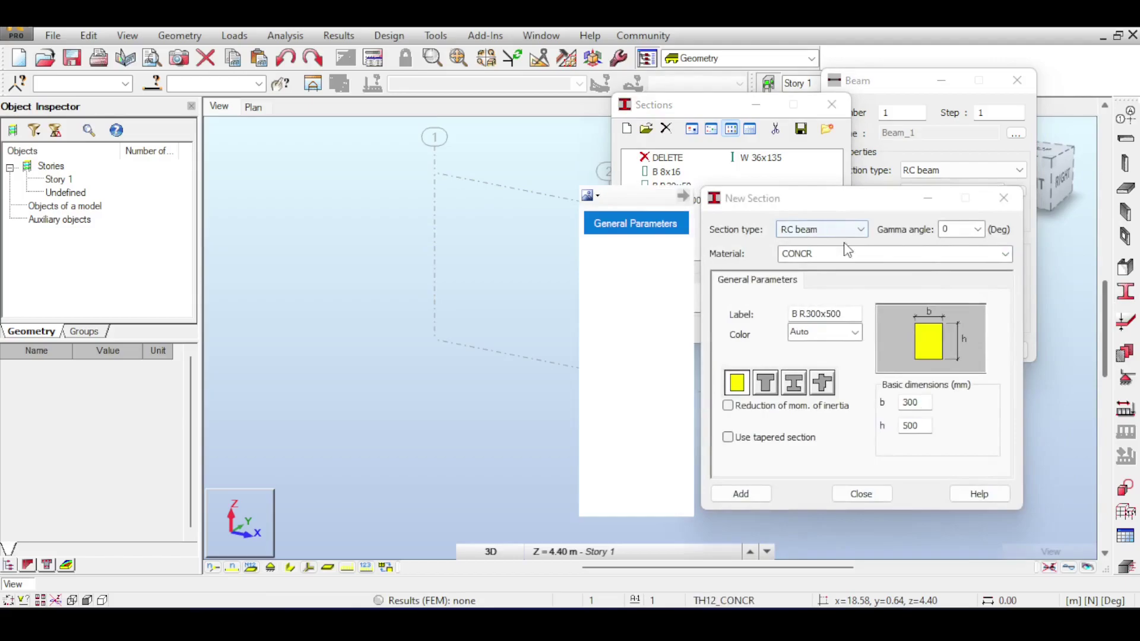
{"action": "left_click", "coordinate": [1003, 198]}
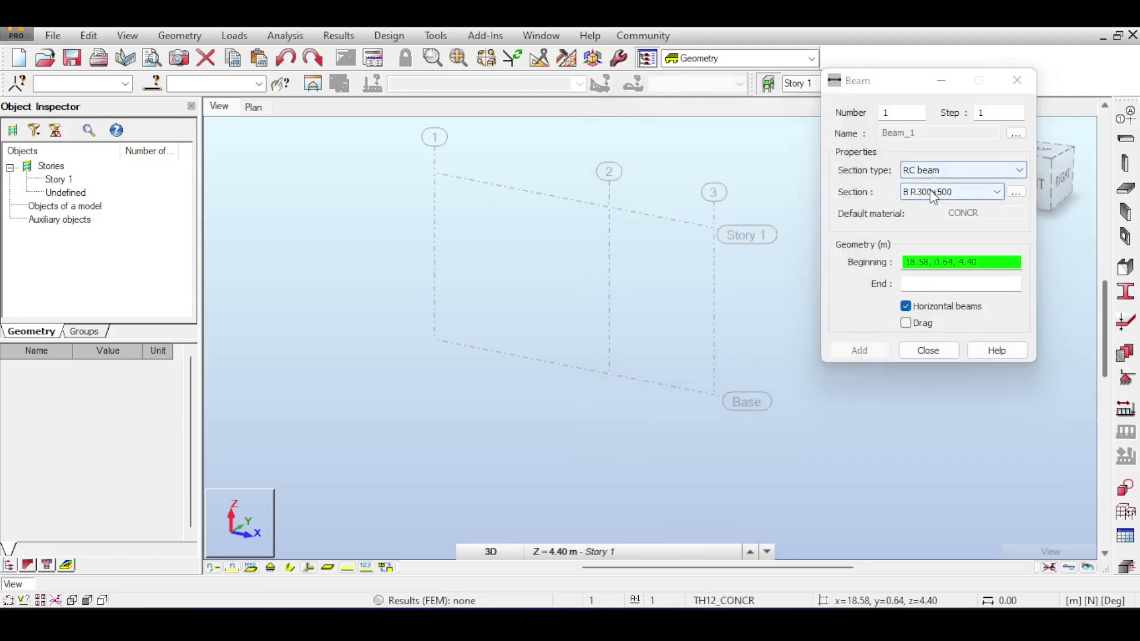
{"action": "left_click", "coordinate": [1020, 194]}
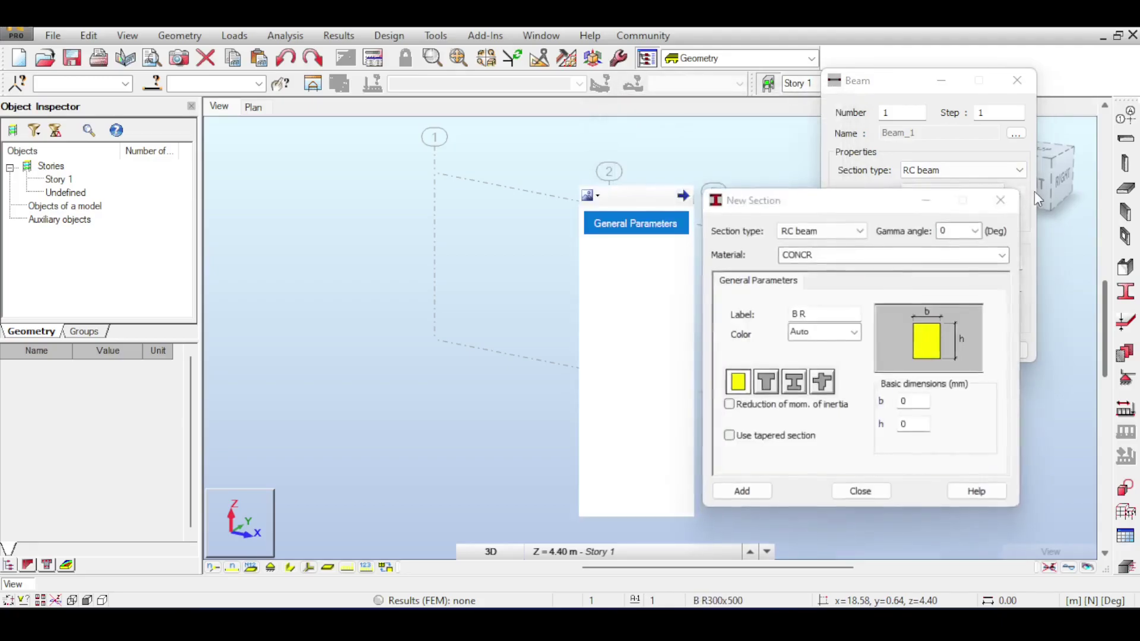
{"action": "left_click", "coordinate": [1003, 198]}
- Draw two base beams through nodes at 0, 5 and 8 m, shown as solid sections
{"action": "left_click", "coordinate": [936, 262]}
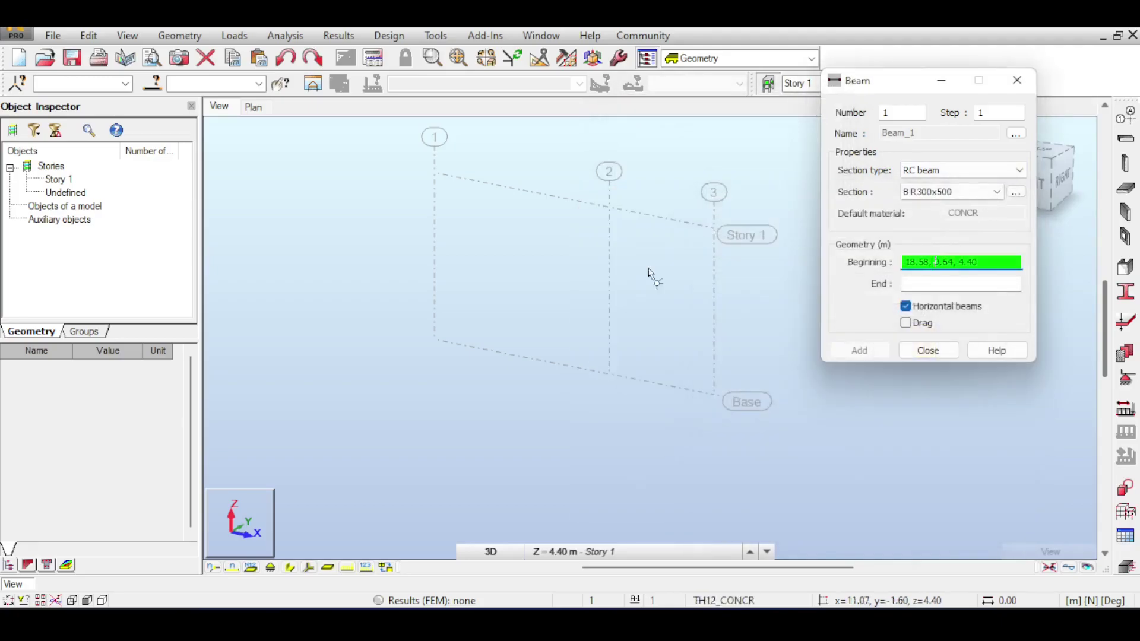
{"action": "left_click", "coordinate": [450, 336]}
{"action": "left_click", "coordinate": [601, 371]}
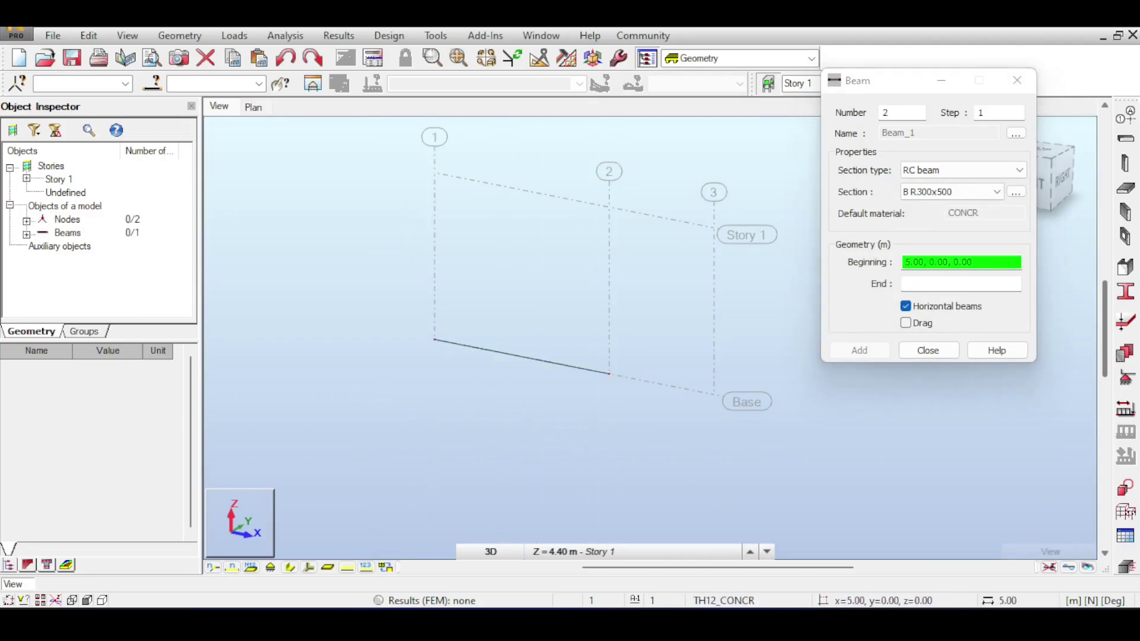
{"action": "left_click", "coordinate": [714, 395]}
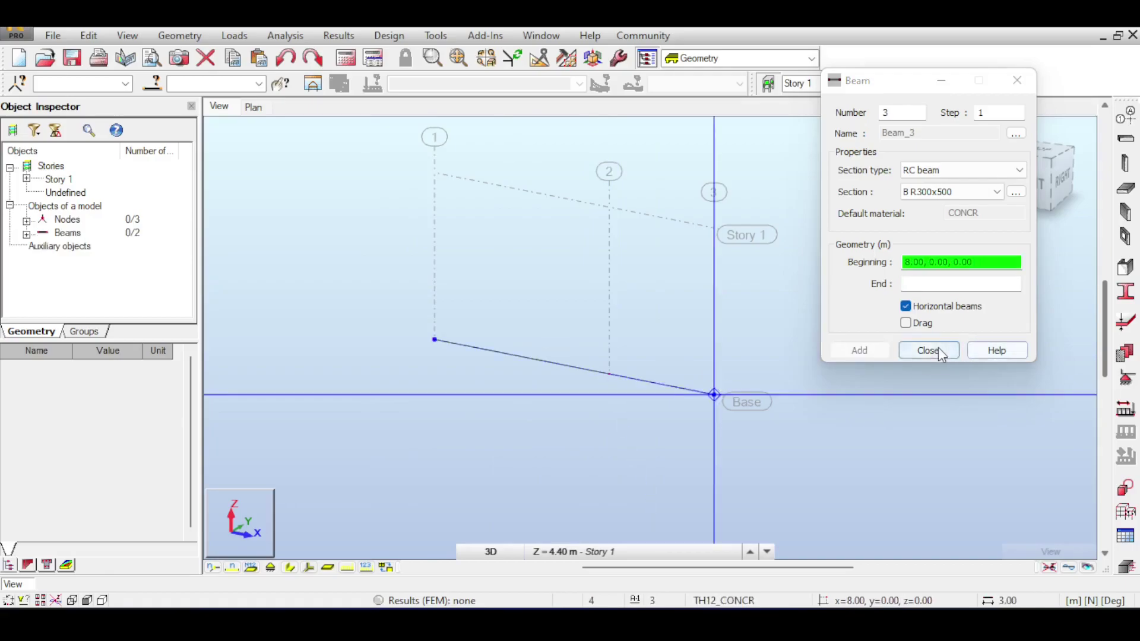
{"action": "left_click", "coordinate": [927, 350]}
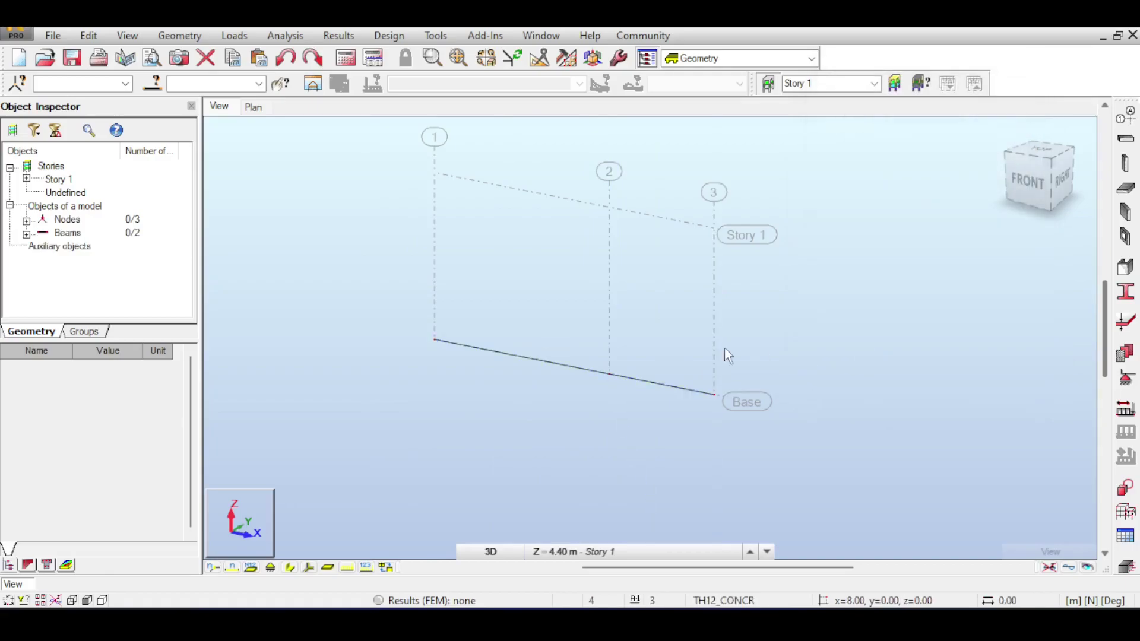
{"action": "left_click", "coordinate": [291, 569]}
- Assign a fixed support to node 1 at the left end, axis 1
{"action": "left_click", "coordinate": [291, 569]}
{"action": "middle_click_drag", "start_coordinate": [385, 463], "coordinate": [313, 455]}
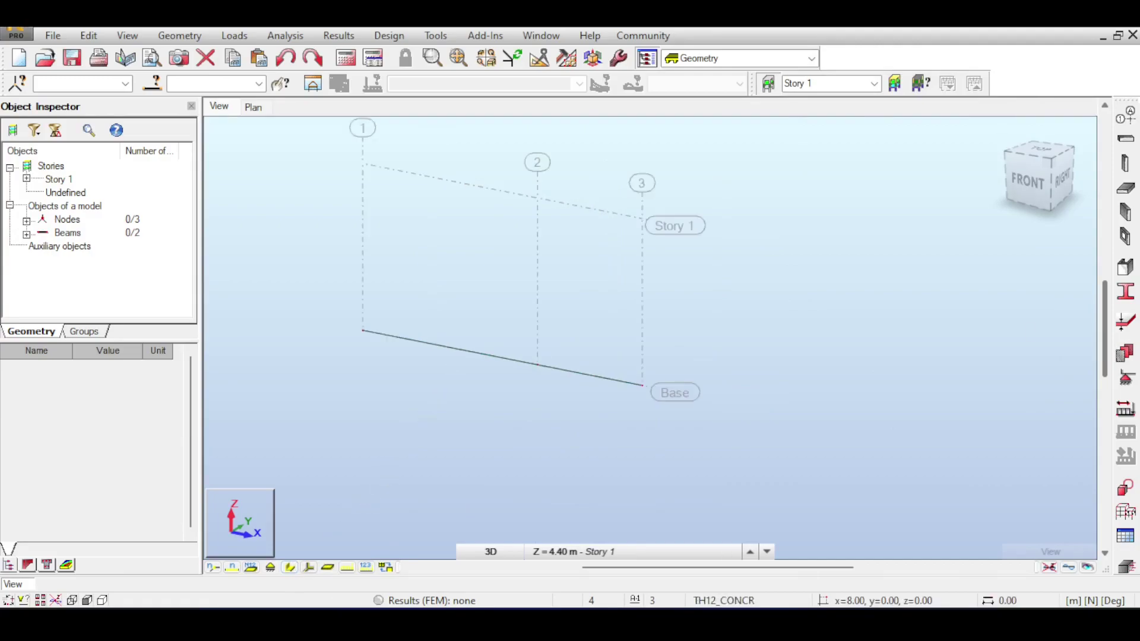
{"action": "left_click", "coordinate": [1126, 407]}
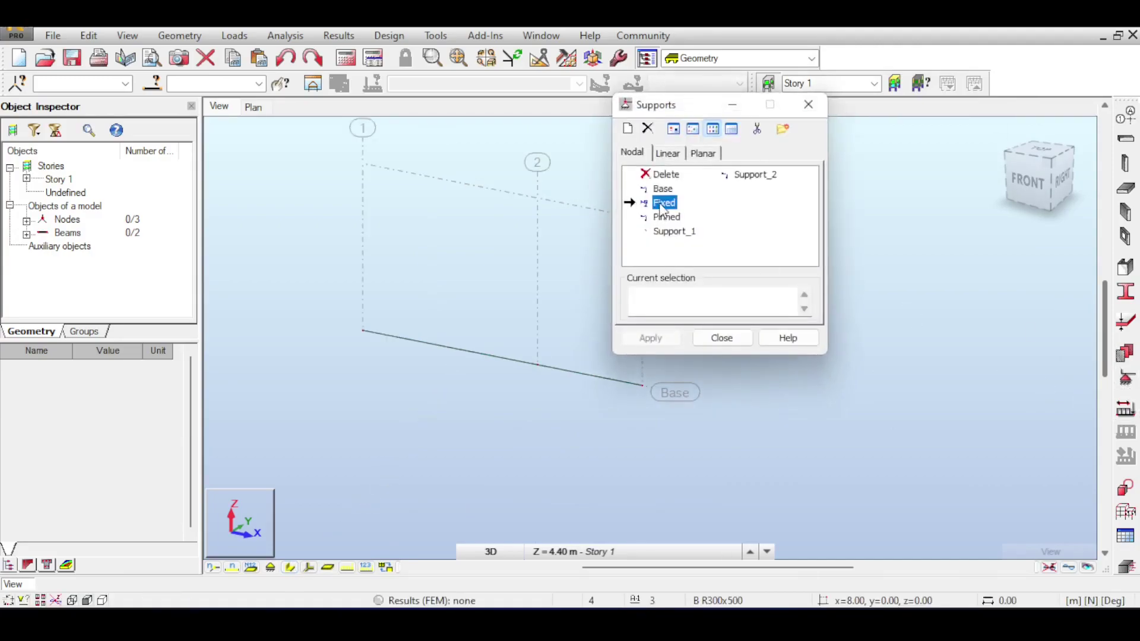
{"action": "left_click_drag", "start_coordinate": [310, 301], "coordinate": [433, 407]}
{"action": "left_click", "coordinate": [650, 338]}
{"action": "left_click", "coordinate": [650, 338]}
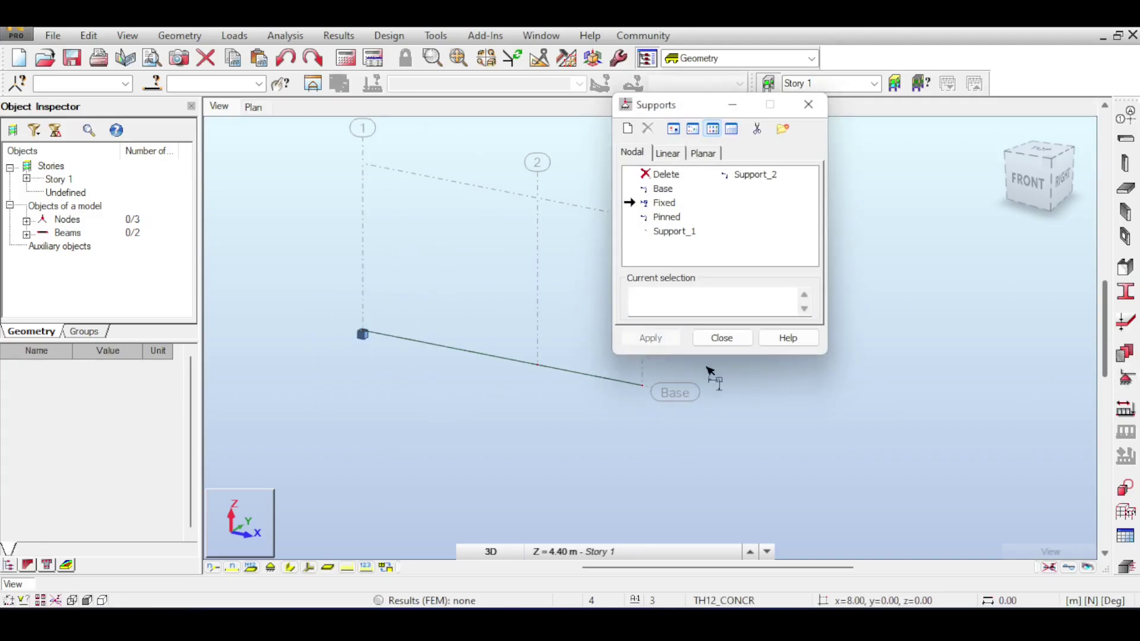
{"action": "left_click", "coordinate": [723, 338]}
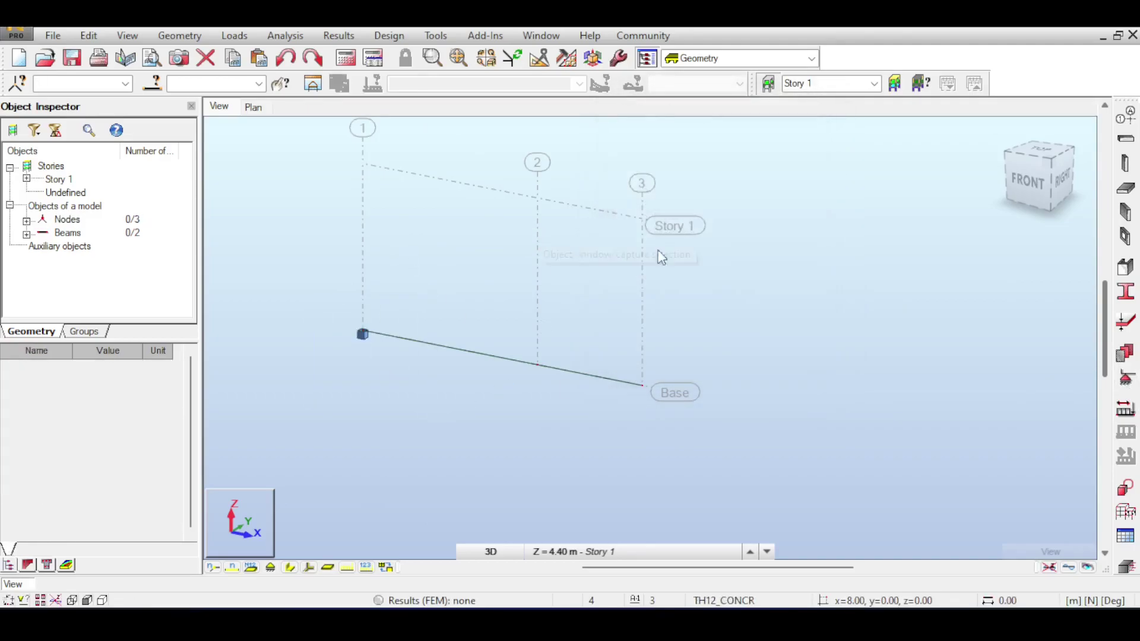
{"action": "left_click", "coordinate": [1125, 456]}
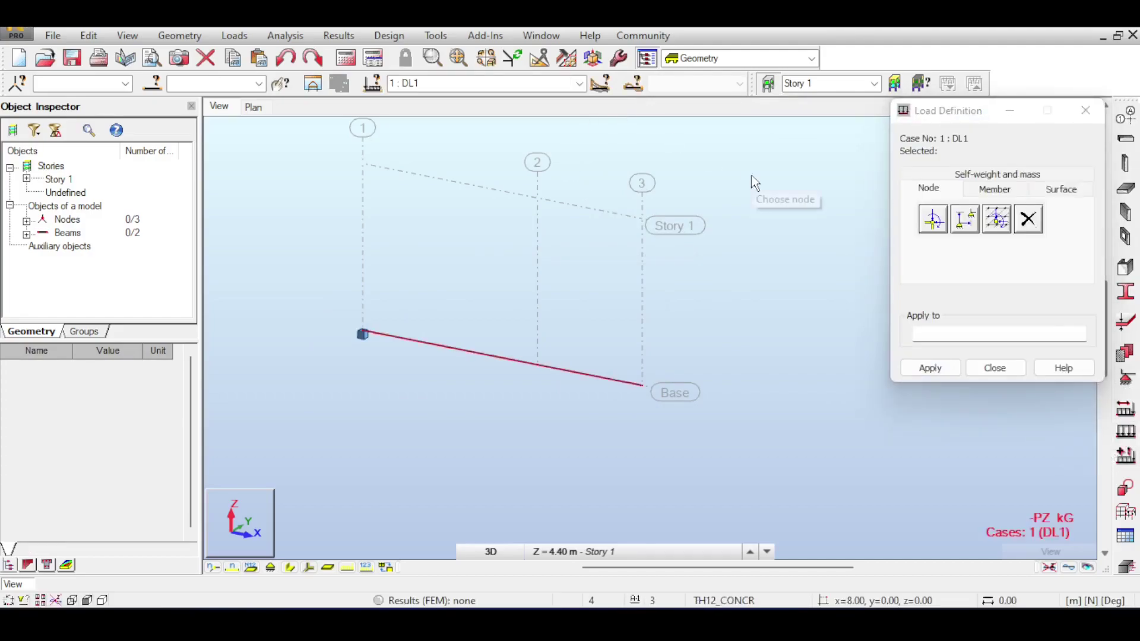
{"action": "left_click", "coordinate": [995, 188]}
{"action": "left_click", "coordinate": [1045, 190]}
{"action": "left_click", "coordinate": [1017, 172]}
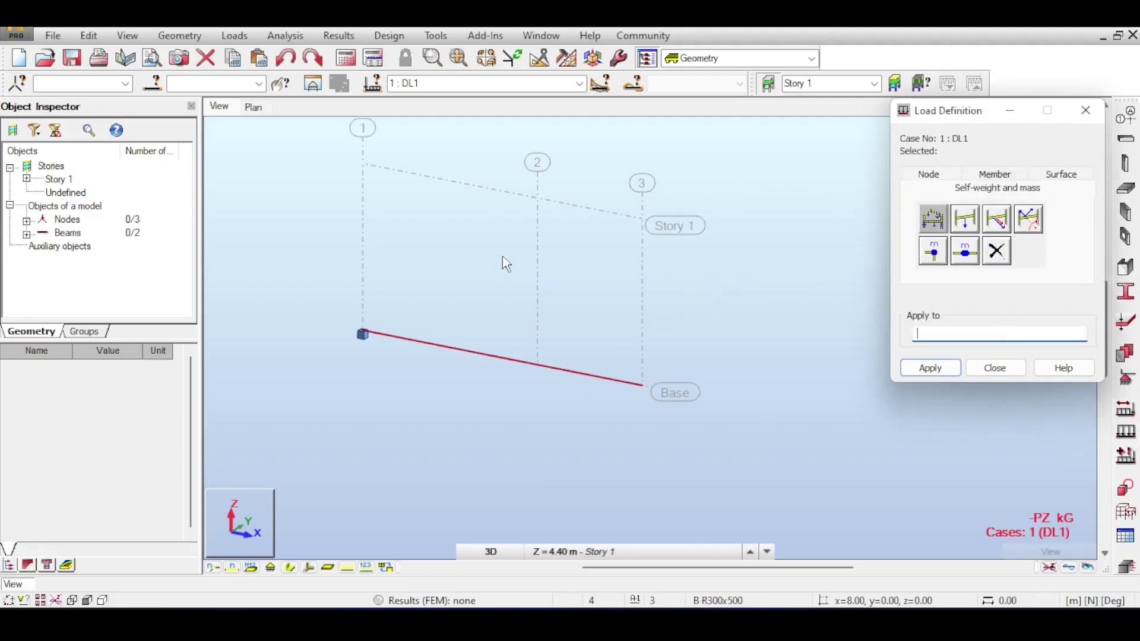
{"action": "left_click_drag", "start_coordinate": [505, 255], "coordinate": [469, 410]}
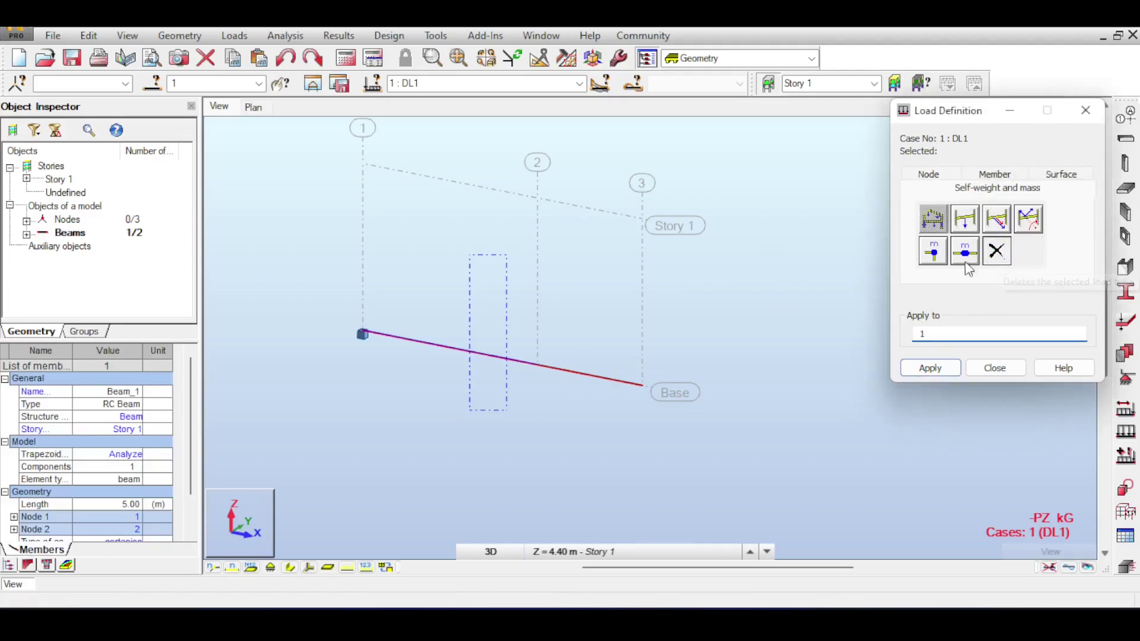
{"action": "middle_click_drag", "start_coordinate": [601, 267], "coordinate": [547, 234]}
{"action": "left_click_drag", "start_coordinate": [527, 273], "coordinate": [483, 357]}
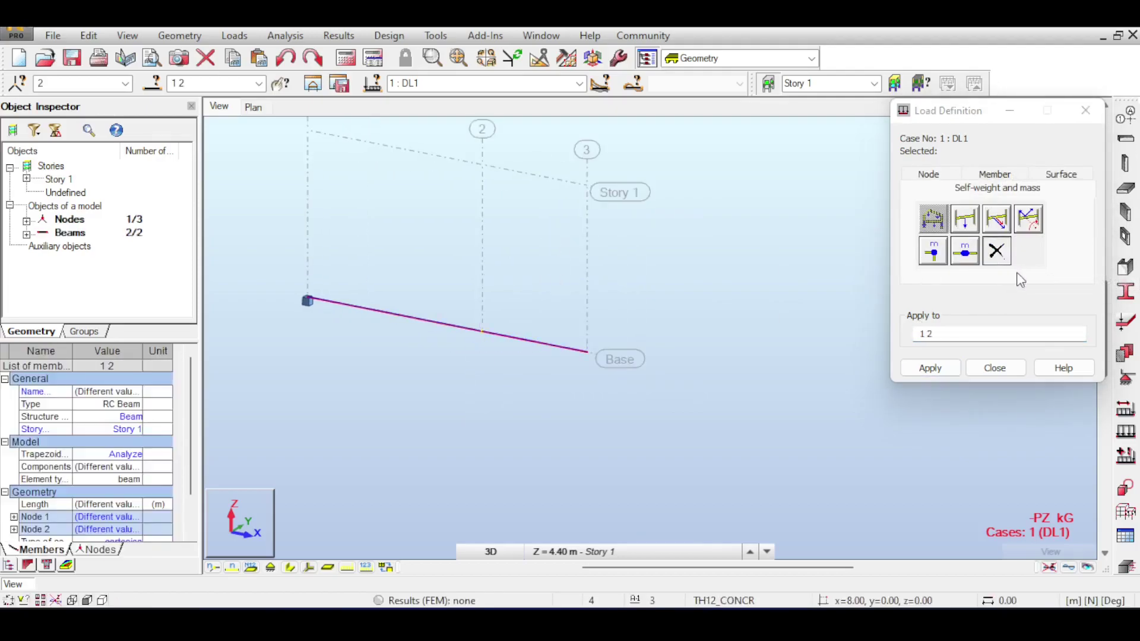
{"action": "left_click", "coordinate": [1003, 260]}
{"action": "left_click", "coordinate": [919, 367]}
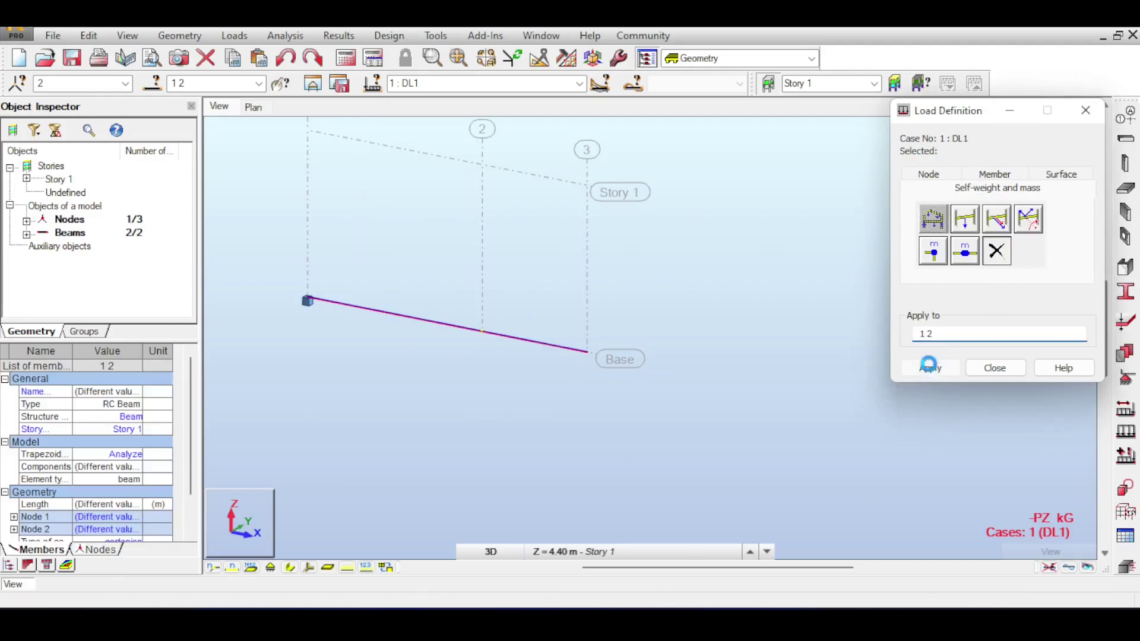
{"action": "middle_click_drag", "start_coordinate": [529, 217], "coordinate": [549, 208]}
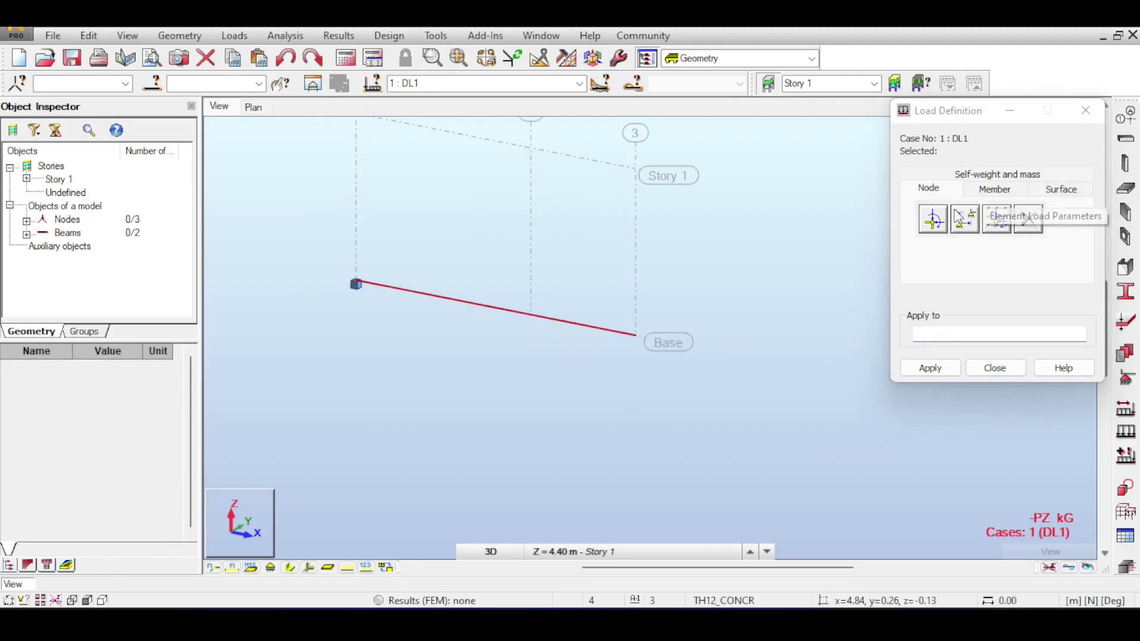
- Open the nodal force definition and frame the whole beam with its local axes shown
{"action": "left_click", "coordinate": [934, 225]}
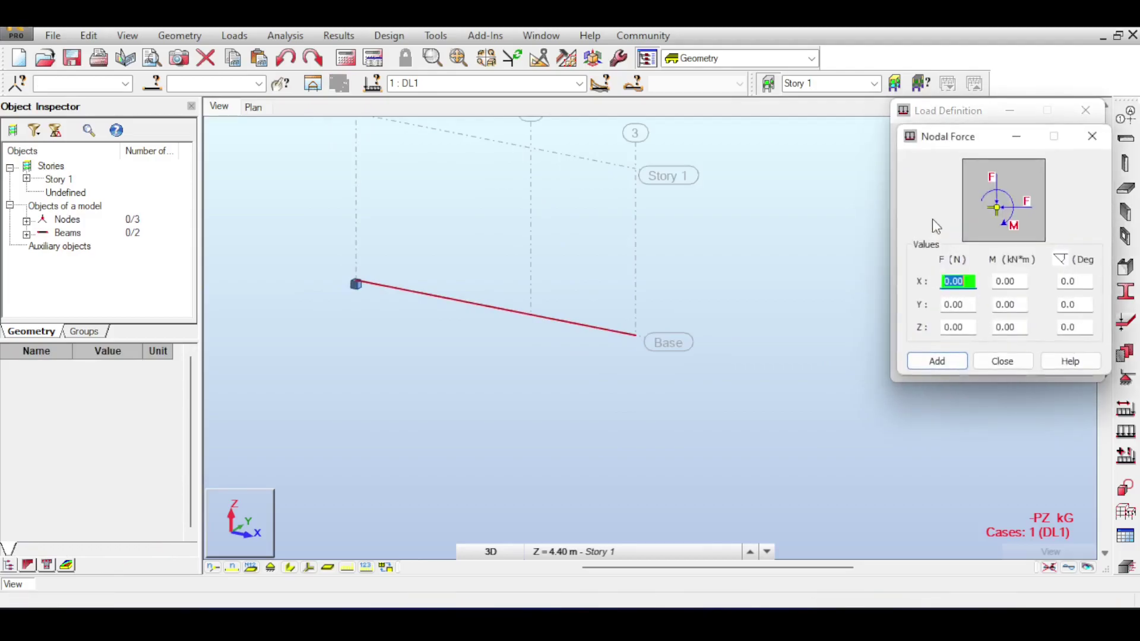
{"action": "left_click_drag", "start_coordinate": [952, 144], "coordinate": [804, 148]}
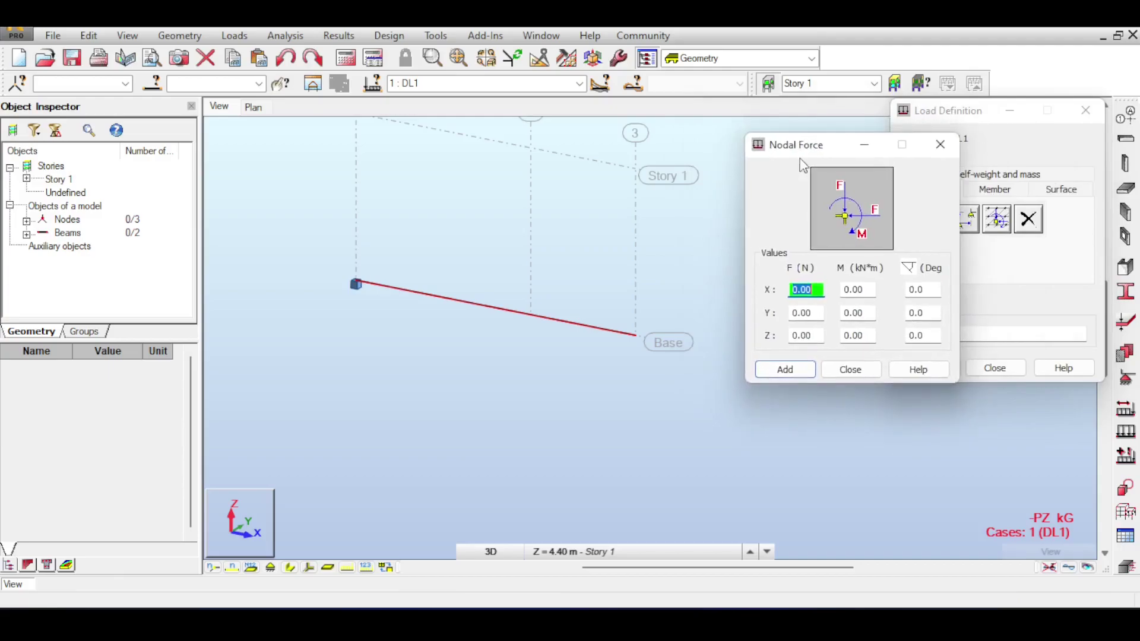
{"action": "middle_click_drag", "start_coordinate": [717, 228], "coordinate": [666, 208]}
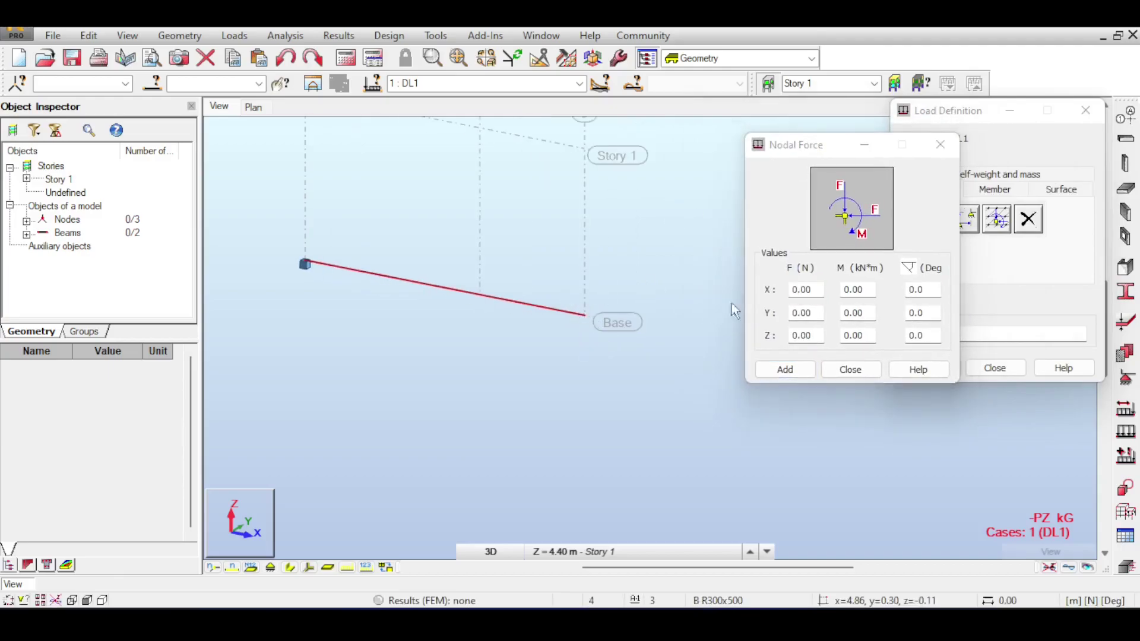
{"action": "left_click", "coordinate": [805, 290]}
{"action": "left_click", "coordinate": [802, 313]}
{"action": "left_click", "coordinate": [802, 335]}
{"action": "left_click", "coordinate": [866, 290]}
{"action": "left_click", "coordinate": [860, 313]}
{"action": "left_click", "coordinate": [860, 336]}
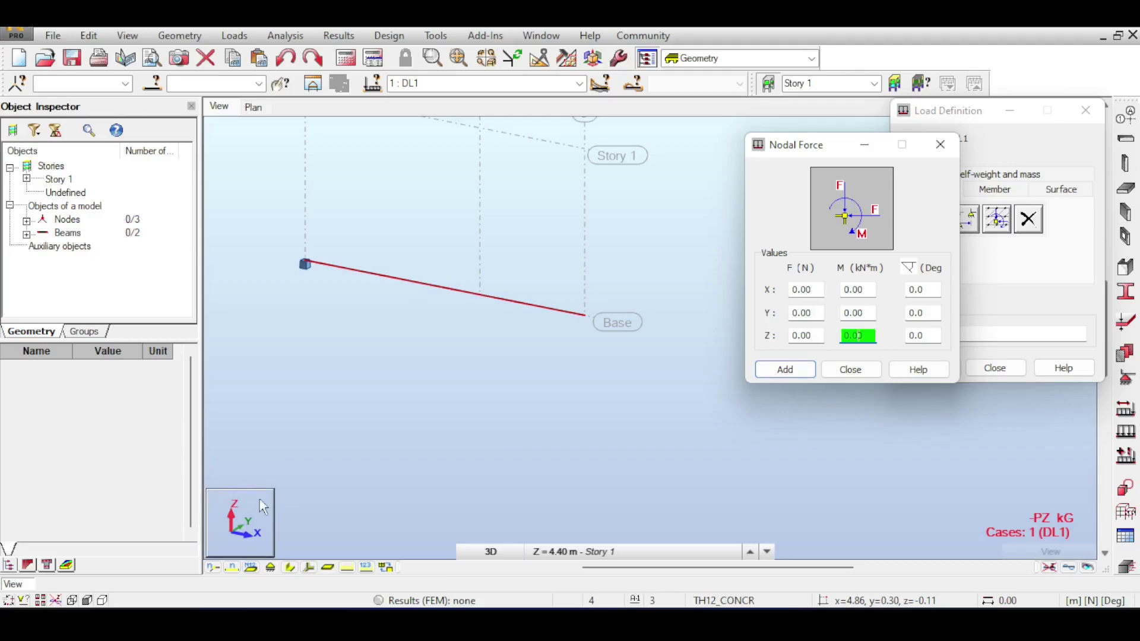
{"action": "left_click", "coordinate": [309, 568]}
{"action": "scroll", "coordinate": [522, 255], "scroll_direction": "up", "scroll_amount": 3}
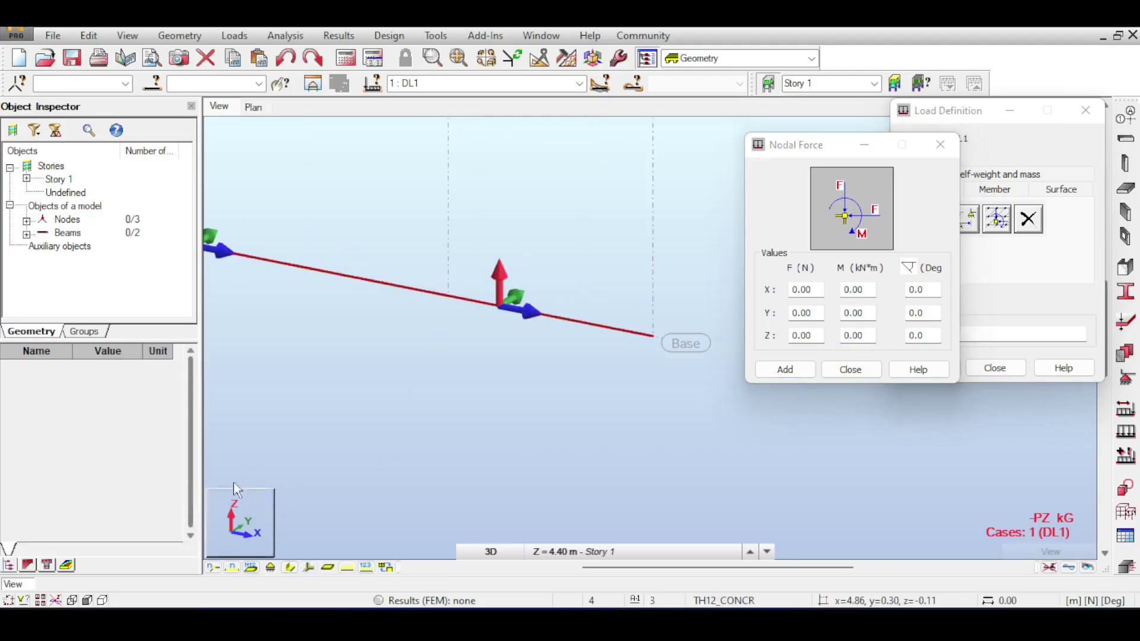
{"action": "middle_click_drag", "start_coordinate": [381, 303], "coordinate": [214, 471]}
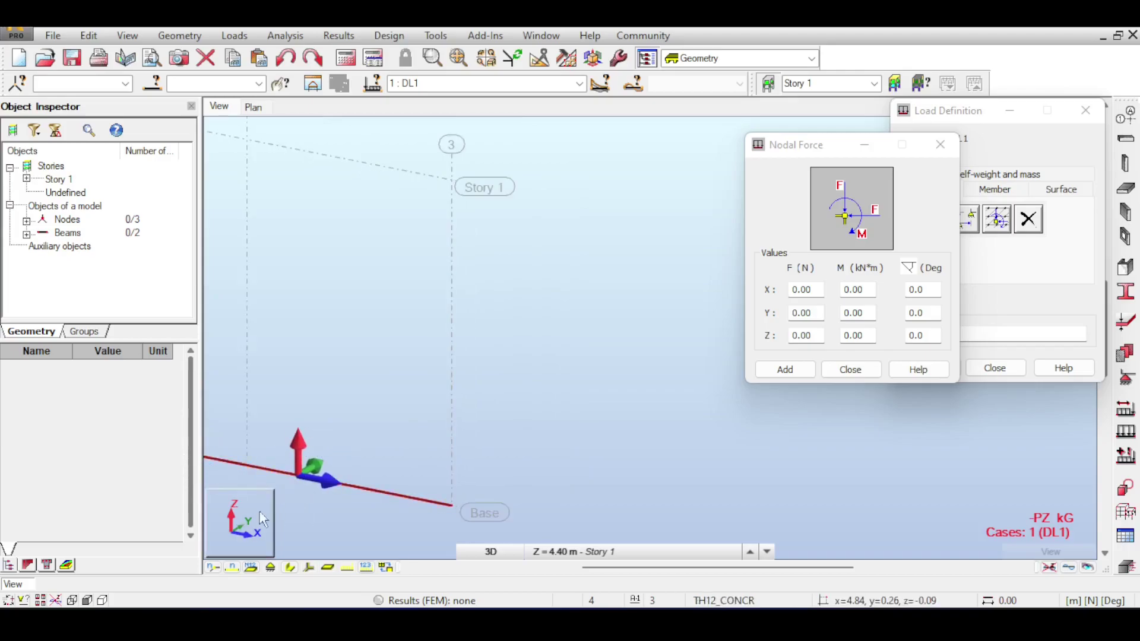
{"action": "scroll", "coordinate": [346, 377], "scroll_direction": "down", "scroll_amount": 3}
{"action": "middle_click_drag", "start_coordinate": [346, 377], "coordinate": [469, 354]}
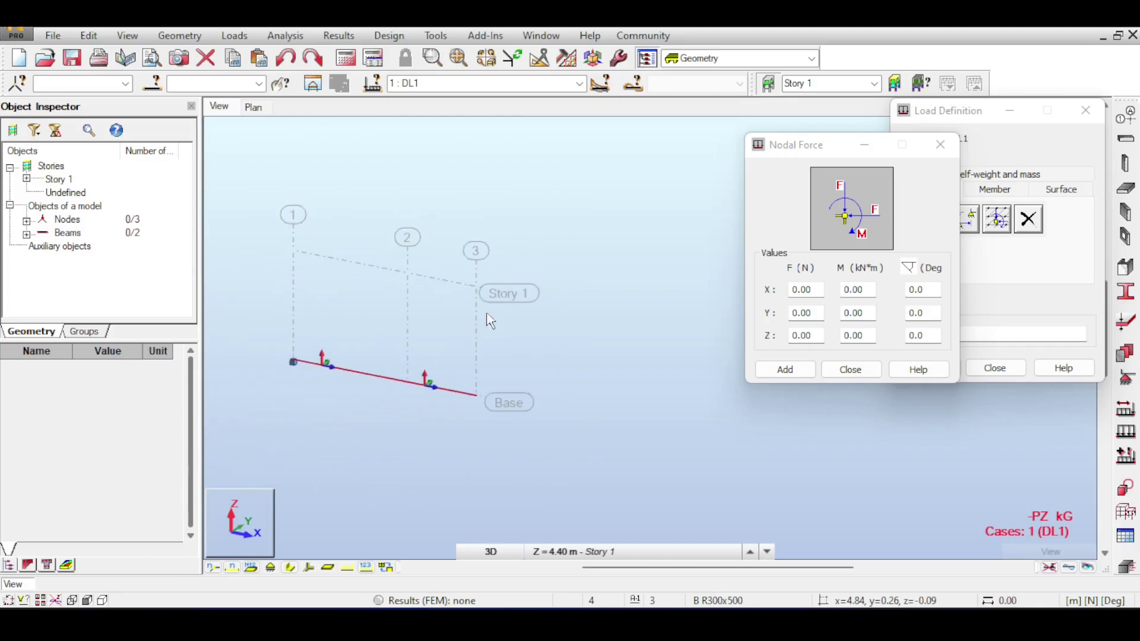
{"action": "scroll", "coordinate": [469, 359], "scroll_direction": "up", "scroll_amount": 3}
- Define a nodal force FX=5, FY=3, FZ=-10 and apply it to node 3
{"action": "left_click", "coordinate": [817, 289]}
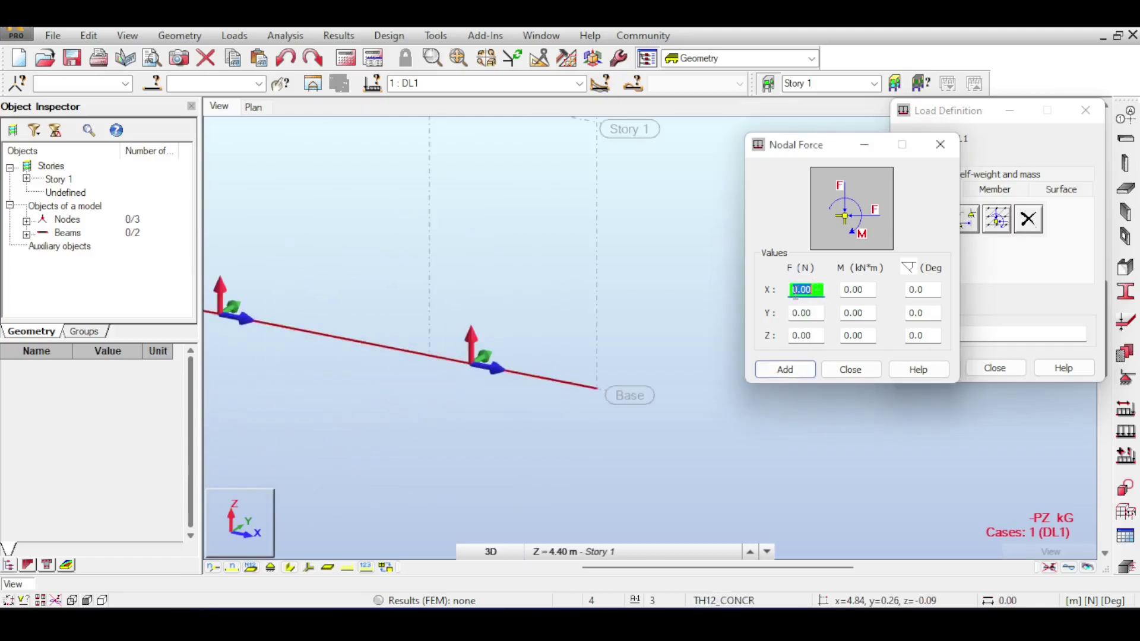
{"action": "left_click", "coordinate": [819, 313]}
{"action": "type", "text": "3"}
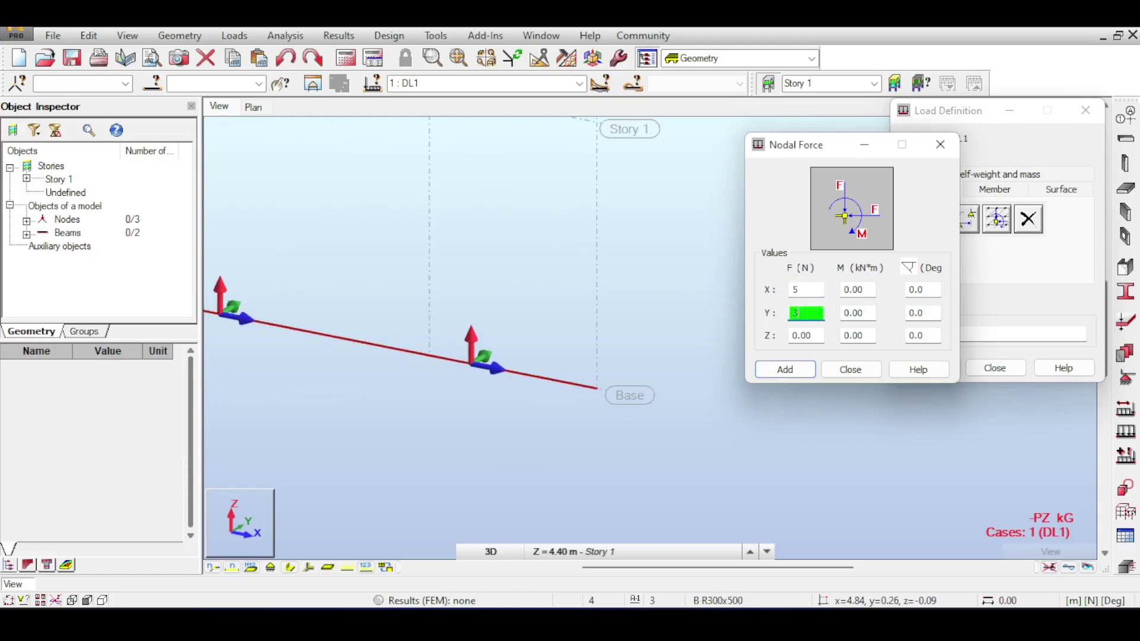
{"action": "left_click", "coordinate": [806, 331]}
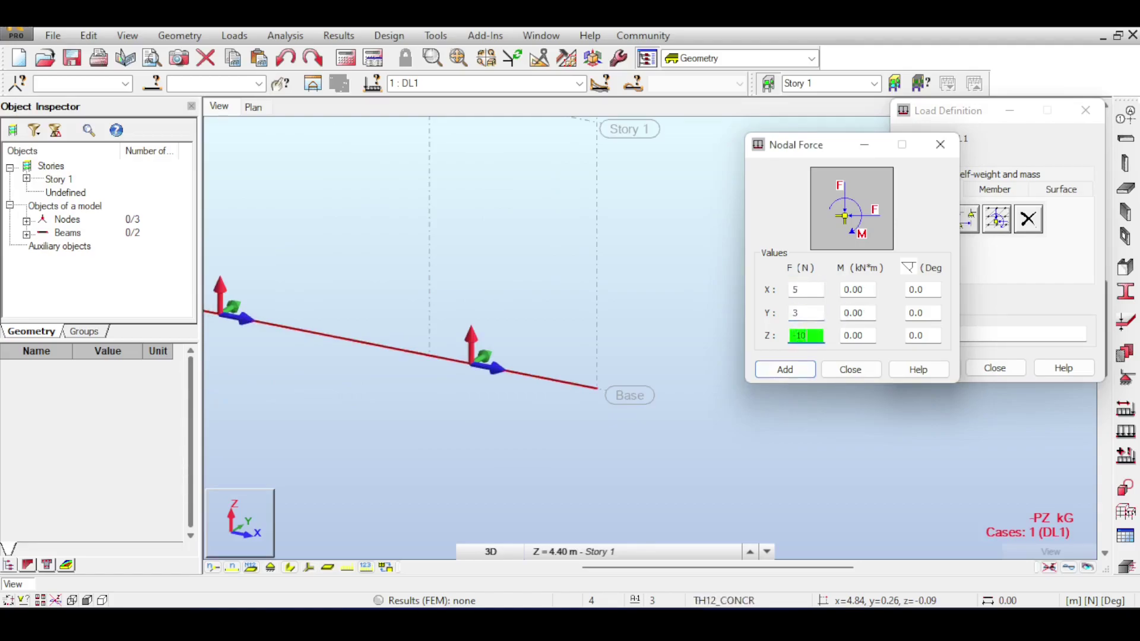
{"action": "left_click", "coordinate": [785, 370]}
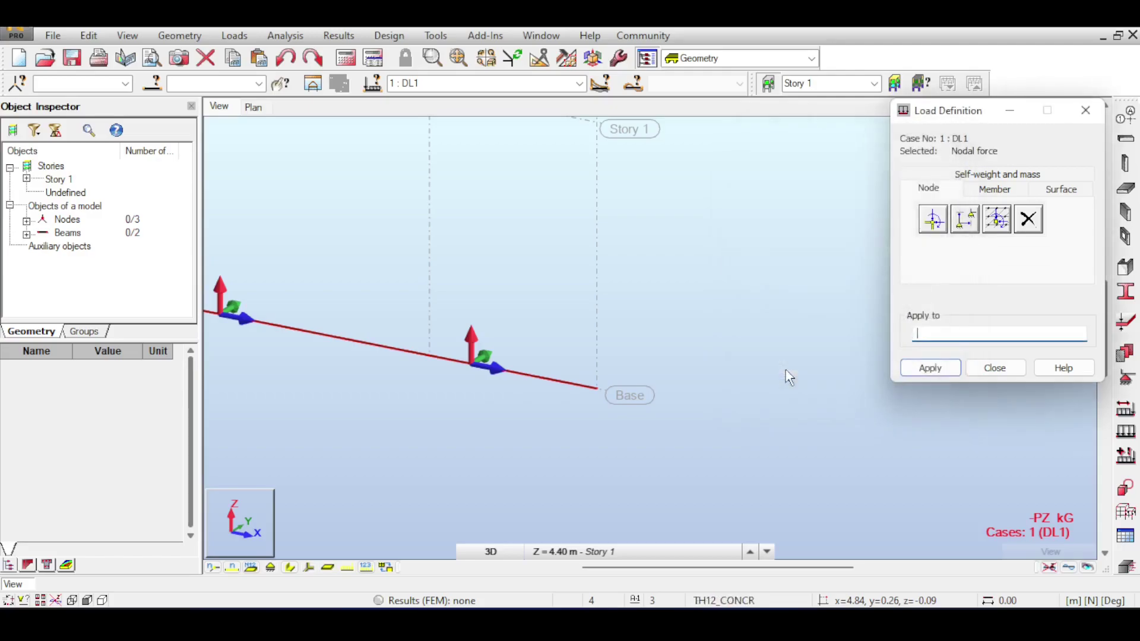
{"action": "left_click", "coordinate": [597, 386]}
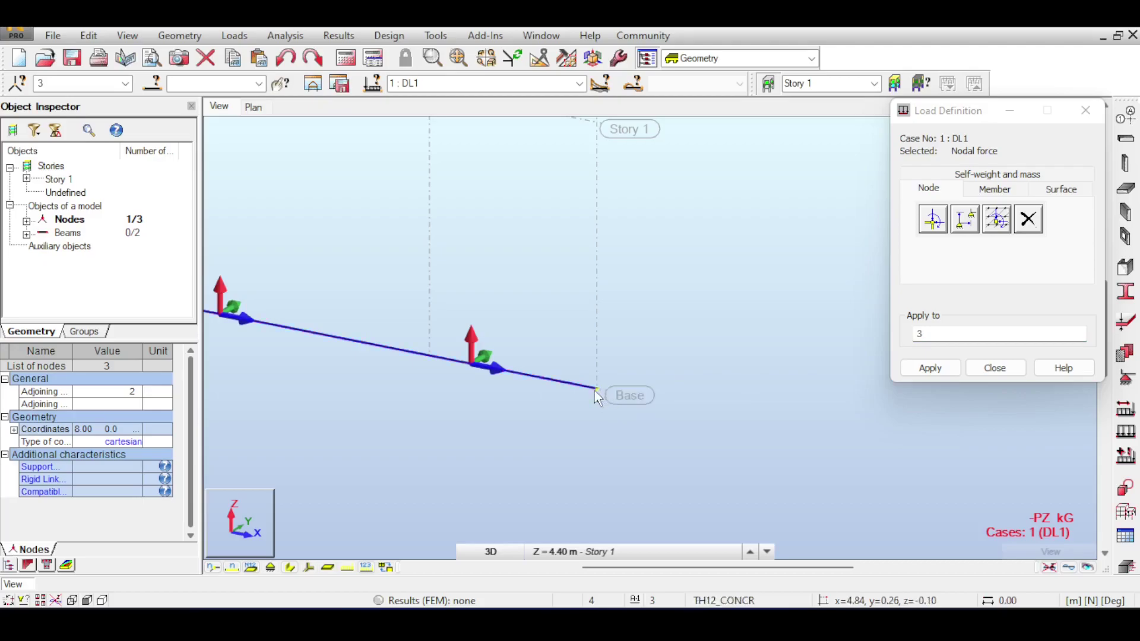
{"action": "left_click", "coordinate": [955, 374]}
- Display load values on the model, clear the node selection and close load definition
{"action": "scroll", "coordinate": [600, 409], "scroll_direction": "up", "scroll_amount": 3}
{"action": "scroll", "coordinate": [598, 418], "scroll_direction": "up", "scroll_amount": 4}
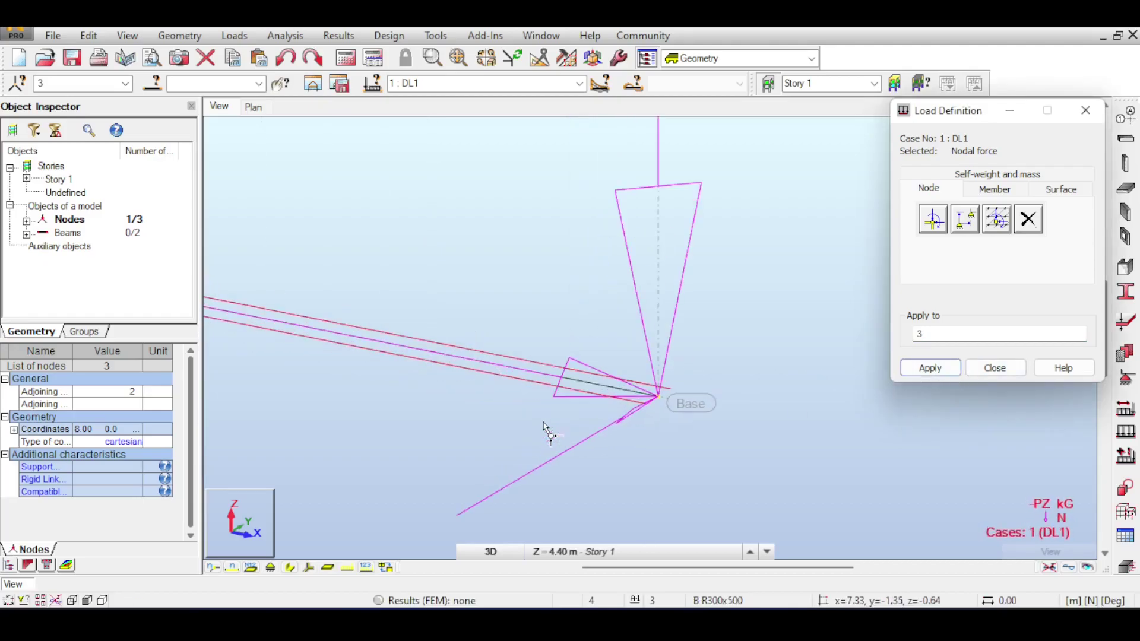
{"action": "scroll", "coordinate": [592, 383], "scroll_direction": "down", "scroll_amount": 6}
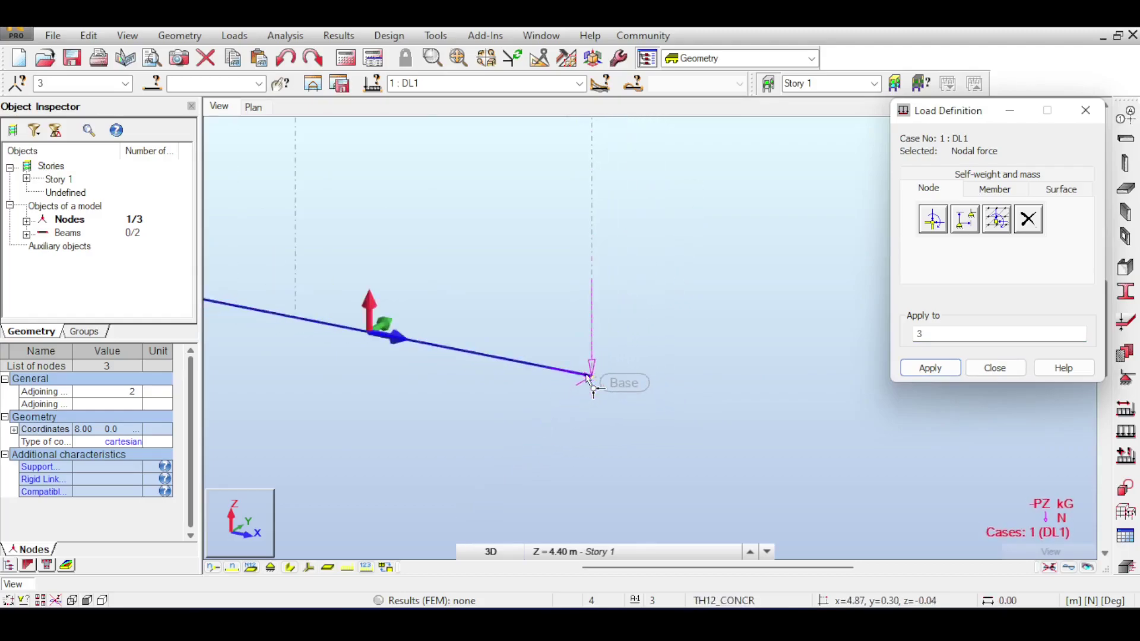
{"action": "left_click", "coordinate": [366, 568]}
{"action": "scroll", "coordinate": [535, 397], "scroll_direction": "up", "scroll_amount": 3}
{"action": "scroll", "coordinate": [644, 338], "scroll_direction": "down", "scroll_amount": 5}
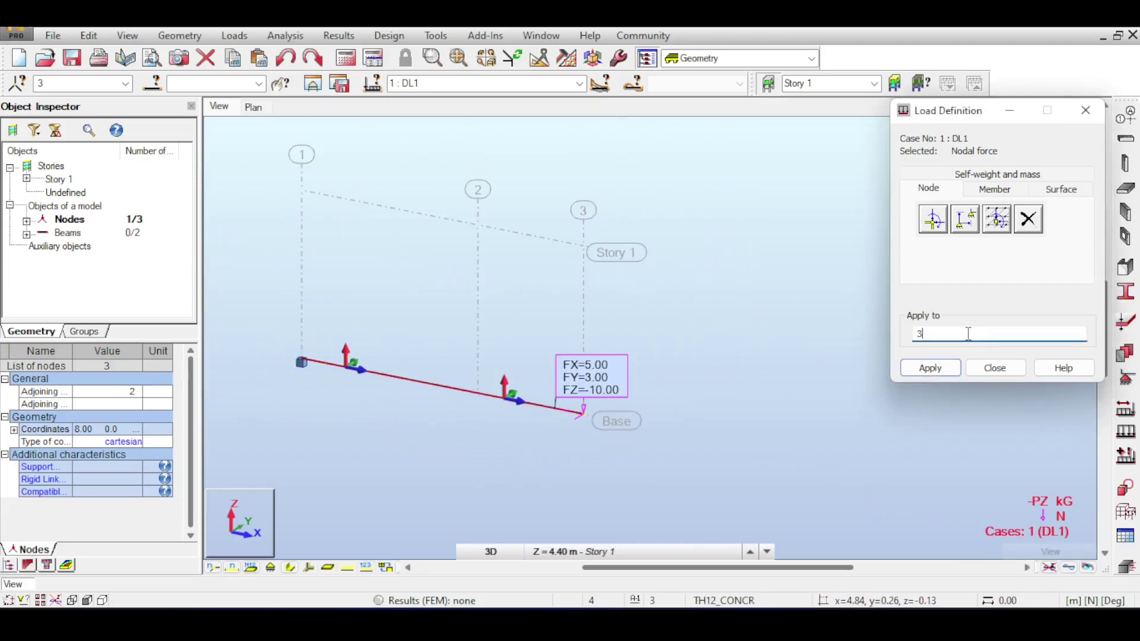
{"action": "left_click", "coordinate": [995, 367]}
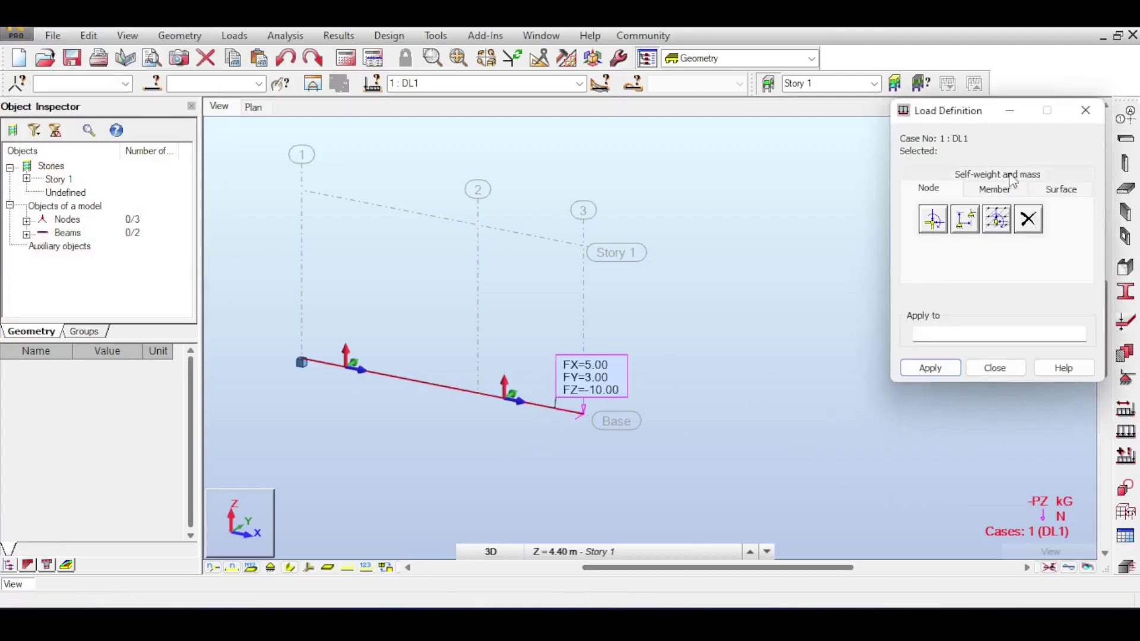
{"action": "left_click", "coordinate": [1088, 110]}
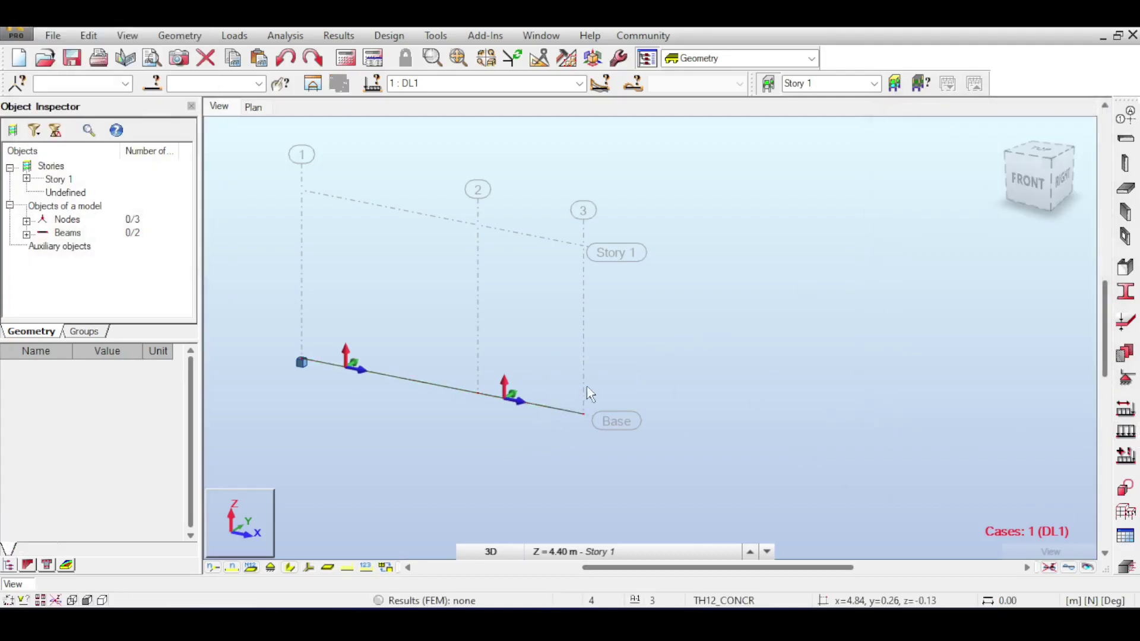
- Show the load symbols and labels, then delete node 3's load from its context menu
{"action": "left_click", "coordinate": [347, 568]}
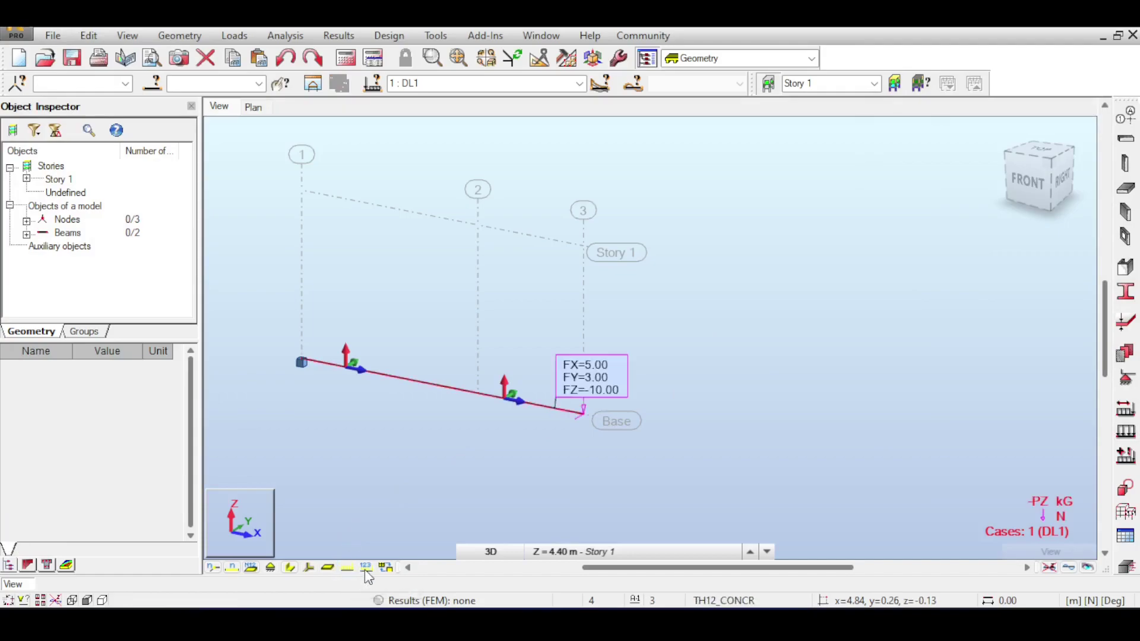
{"action": "left_click", "coordinate": [366, 569]}
{"action": "left_click", "coordinate": [367, 568]}
{"action": "left_click", "coordinate": [368, 568]}
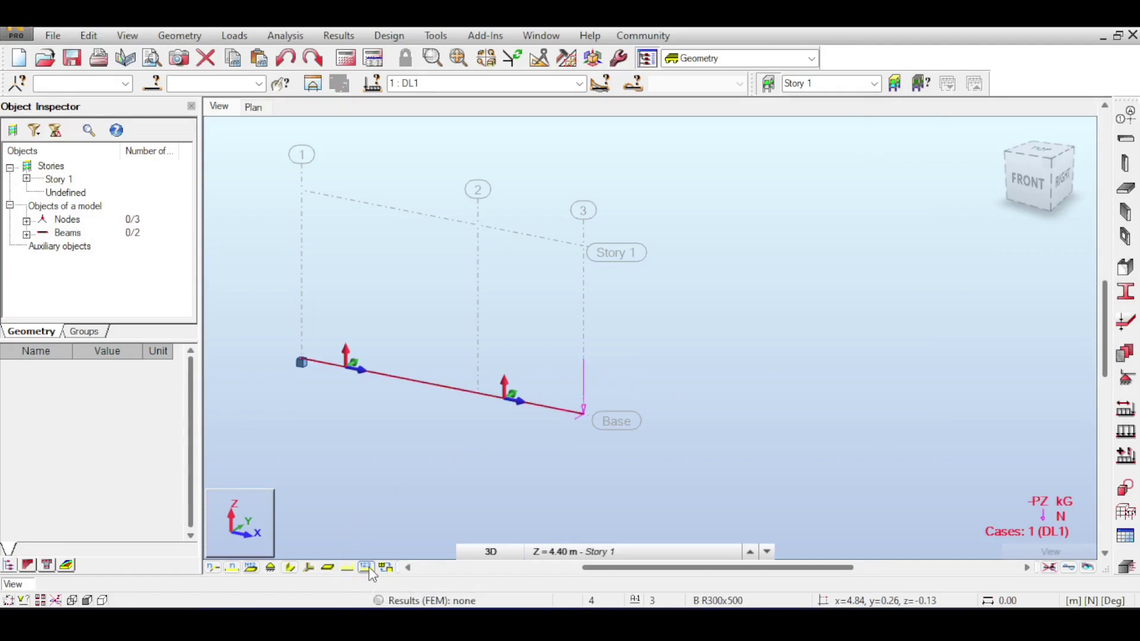
{"action": "left_click", "coordinate": [369, 568]}
{"action": "left_click", "coordinate": [368, 567]}
{"action": "right_click", "coordinate": [589, 411]}
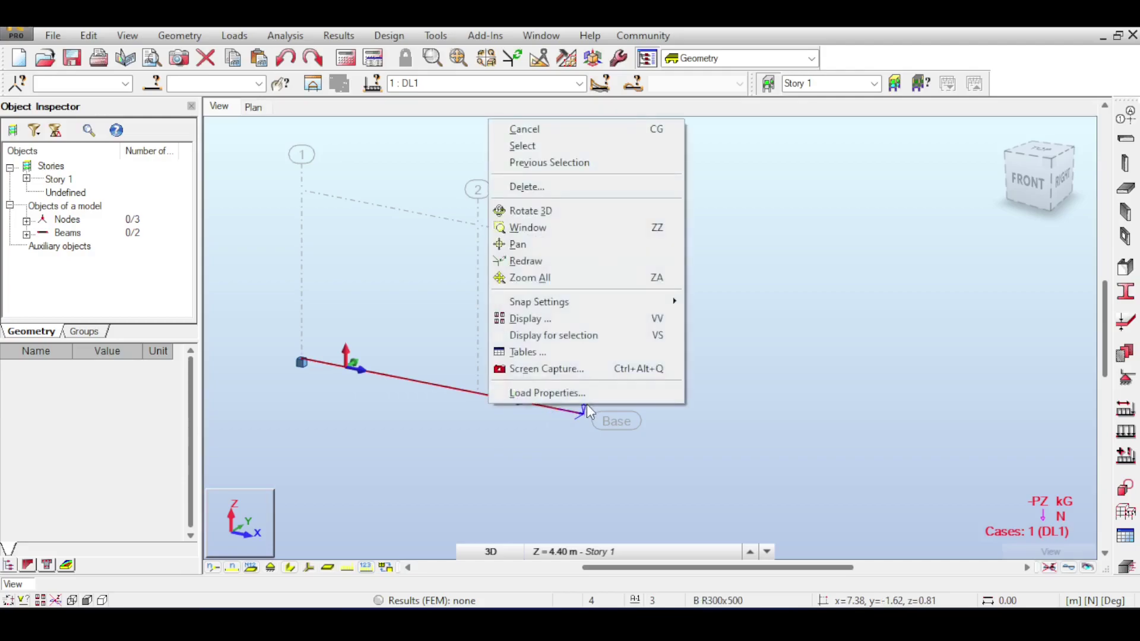
{"action": "left_click", "coordinate": [561, 187]}
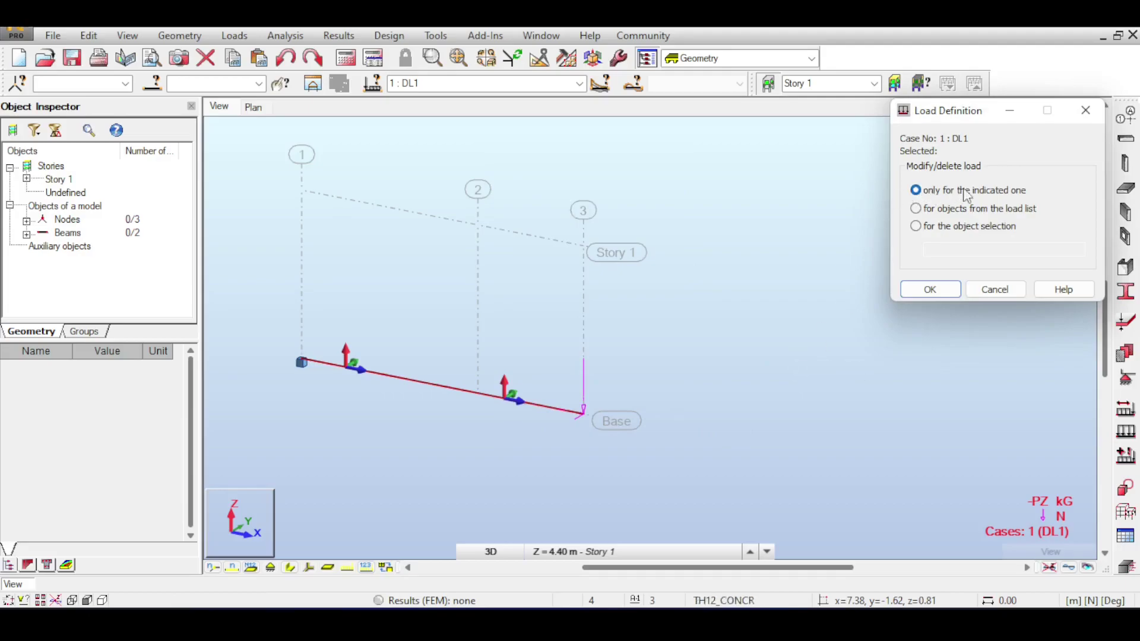
{"action": "left_click", "coordinate": [930, 289]}
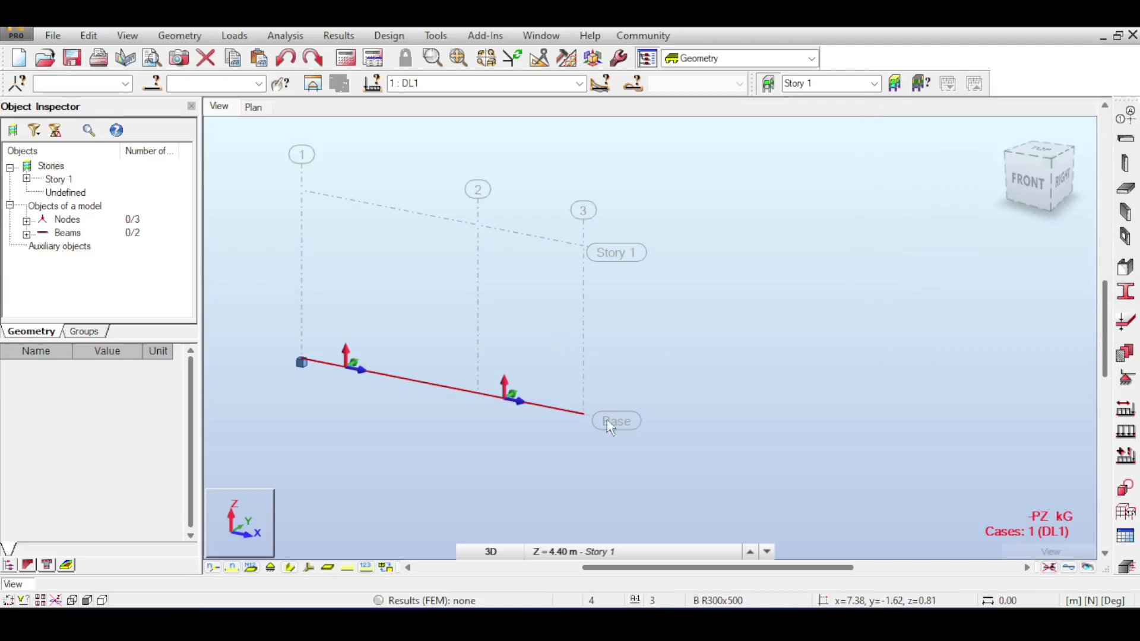
- In Load Definition, select node 3 and delete its nodal force
{"action": "left_click", "coordinate": [1125, 432]}
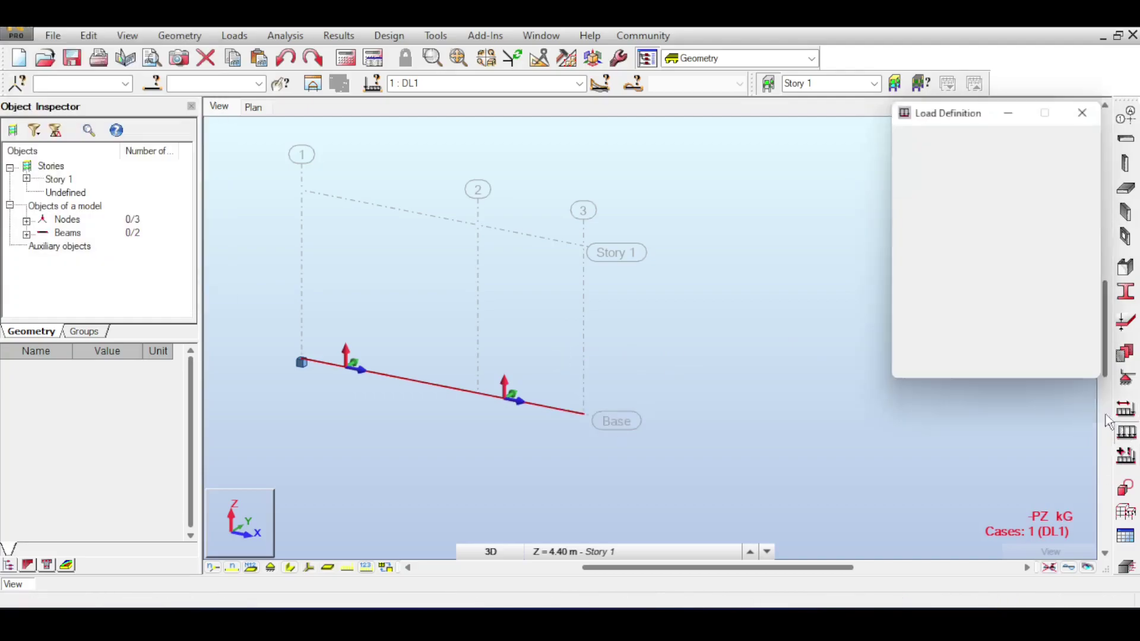
{"action": "left_click", "coordinate": [943, 215]}
{"action": "left_click", "coordinate": [947, 365]}
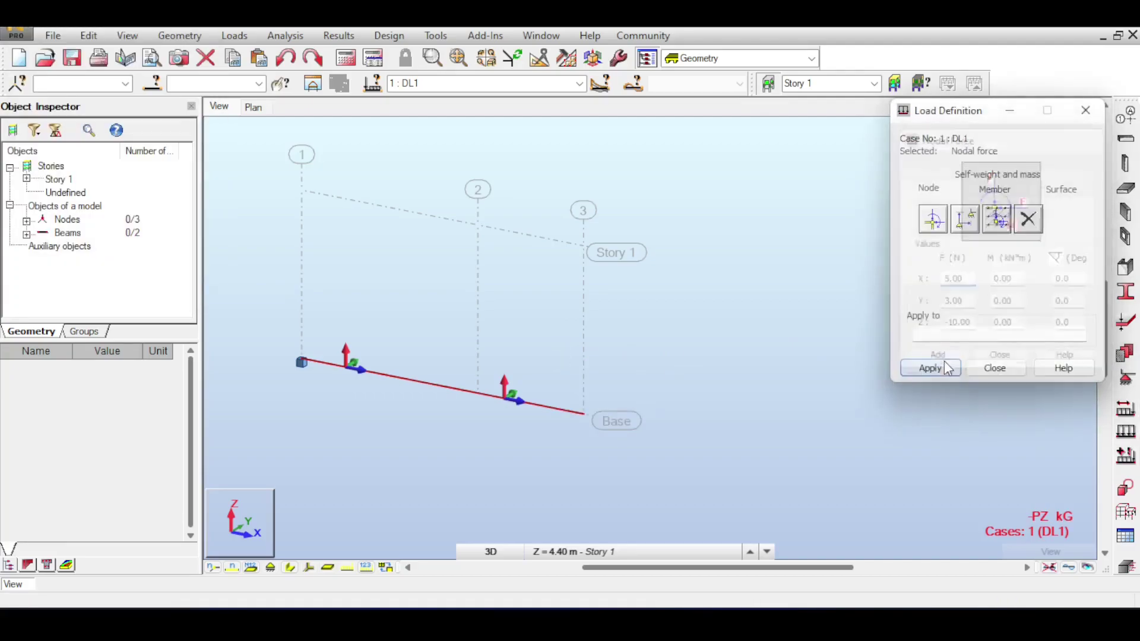
{"action": "left_click", "coordinate": [918, 333]}
{"action": "type", "text": "3"}
{"action": "left_click_drag", "start_coordinate": [552, 368], "coordinate": [608, 433]}
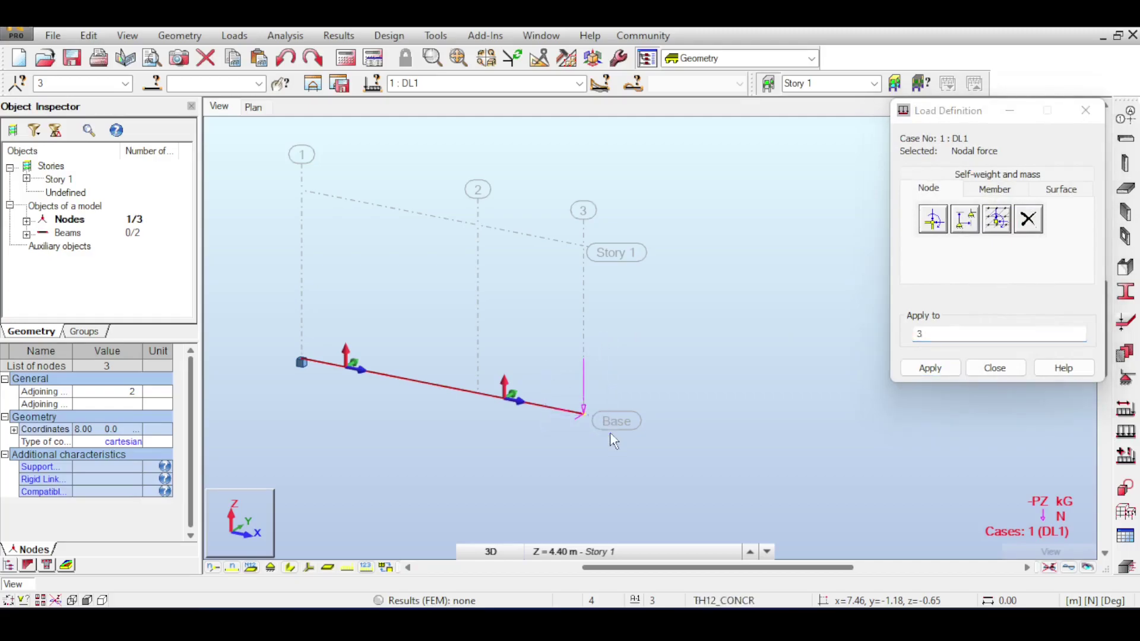
{"action": "left_click", "coordinate": [1028, 219]}
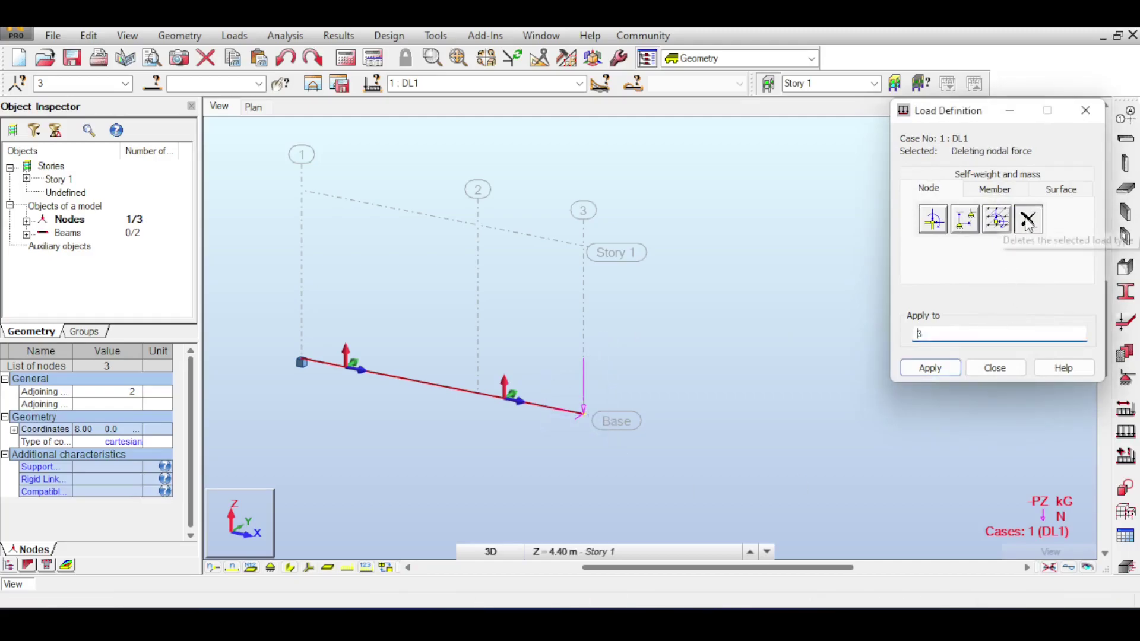
{"action": "left_click", "coordinate": [930, 368]}
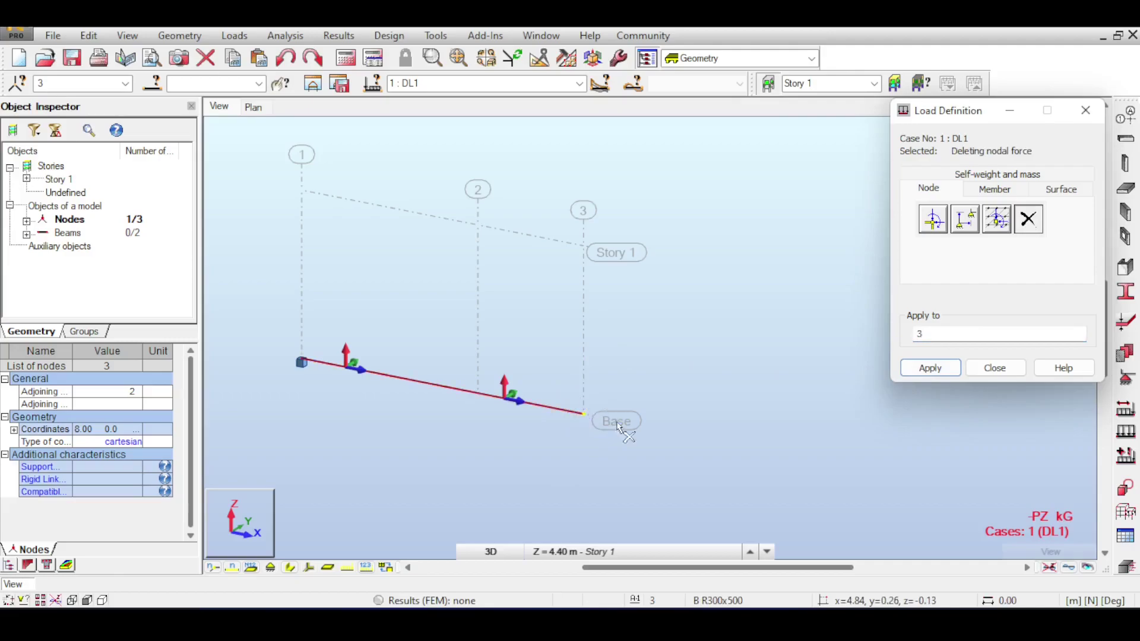
- Reapply the FX=5, FY=3, FZ=-10 nodal force to node 3 and close the dialog
{"action": "left_click", "coordinate": [933, 219]}
{"action": "left_click", "coordinate": [937, 356]}
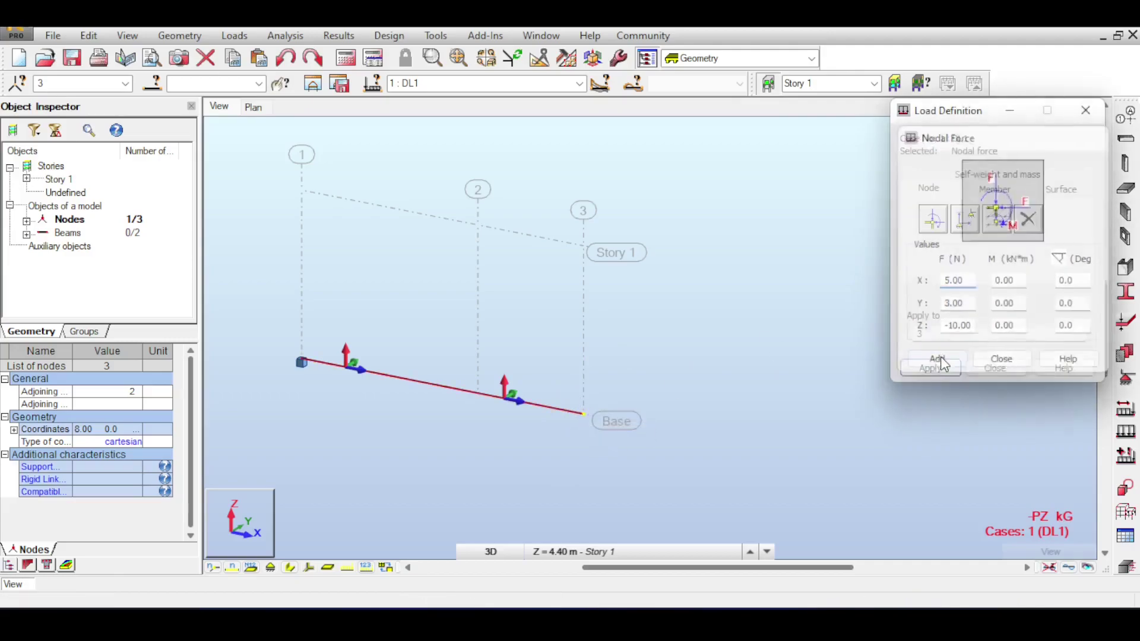
{"action": "left_click", "coordinate": [913, 368]}
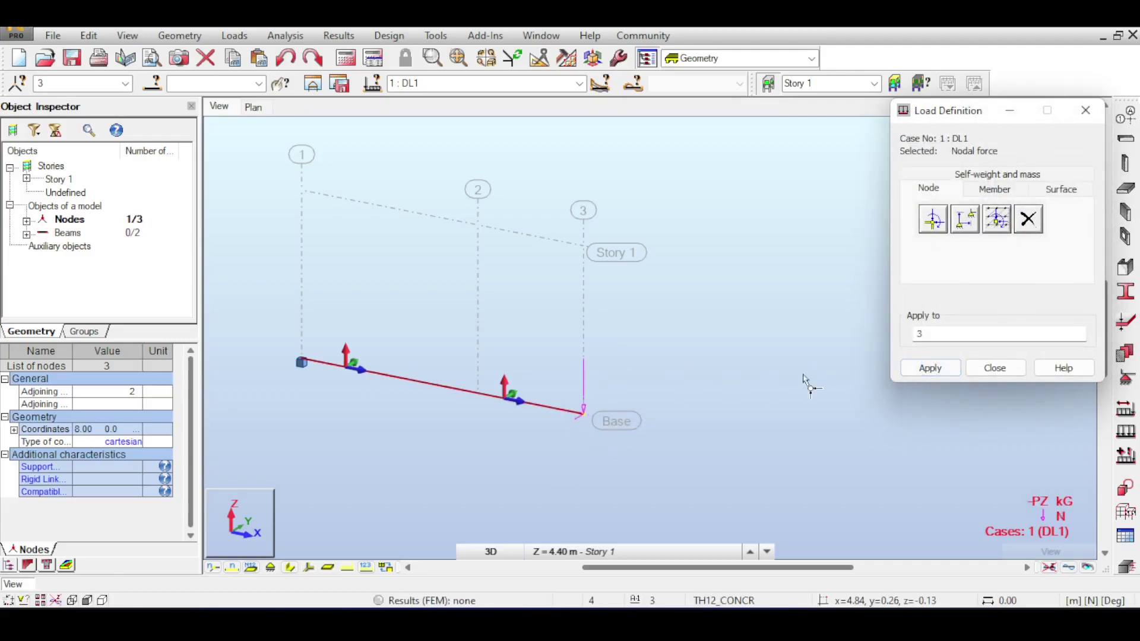
{"action": "left_click", "coordinate": [975, 372]}
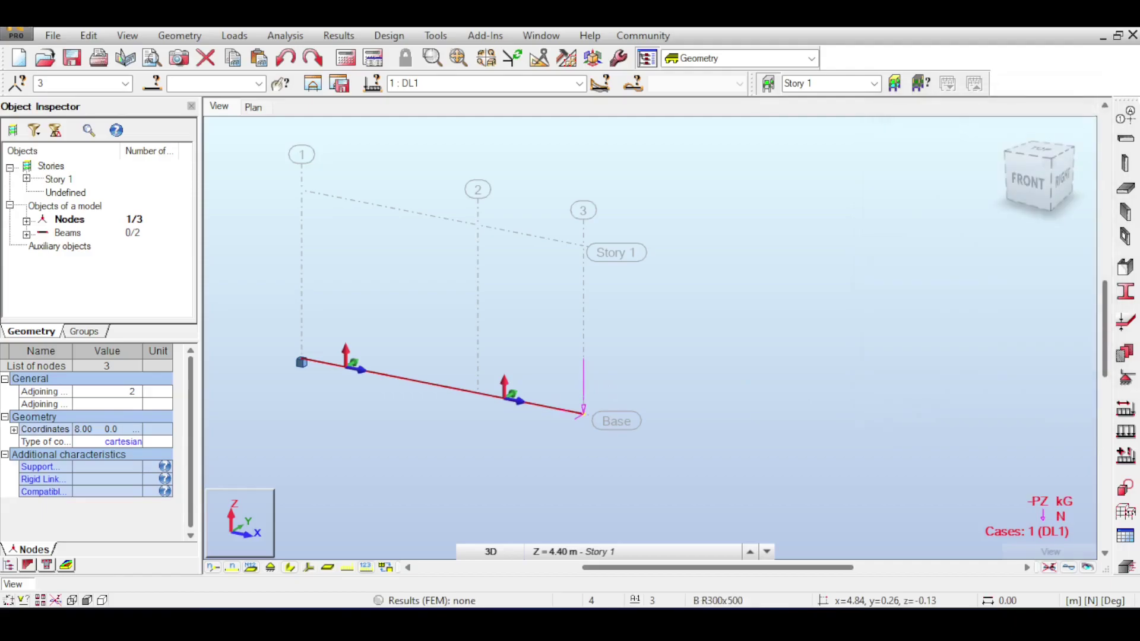
{"action": "left_click", "coordinate": [629, 193]}
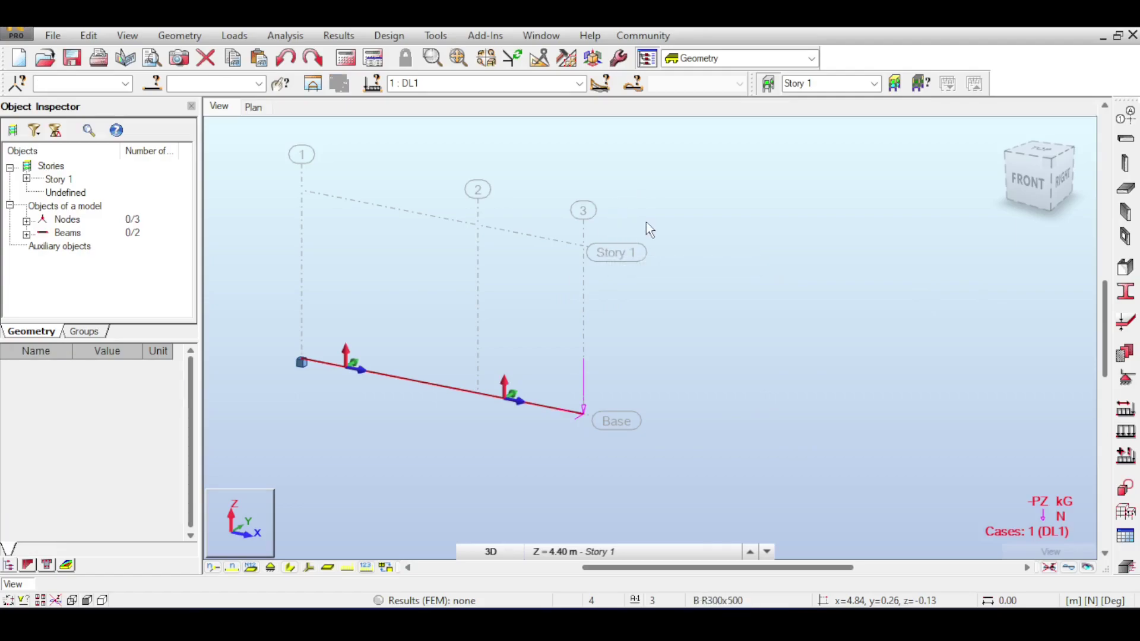
- Open the table of DL1 loads alongside the 3D model view
{"action": "left_click", "coordinate": [238, 39]}
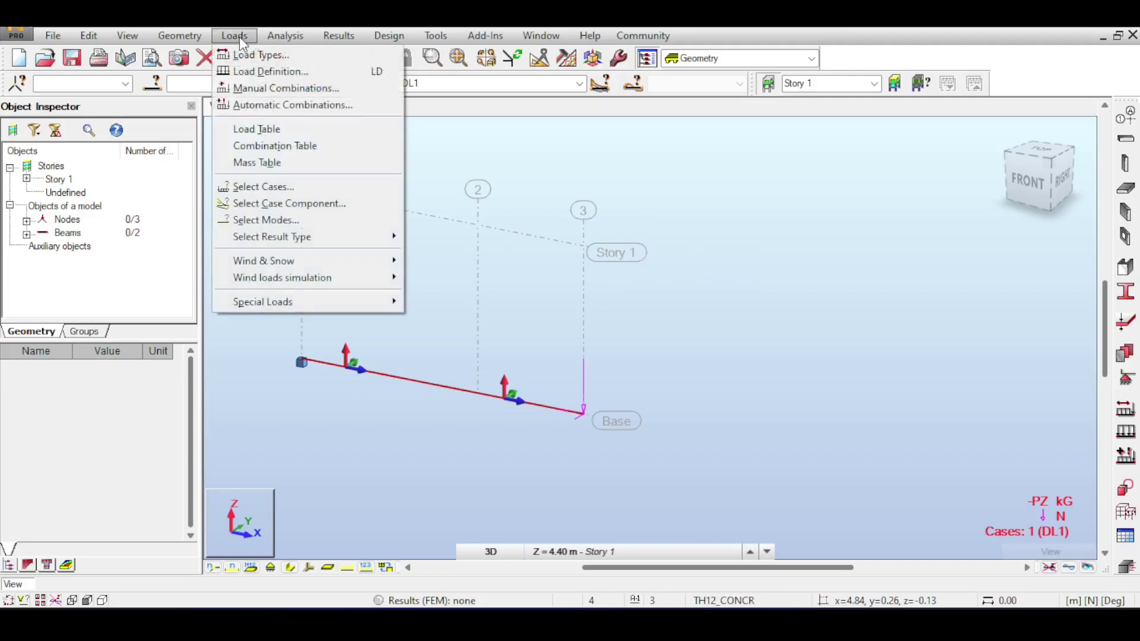
{"action": "left_click", "coordinate": [264, 129]}
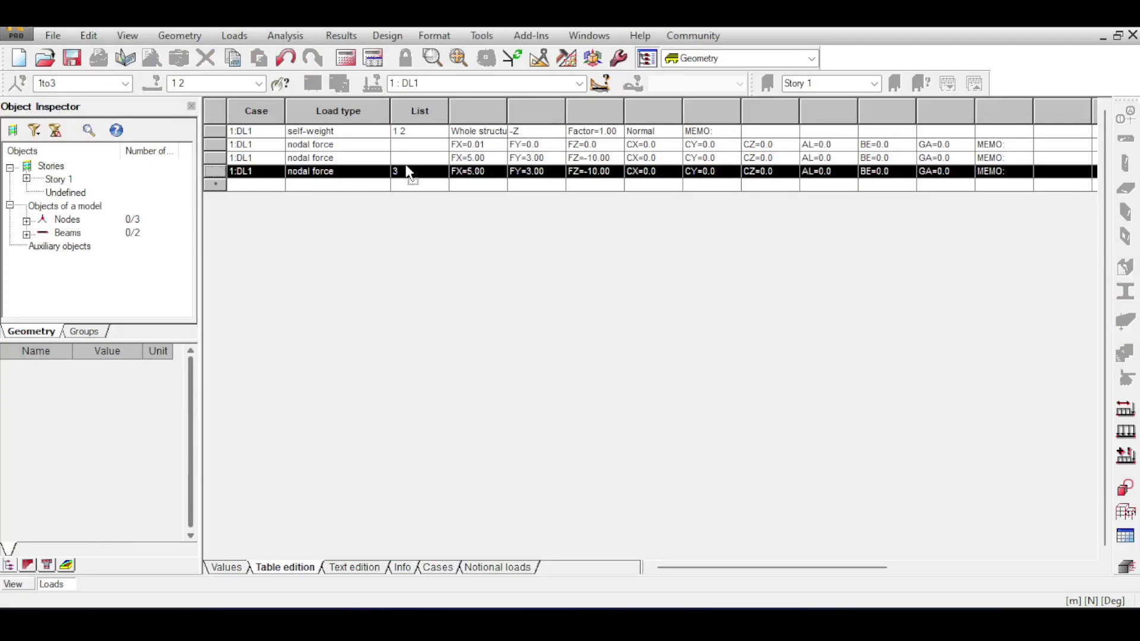
{"action": "key", "text": "ctrl+F4"}
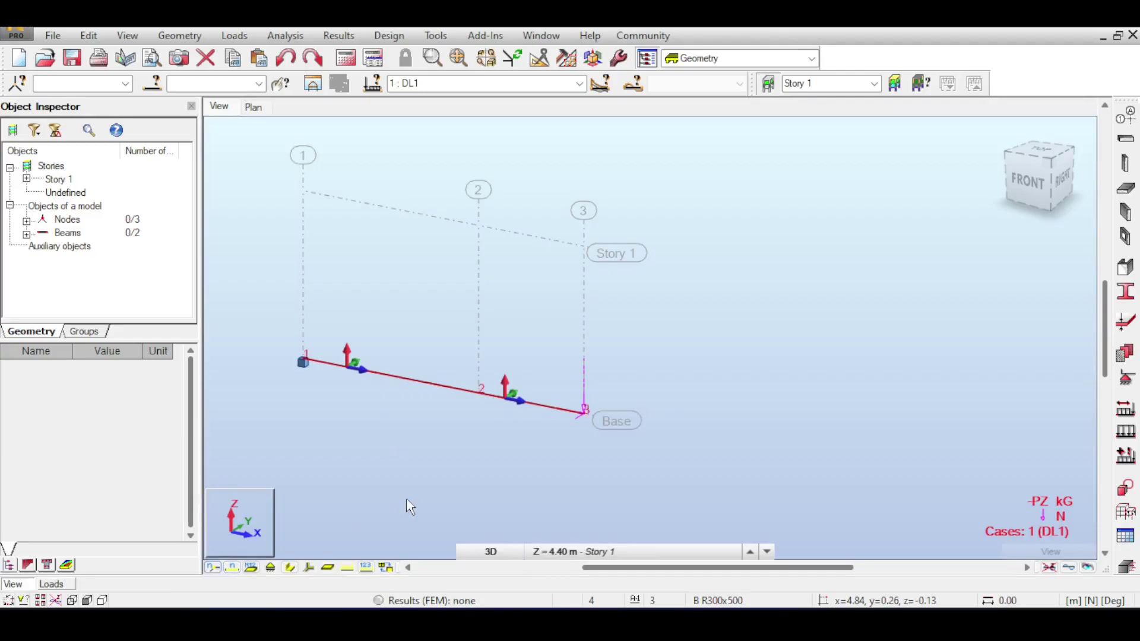
{"action": "scroll", "coordinate": [593, 424], "scroll_direction": "up", "scroll_amount": 3}
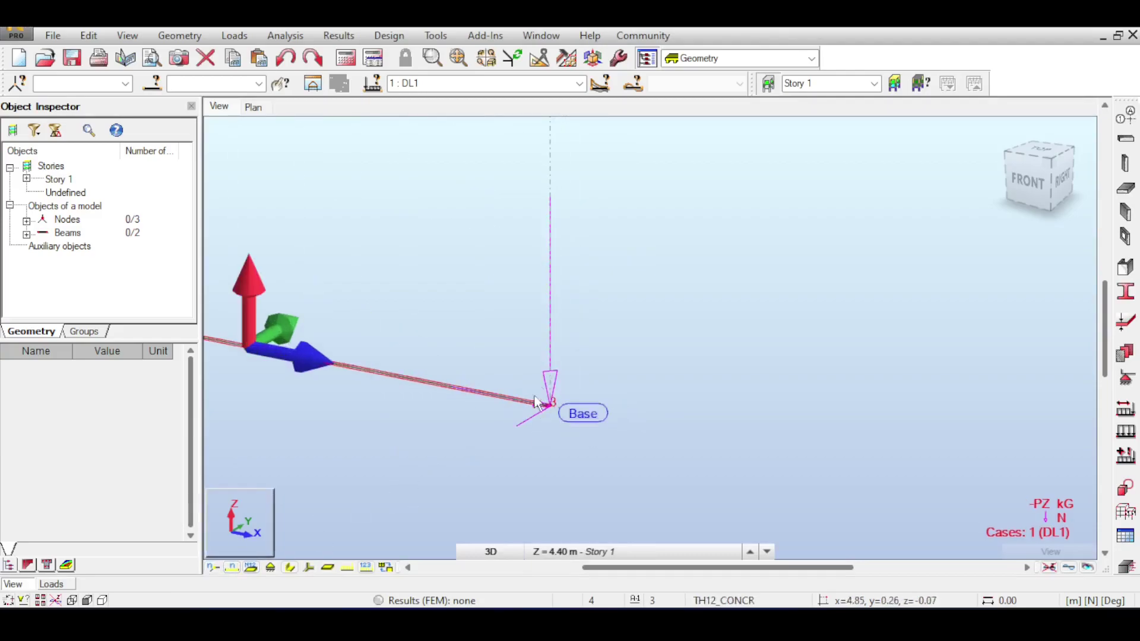
{"action": "scroll", "coordinate": [468, 397], "scroll_direction": "down", "scroll_amount": 3}
{"action": "left_click", "coordinate": [47, 585]}
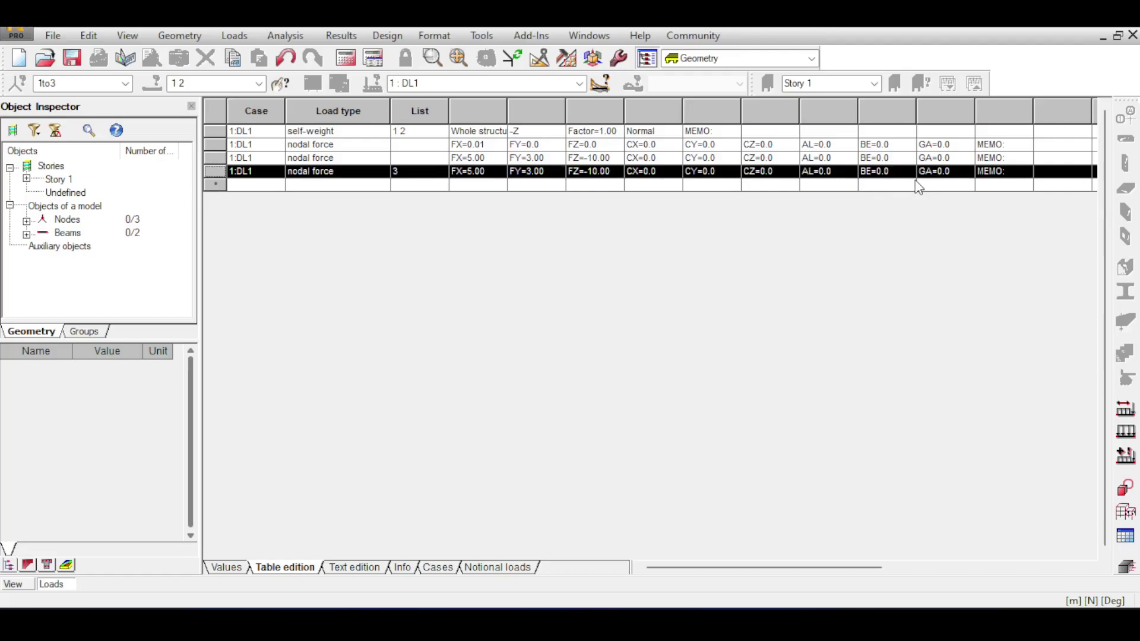
- Delete the nodal force rows from the loads table, keeping only self-weight, and close it
{"action": "left_click", "coordinate": [215, 171]}
{"action": "left_click", "coordinate": [18, 584]}
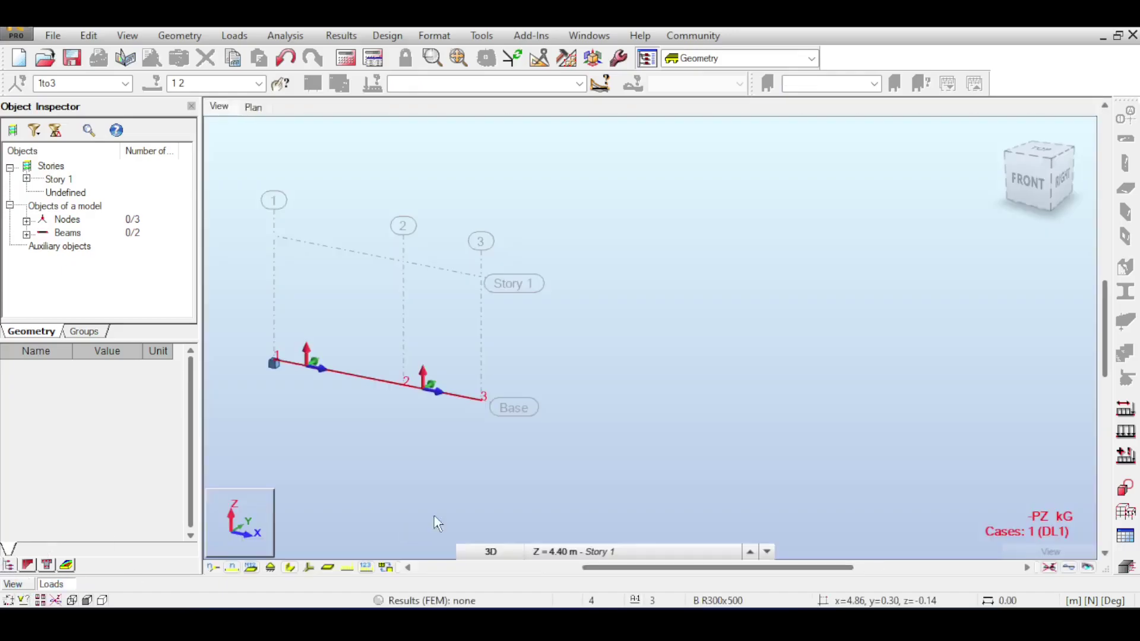
{"action": "left_click", "coordinate": [43, 587]}
{"action": "left_click_drag", "start_coordinate": [212, 141], "coordinate": [213, 154]}
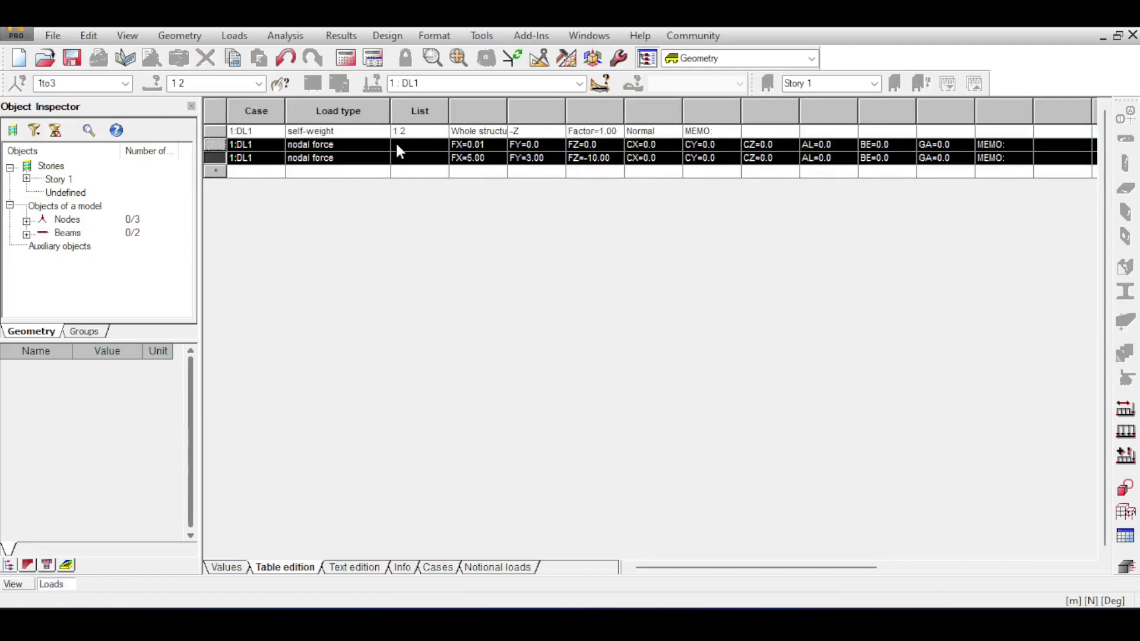
{"action": "key", "text": "Delete"}
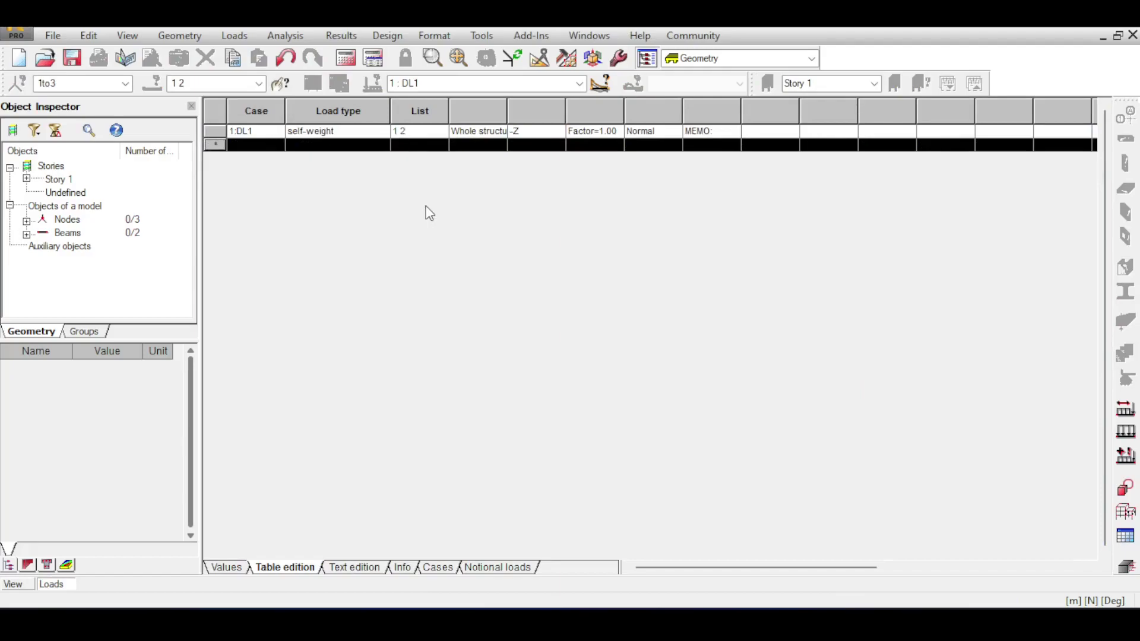
{"action": "left_click", "coordinate": [1133, 36]}
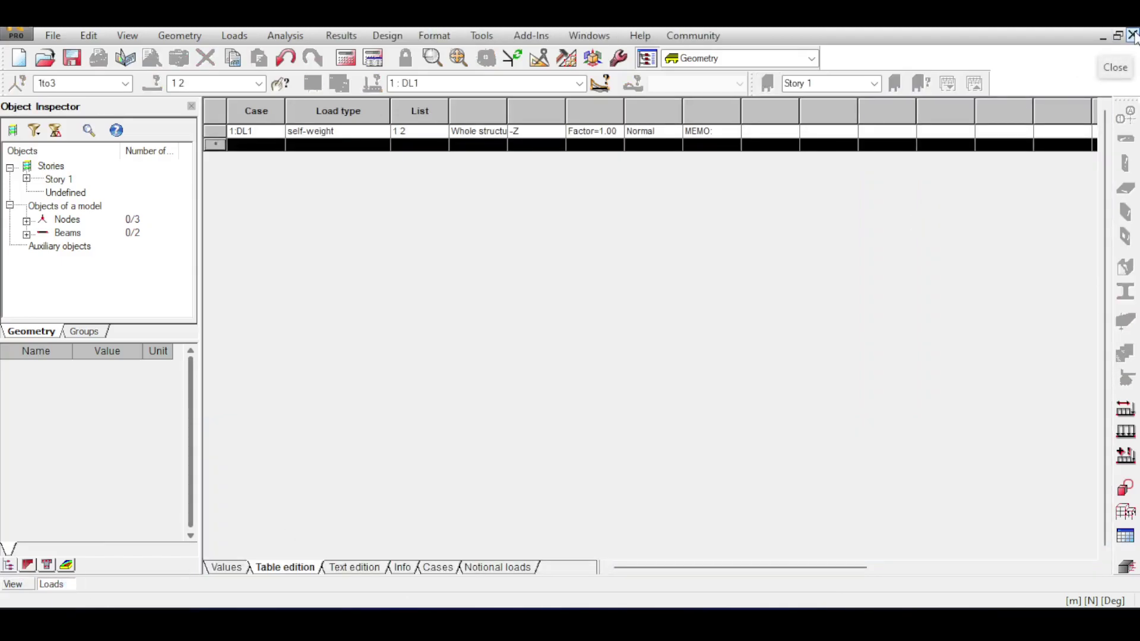
{"action": "left_click", "coordinate": [1133, 34]}
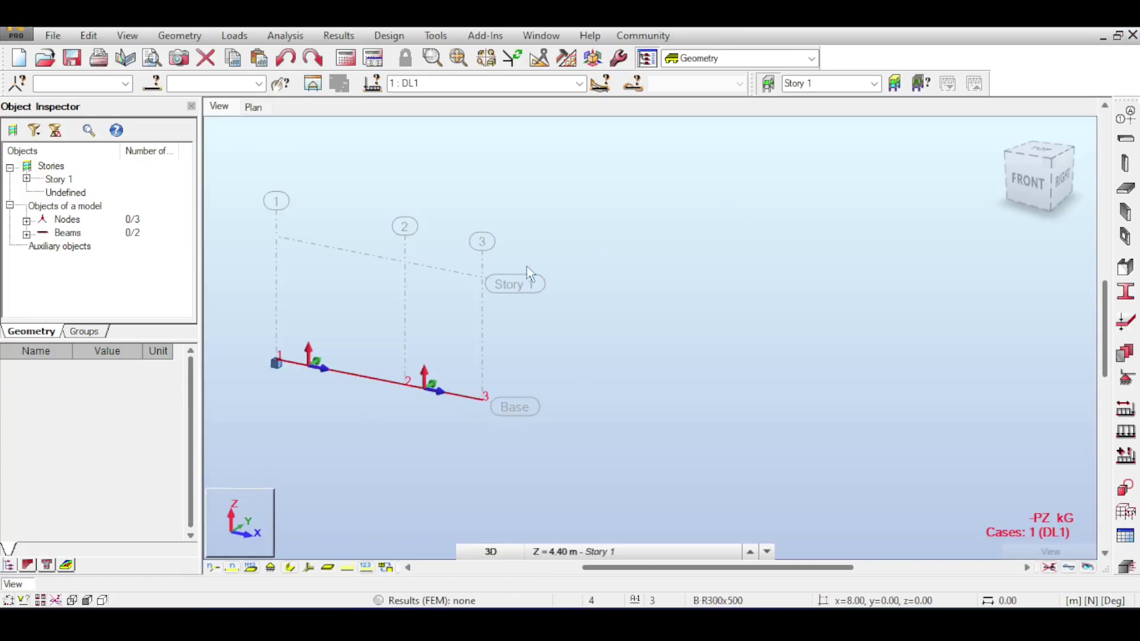
- Define nodal moments MX=5, MY=5, MZ=-5 and apply them to node 3
{"action": "left_click", "coordinate": [933, 219]}
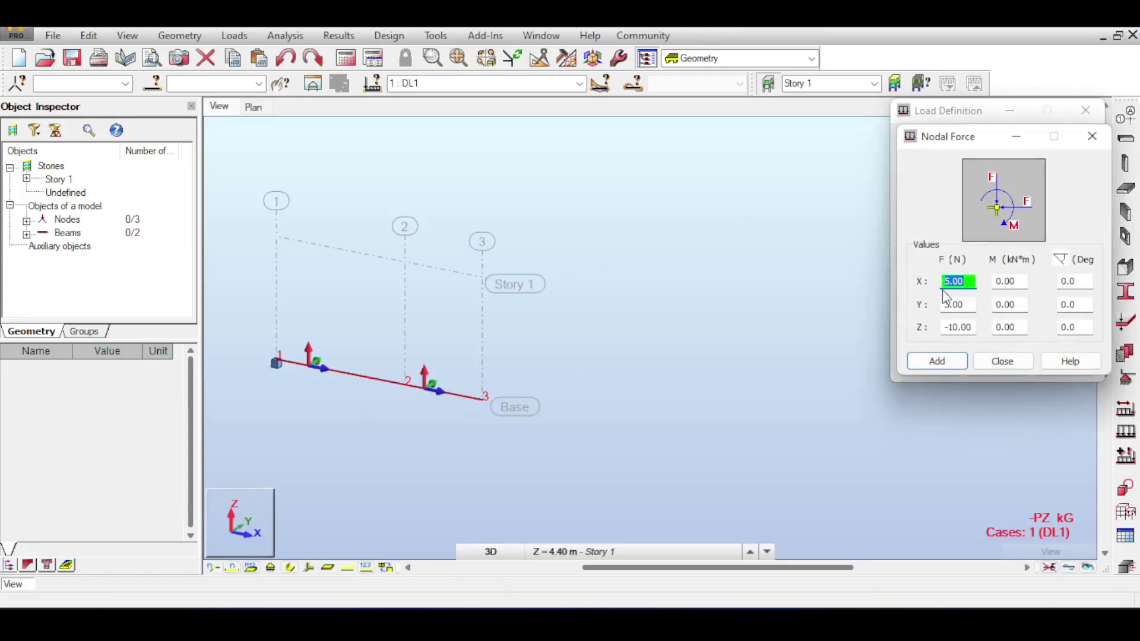
{"action": "left_click", "coordinate": [1018, 283]}
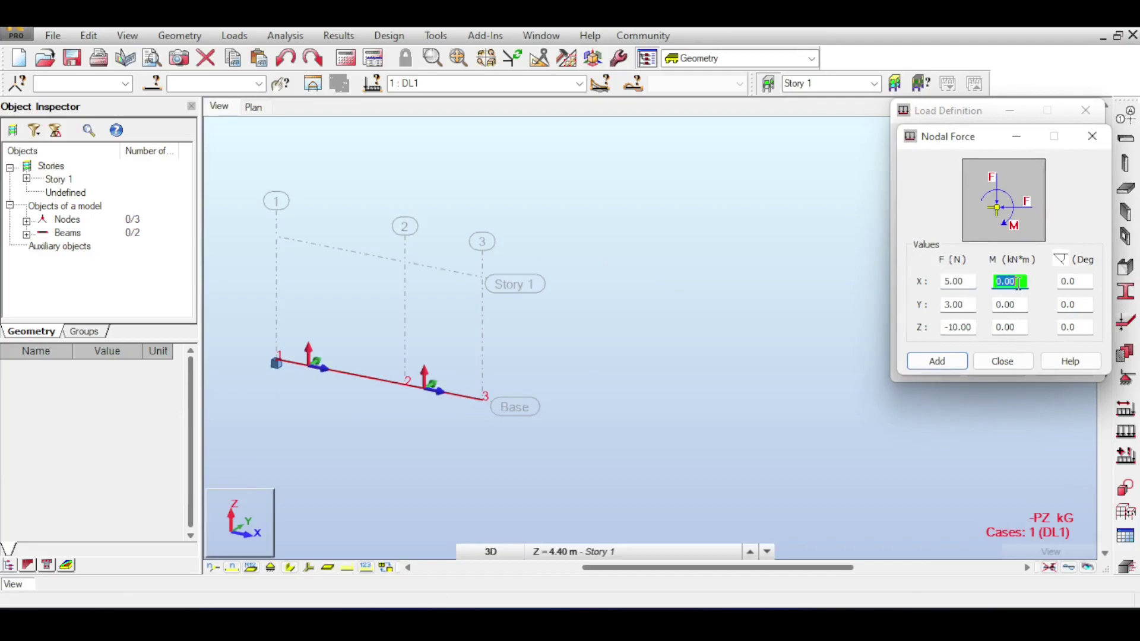
{"action": "type", "text": "5"}
{"action": "left_click", "coordinate": [1013, 303]}
{"action": "type", "text": "5"}
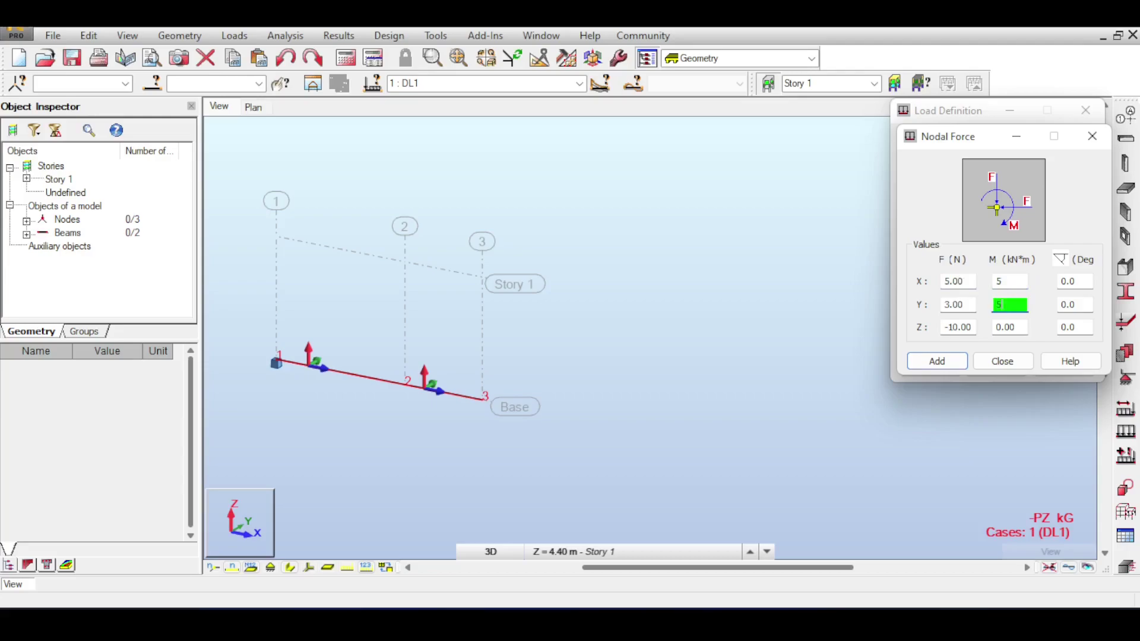
{"action": "left_click", "coordinate": [1011, 327]}
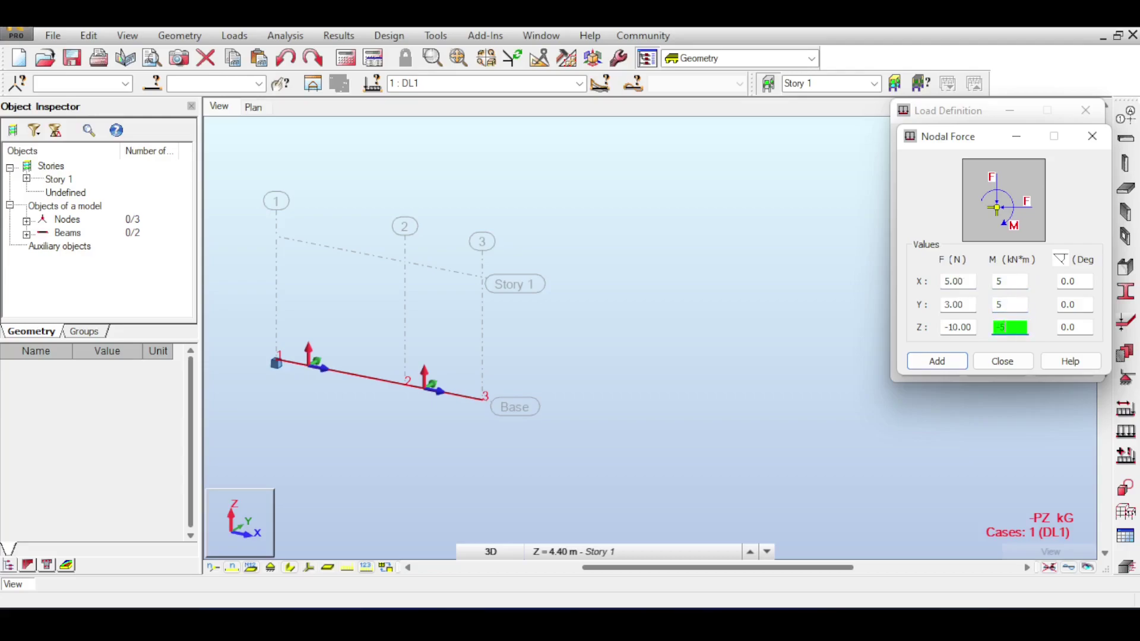
{"action": "type", "text": "-5"}
{"action": "left_click", "coordinate": [937, 361]}
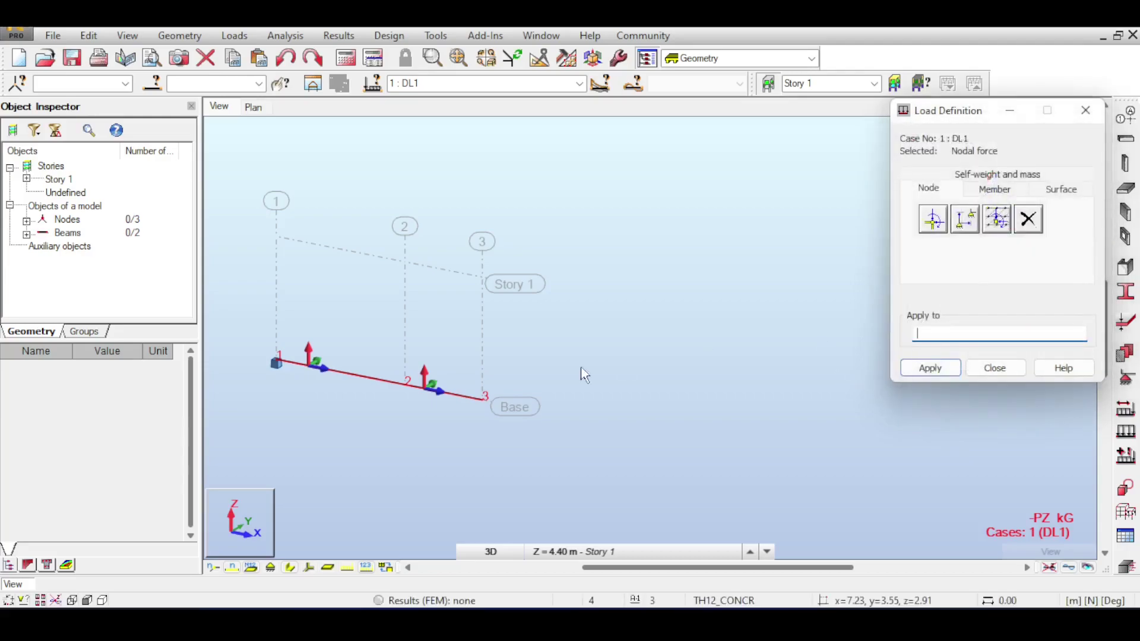
{"action": "left_click_drag", "start_coordinate": [481, 375], "coordinate": [512, 429]}
{"action": "left_click", "coordinate": [930, 367]}
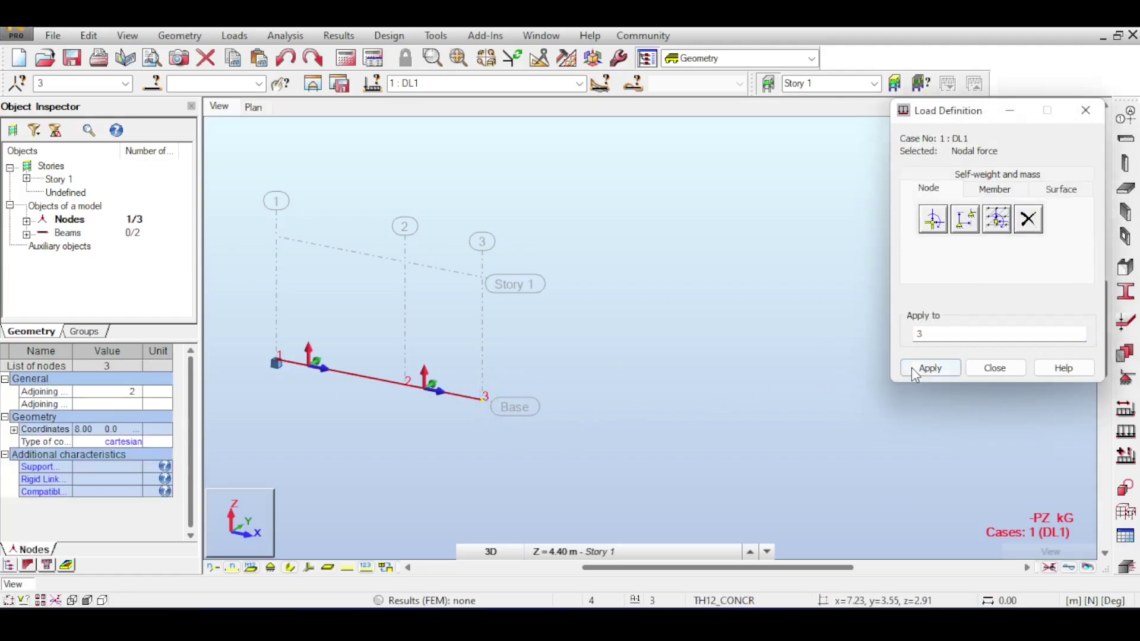
{"action": "scroll", "coordinate": [501, 401], "scroll_direction": "up", "scroll_amount": 3}
{"action": "scroll", "coordinate": [679, 235], "scroll_direction": "down", "scroll_amount": 3}
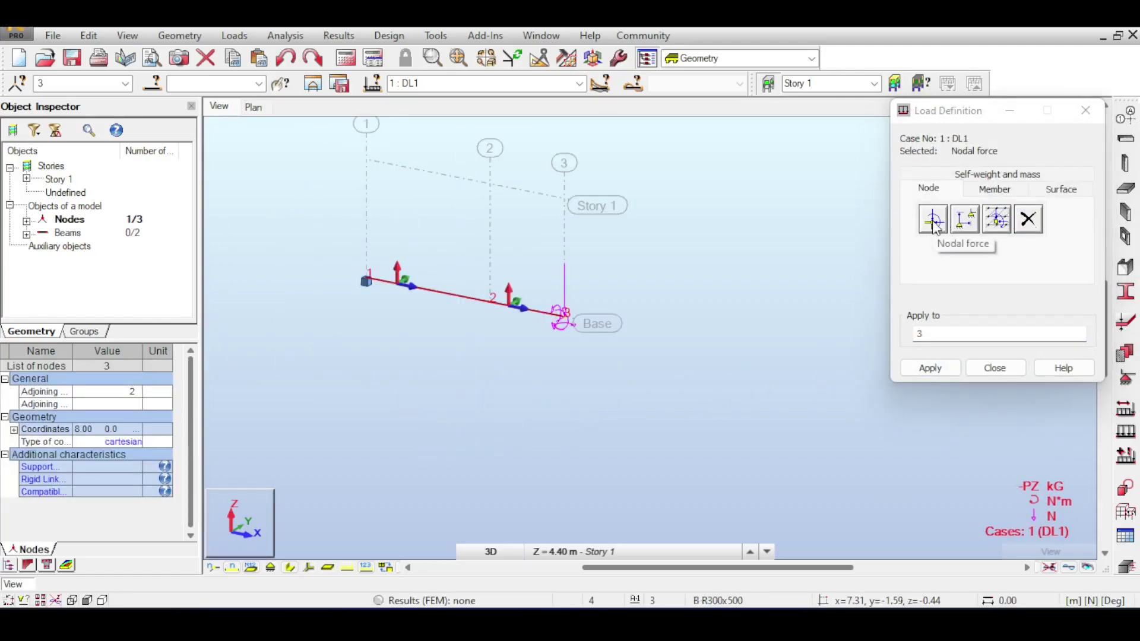
- Replace node 3's load with the same moments rotated 45° about X, viewed from the right
{"action": "left_click", "coordinate": [1031, 222]}
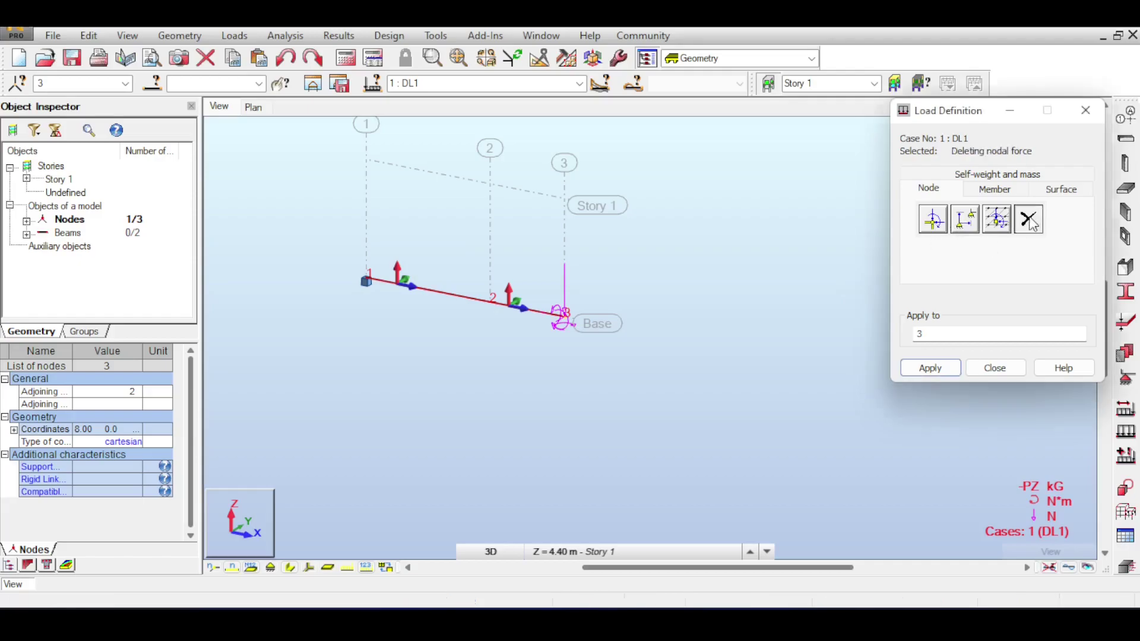
{"action": "left_click", "coordinate": [936, 369]}
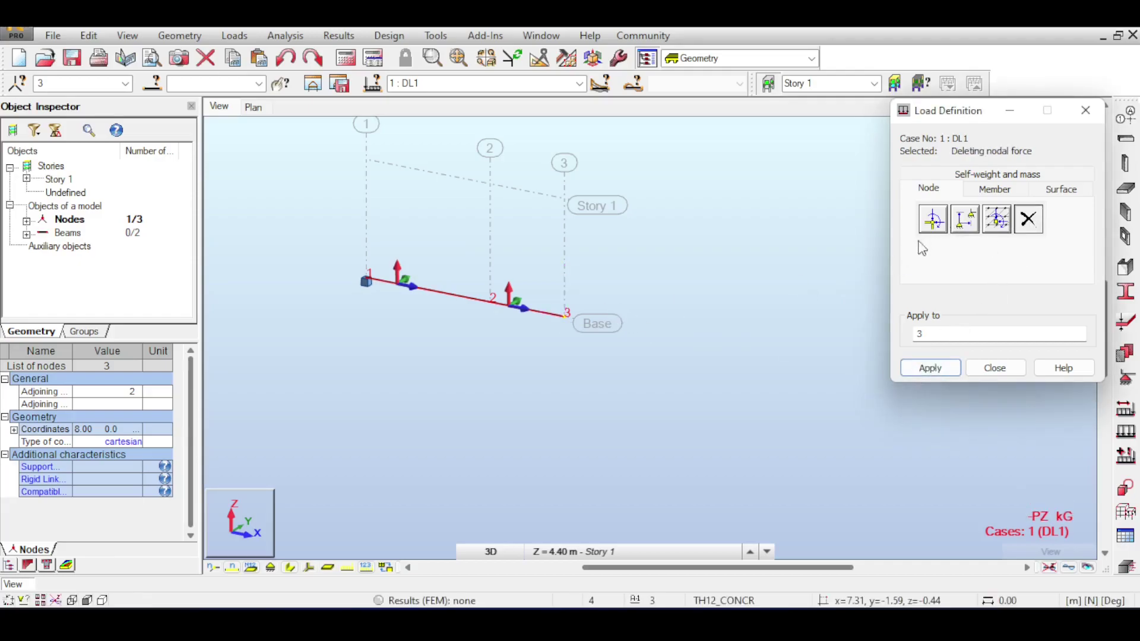
{"action": "left_click", "coordinate": [954, 227]}
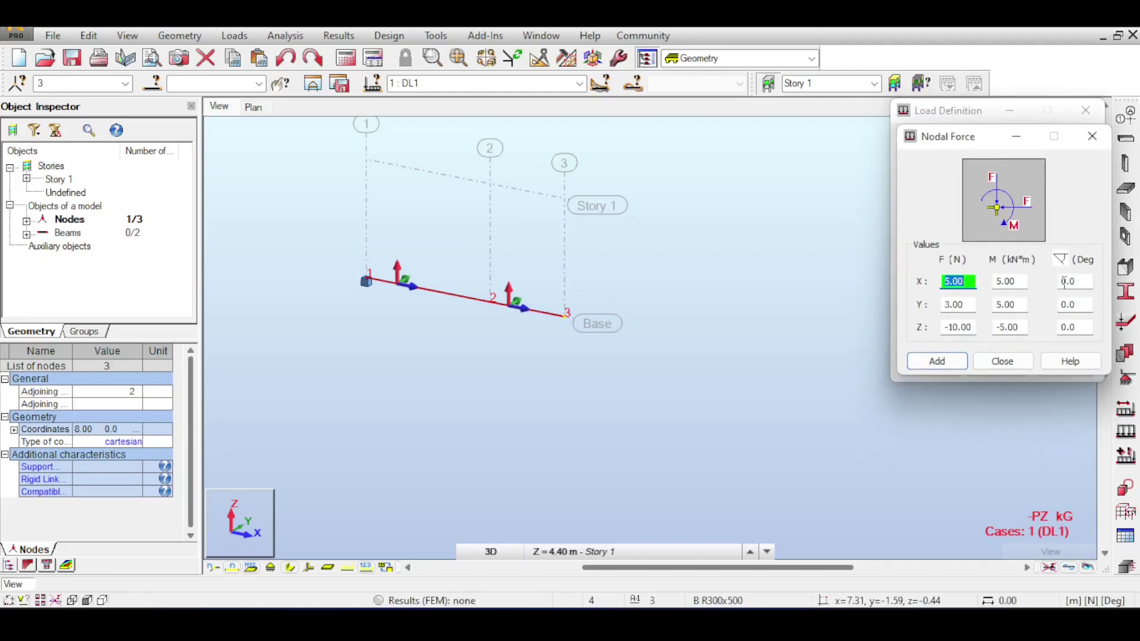
{"action": "left_click", "coordinate": [1074, 281]}
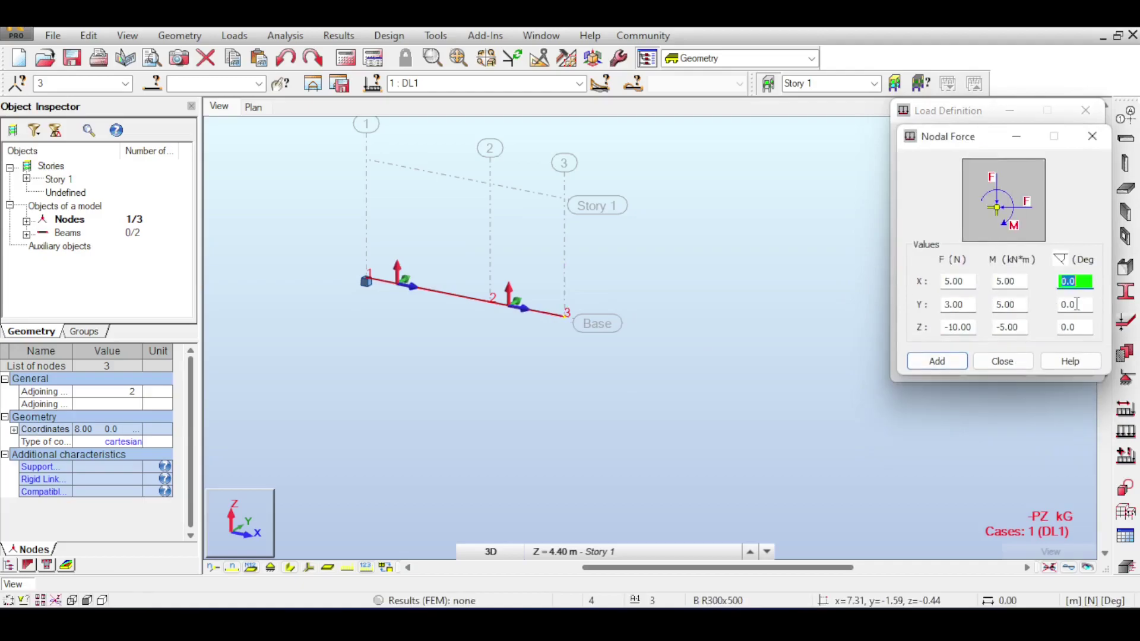
{"action": "type", "text": "45"}
{"action": "left_click", "coordinate": [940, 361]}
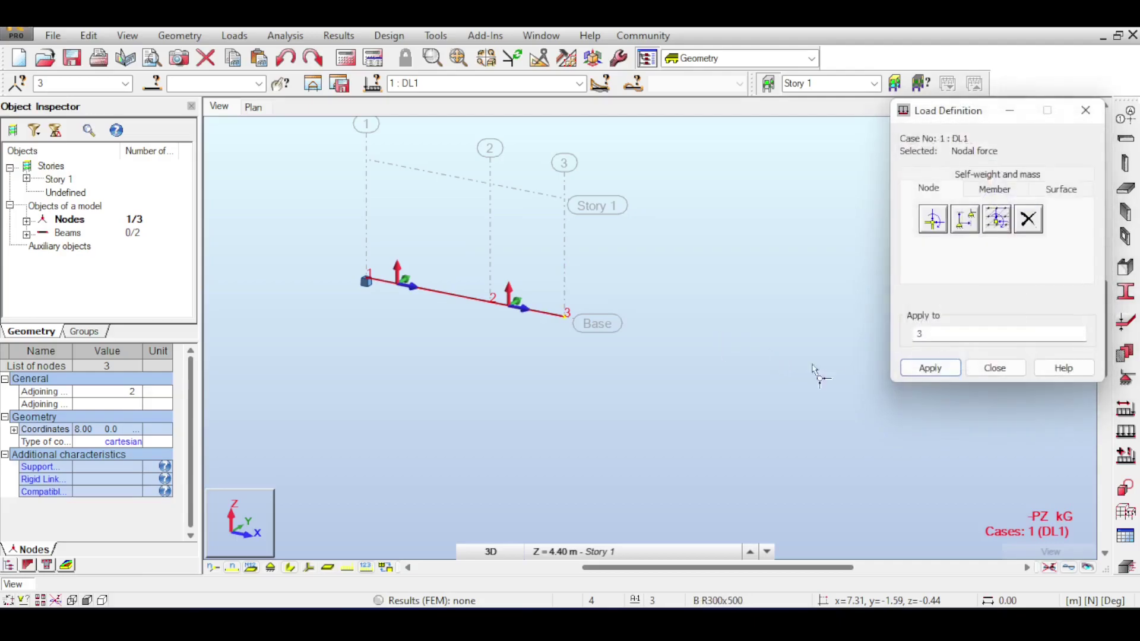
{"action": "left_click", "coordinate": [565, 316]}
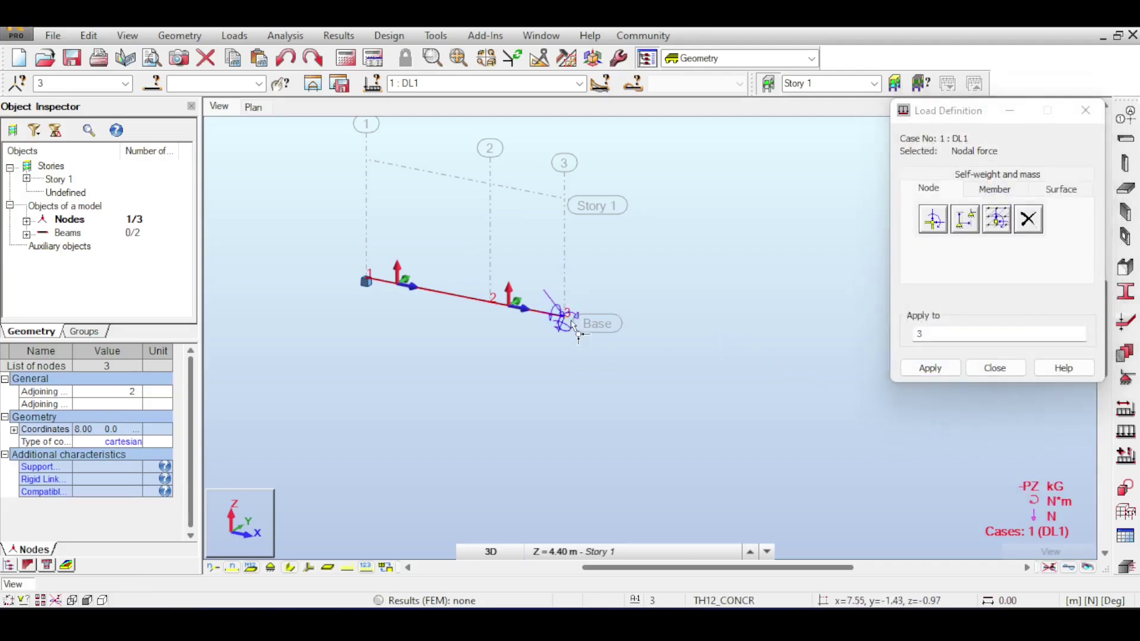
{"action": "scroll", "coordinate": [566, 320], "scroll_direction": "up", "scroll_amount": 5}
{"action": "left_click_drag", "start_coordinate": [960, 114], "coordinate": [1015, 290]}
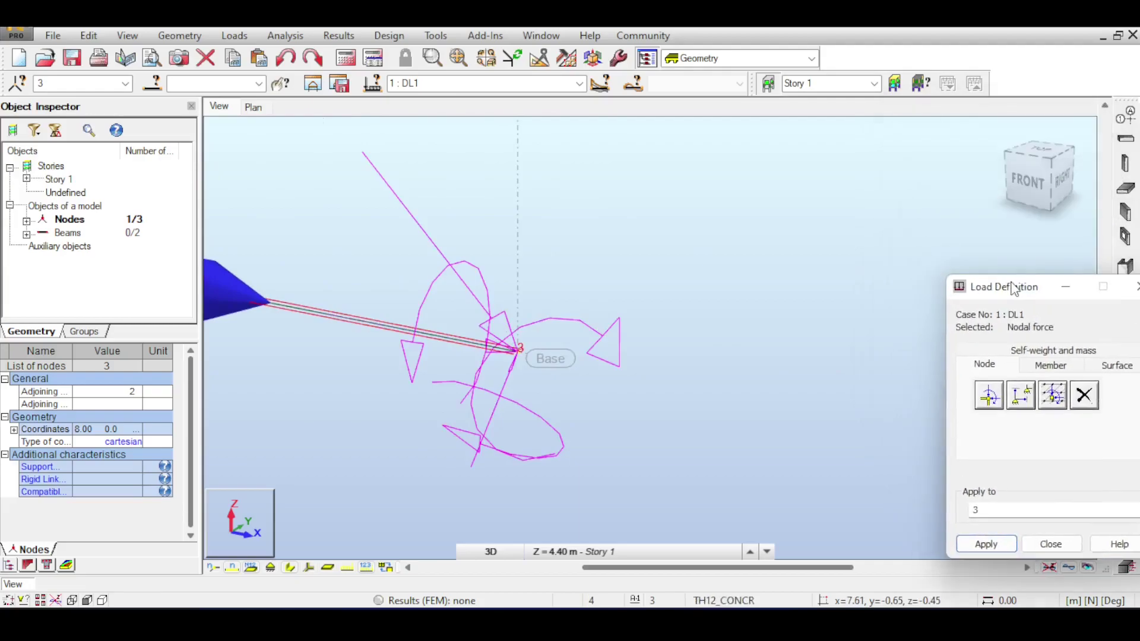
{"action": "left_click_drag", "start_coordinate": [1041, 178], "coordinate": [1018, 181]}
{"action": "left_click", "coordinate": [1051, 181]}
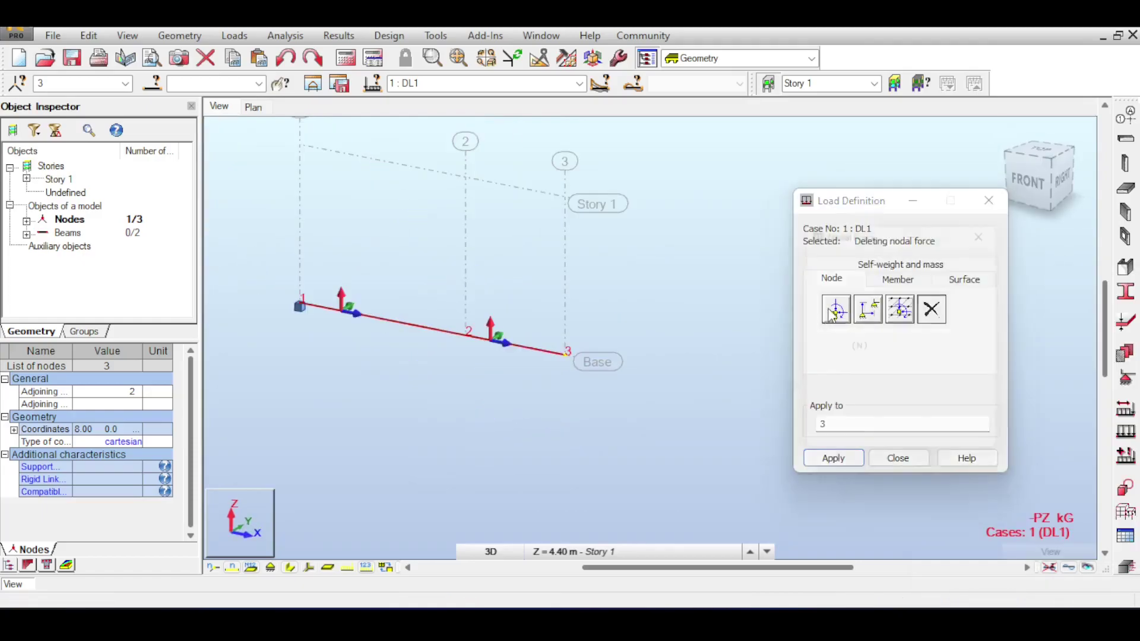
- Reapply the rotated load to node 3, run the calculations, and open member diagrams
{"action": "left_click", "coordinate": [835, 310]}
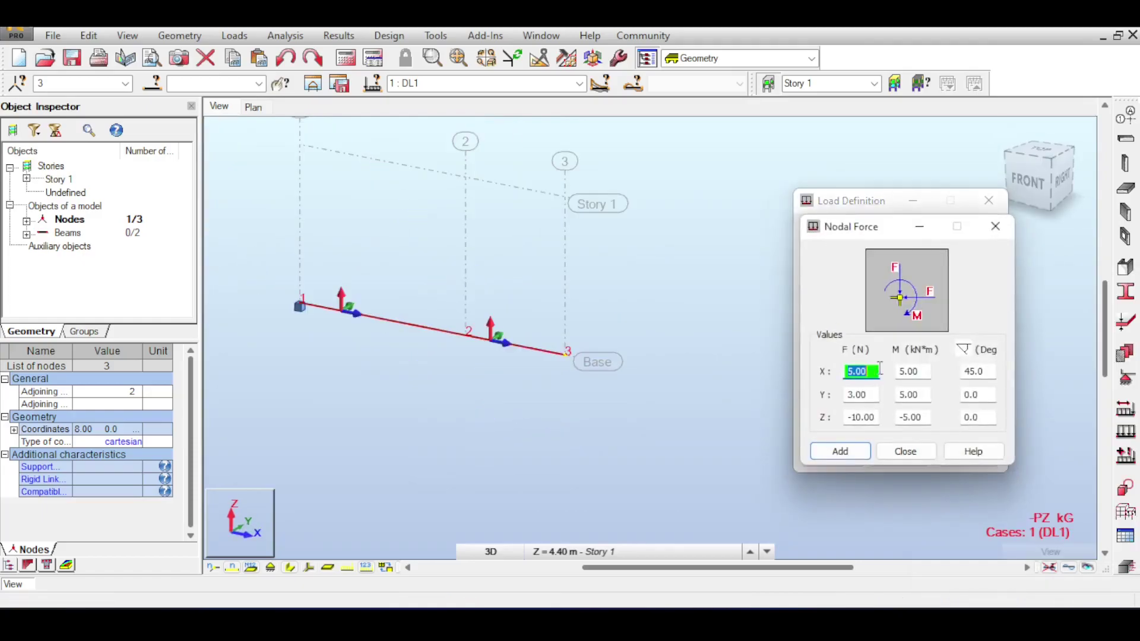
{"action": "left_click", "coordinate": [978, 372]}
{"action": "left_click", "coordinate": [839, 451]}
{"action": "left_click", "coordinate": [833, 458]}
{"action": "left_click", "coordinate": [346, 58]}
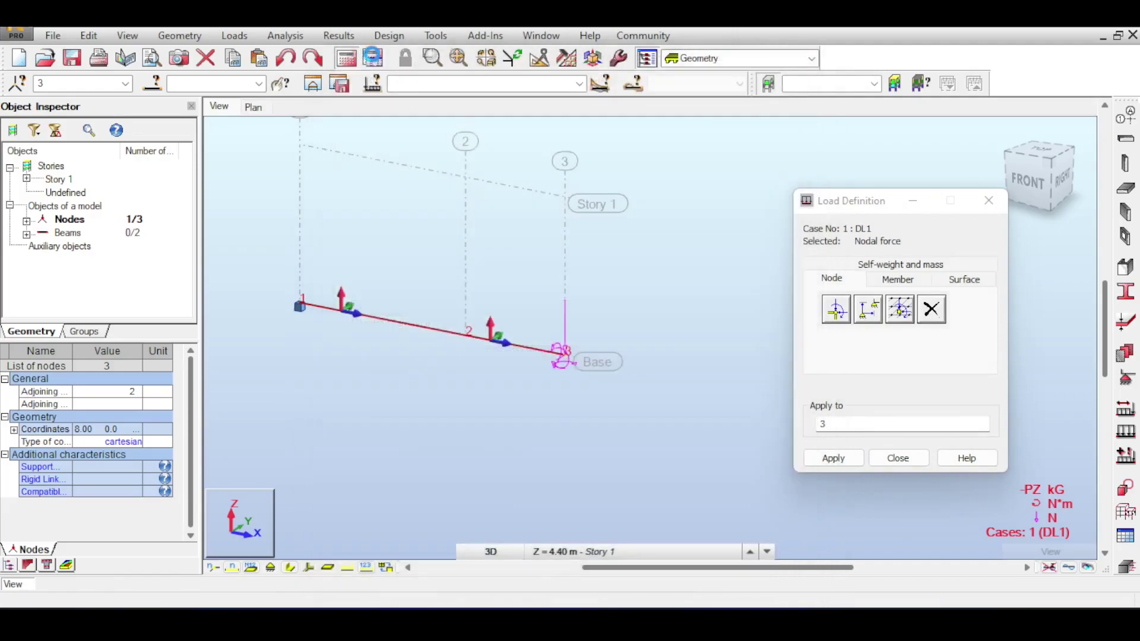
{"action": "left_click", "coordinate": [339, 35]}
{"action": "left_click", "coordinate": [368, 96]}
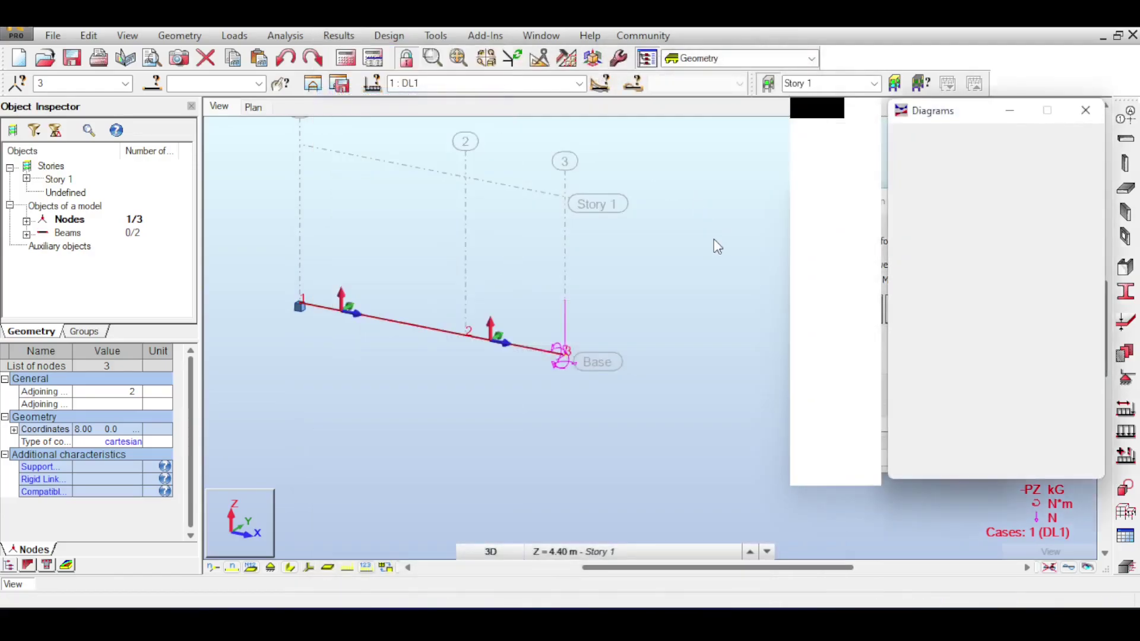
- Plot the My moment diagram (−118.40 to −5.00 kNm) and reopen Load Definition
{"action": "left_click", "coordinate": [935, 291]}
{"action": "left_click", "coordinate": [930, 467]}
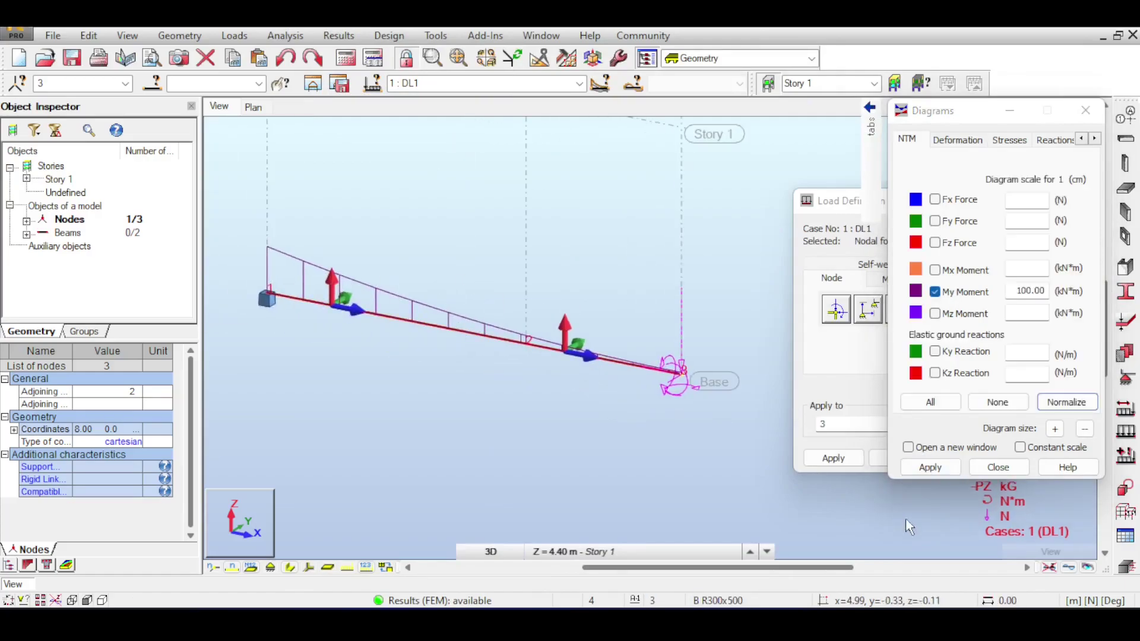
{"action": "left_click", "coordinate": [777, 297]}
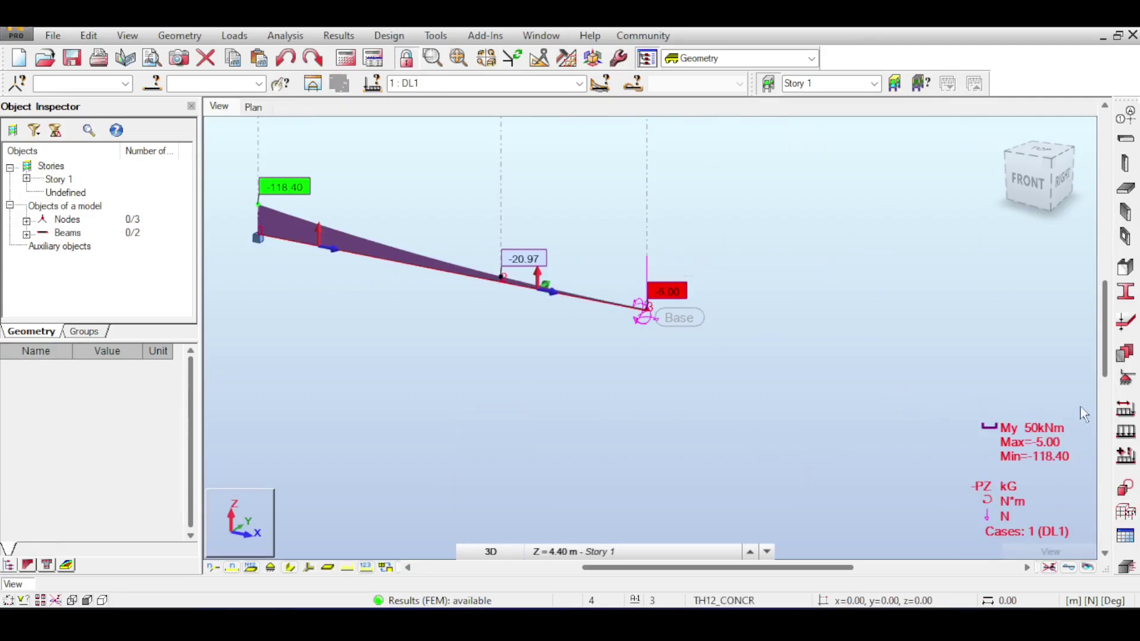
{"action": "left_click", "coordinate": [1123, 450]}
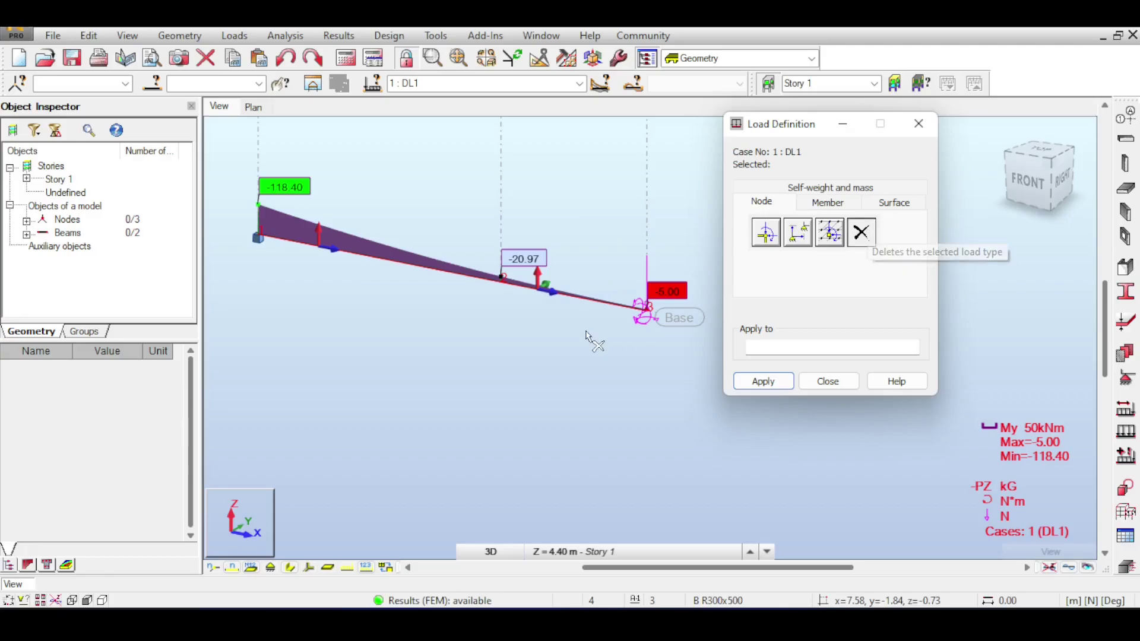
- Remove the loads from node 3 and rerun the analysis, giving My from -113.32 to -0.00 kNm
{"action": "left_click_drag", "start_coordinate": [600, 237], "coordinate": [683, 342]}
{"action": "left_click", "coordinate": [773, 381]}
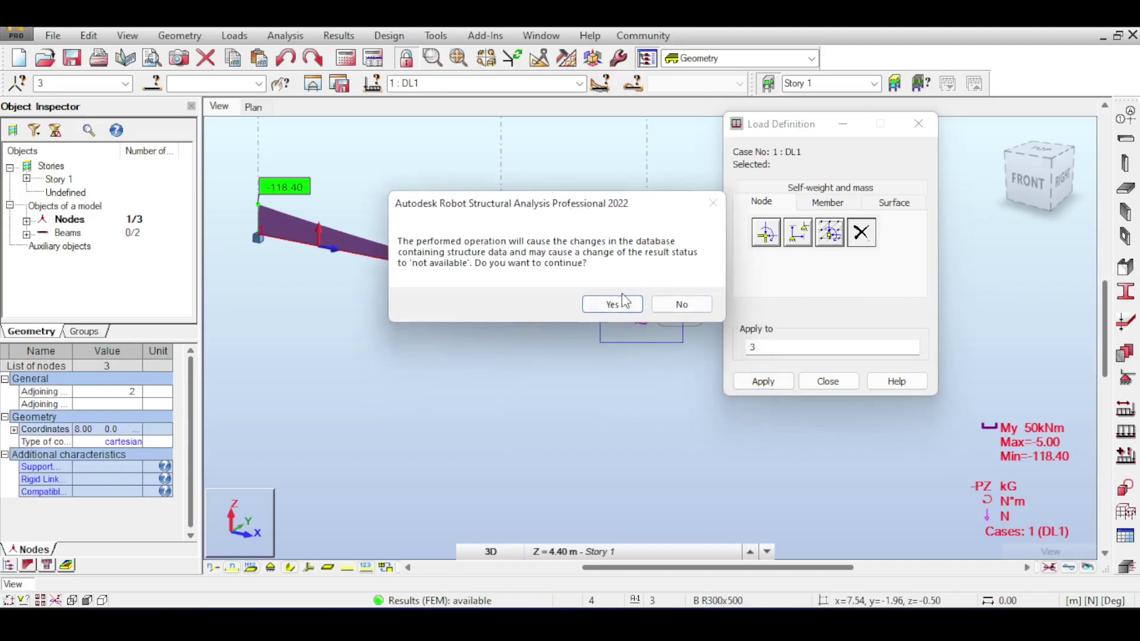
{"action": "left_click_drag", "start_coordinate": [623, 251], "coordinate": [849, 245]}
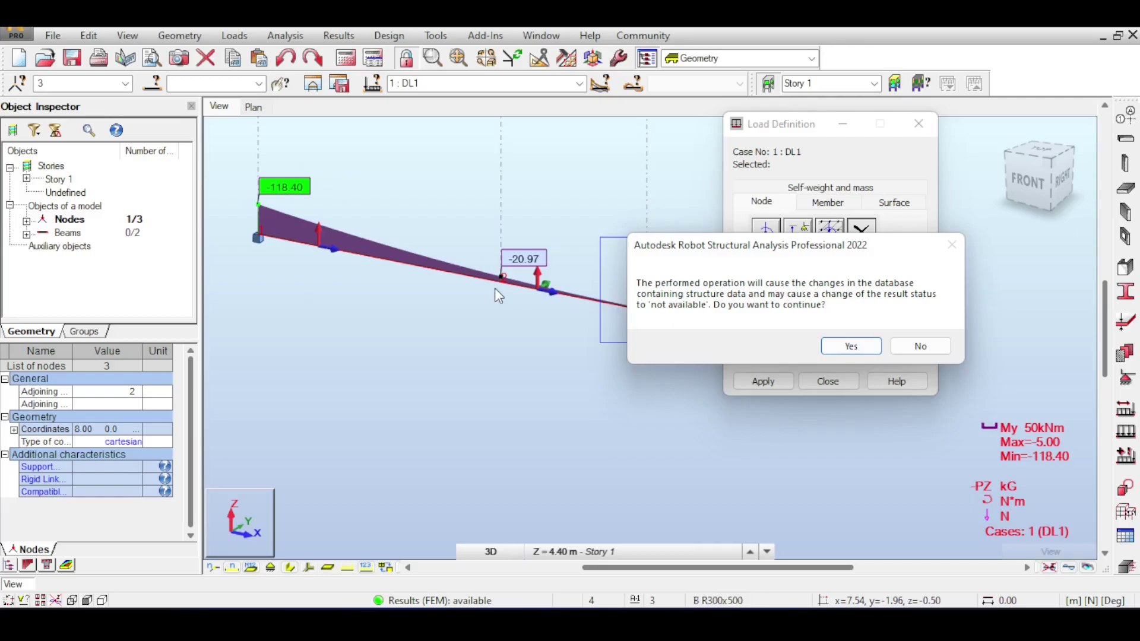
{"action": "left_click", "coordinate": [854, 349]}
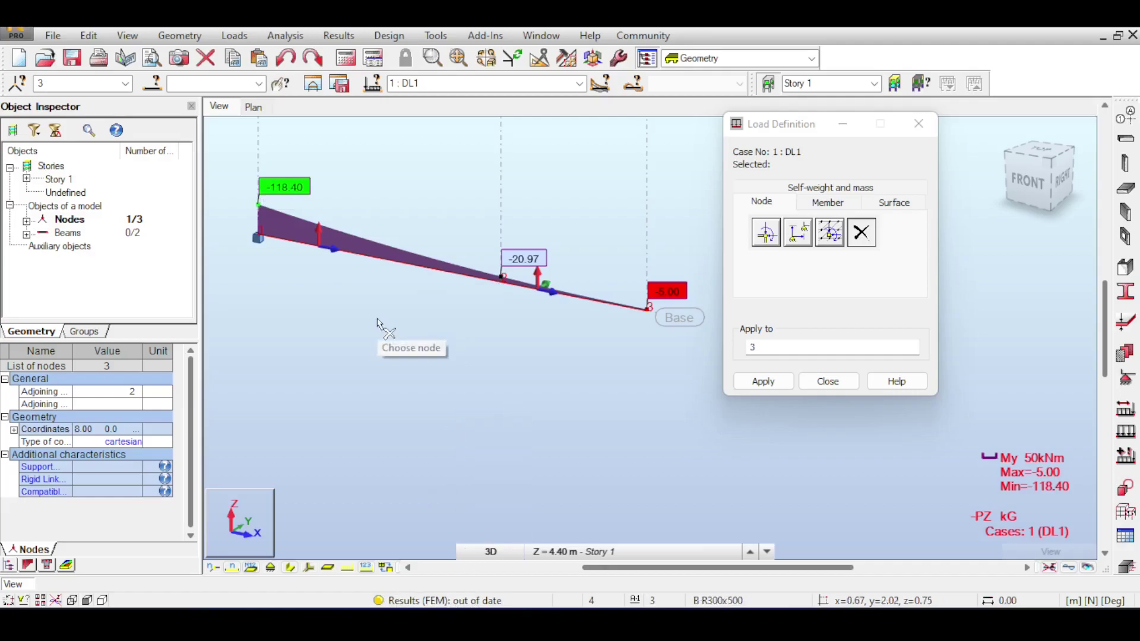
{"action": "left_click", "coordinate": [344, 59]}
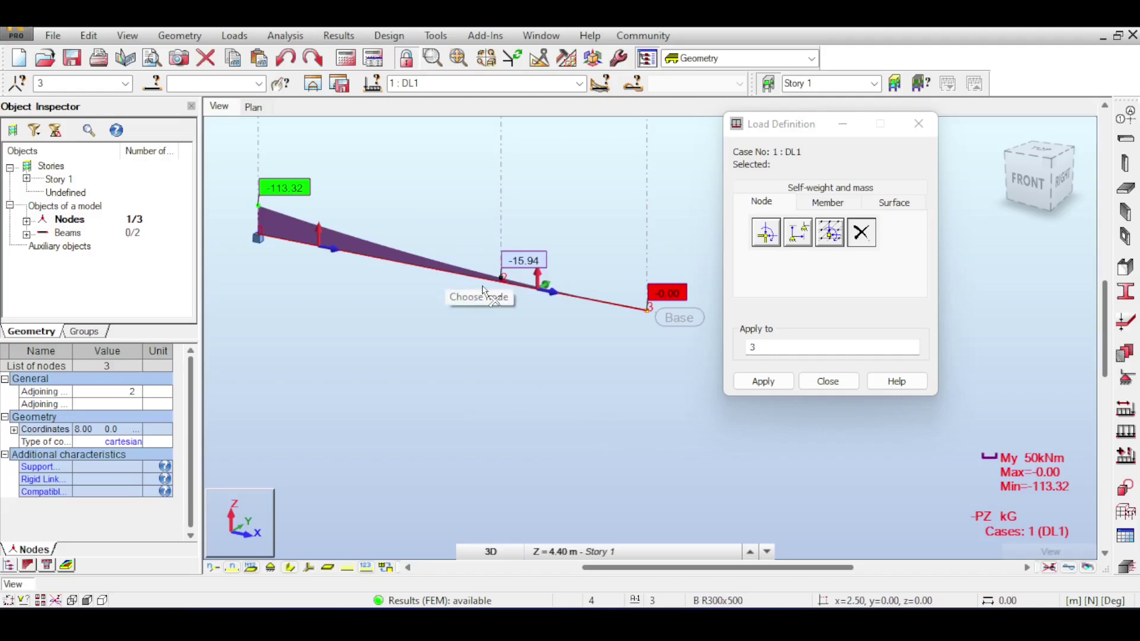
{"action": "left_click", "coordinate": [234, 36]}
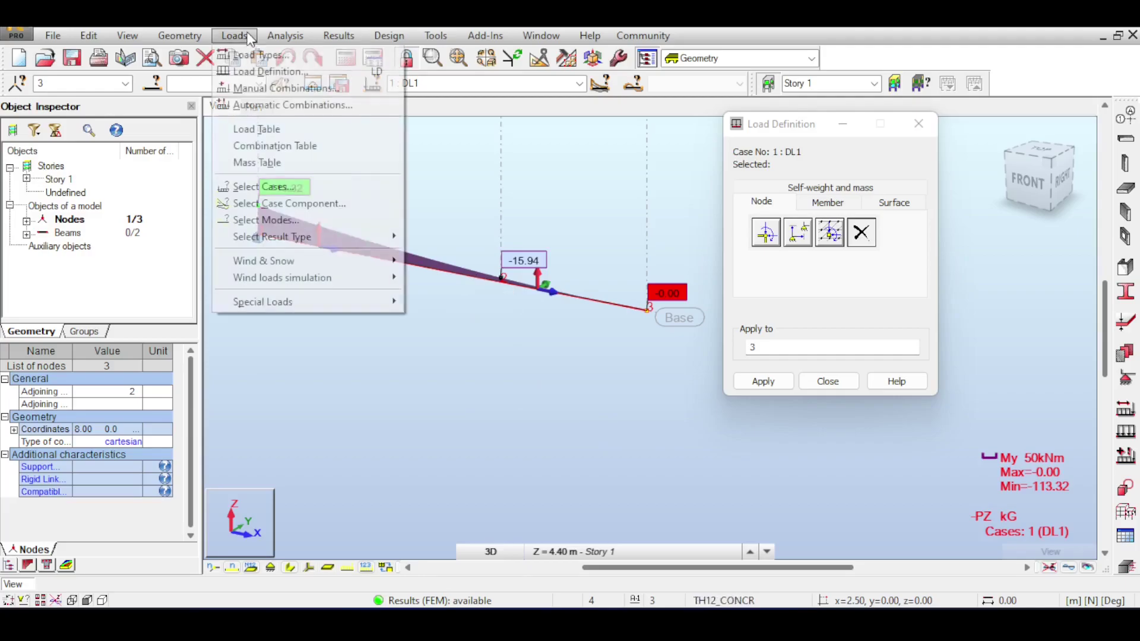
{"action": "left_click", "coordinate": [248, 124]}
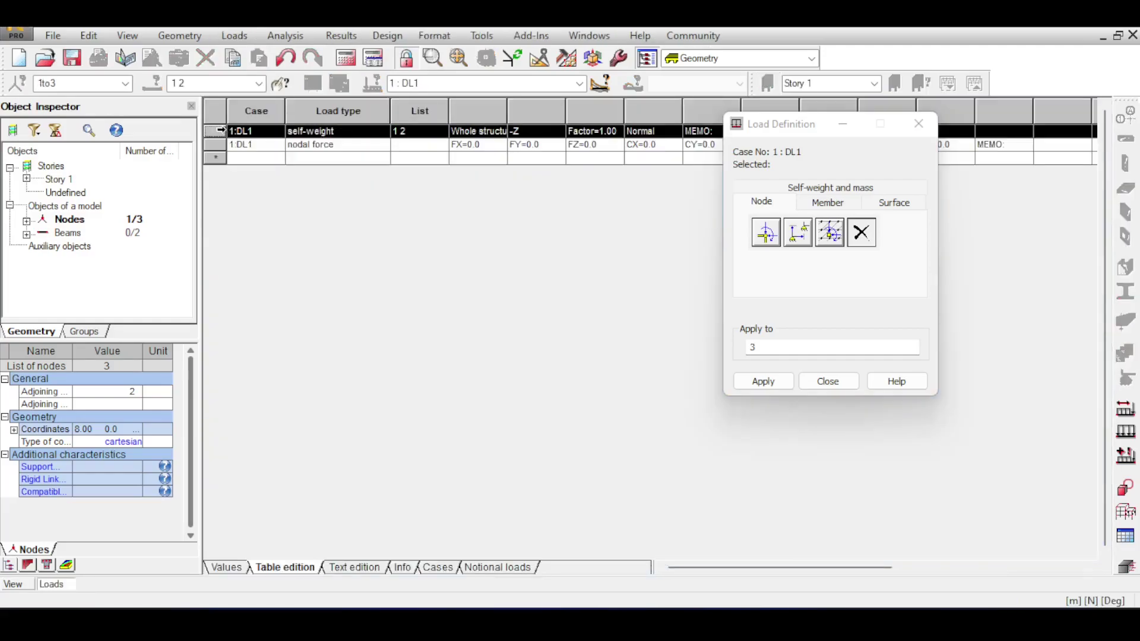
{"action": "left_click", "coordinate": [1132, 35]}
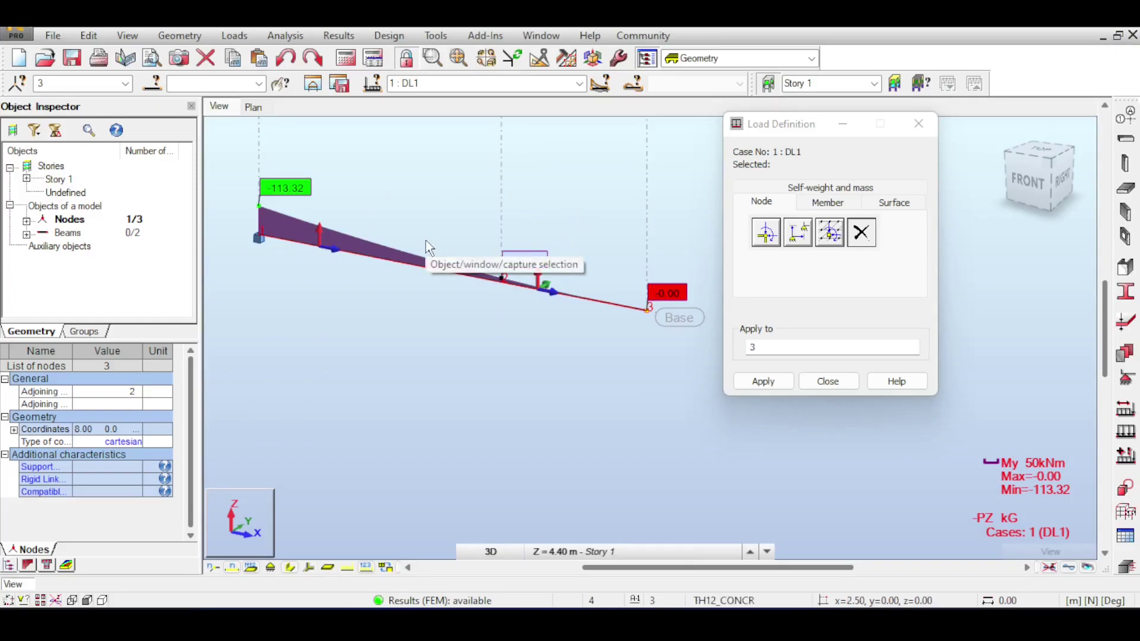
- Apply a -1.00 mm vertical imposed displacement to node 3, then bring up the Supports dialog
{"action": "left_click", "coordinate": [831, 240]}
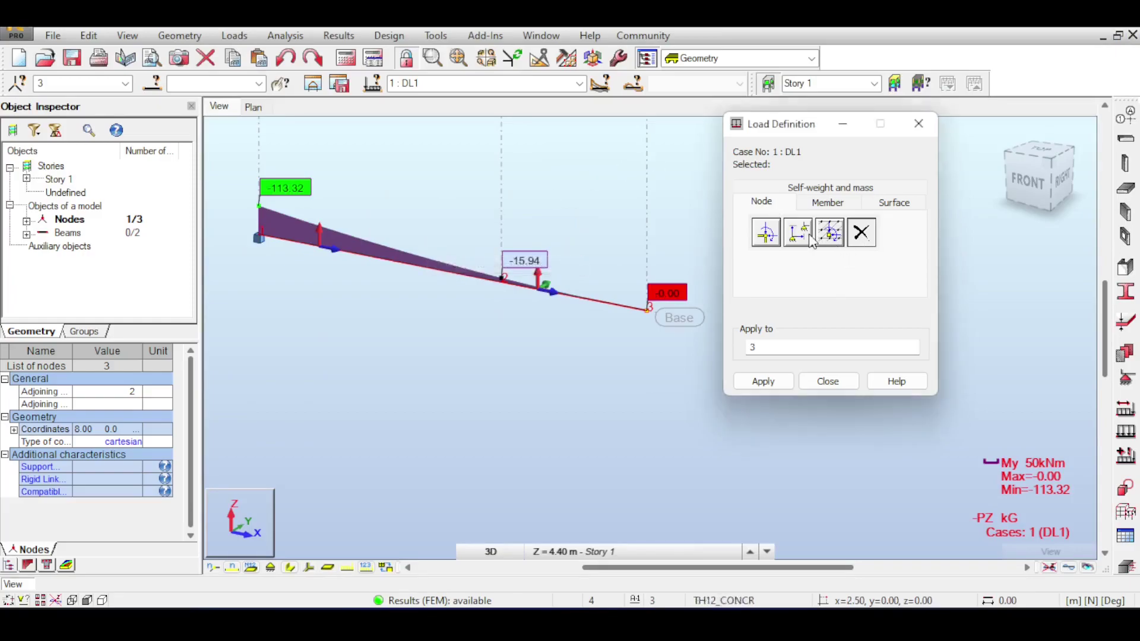
{"action": "left_click", "coordinate": [788, 338]}
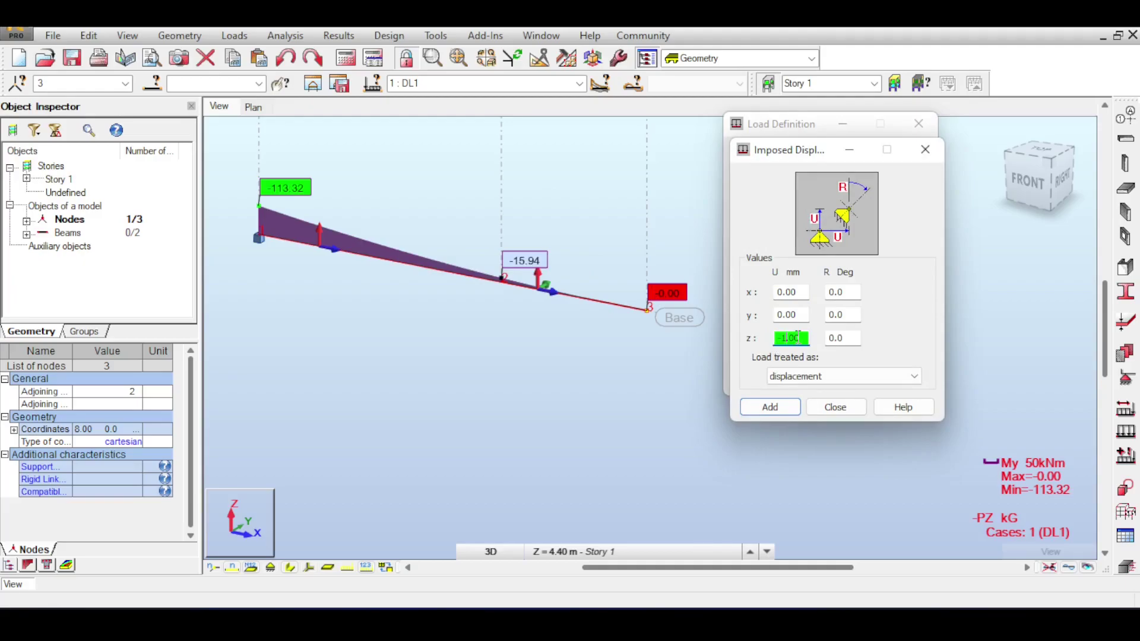
{"action": "left_click", "coordinate": [786, 410]}
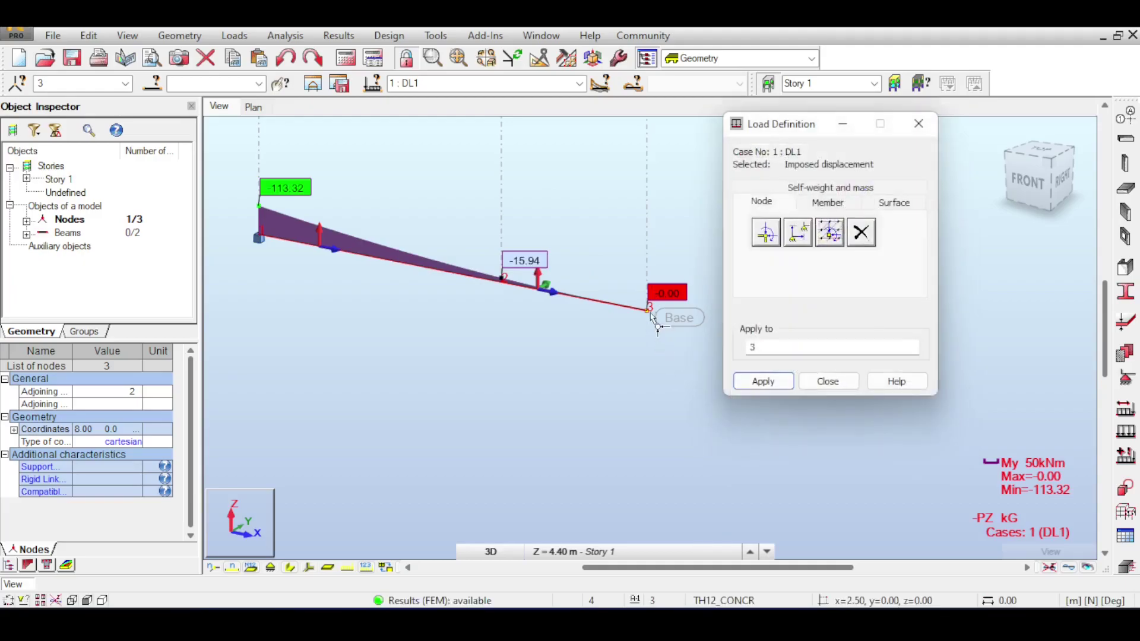
{"action": "left_click", "coordinate": [763, 381]}
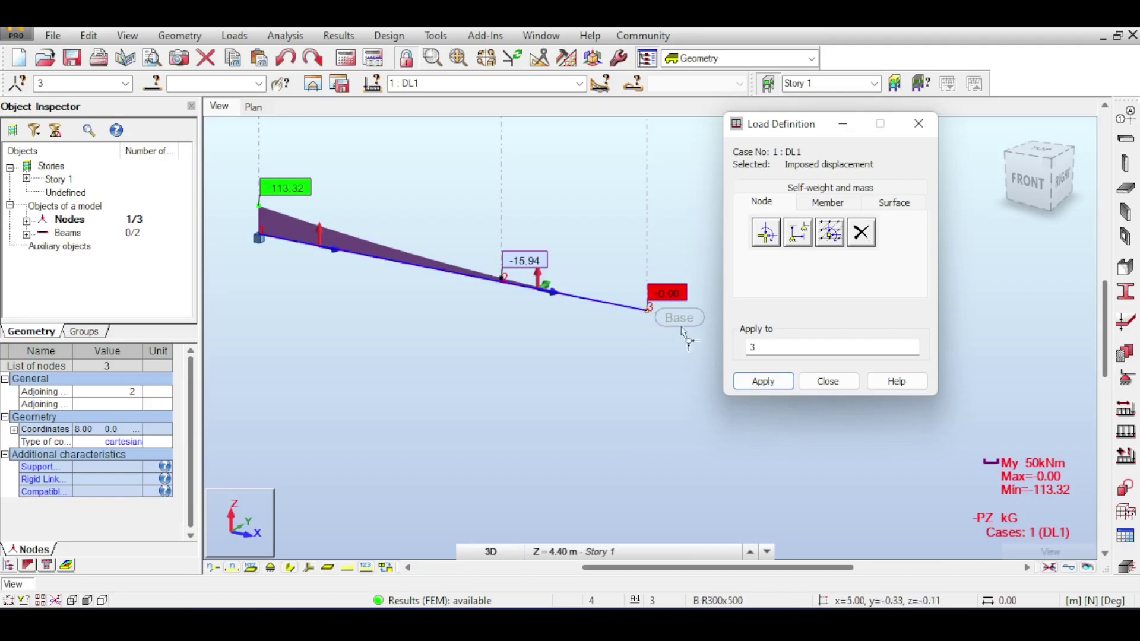
{"action": "left_click", "coordinate": [827, 382]}
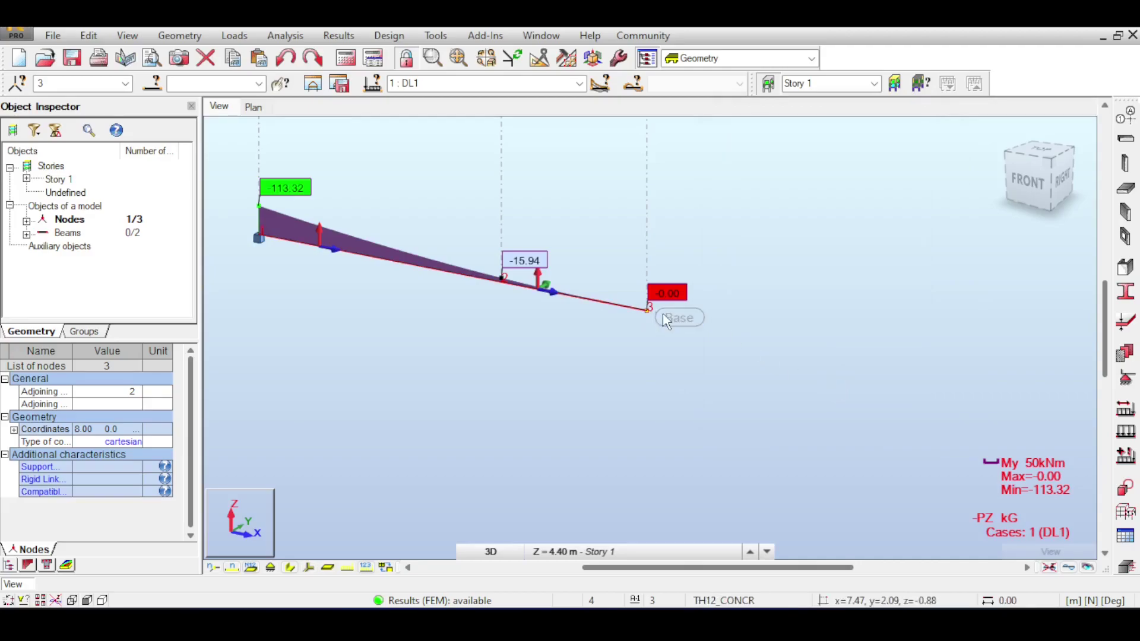
{"action": "left_click", "coordinate": [1127, 380]}
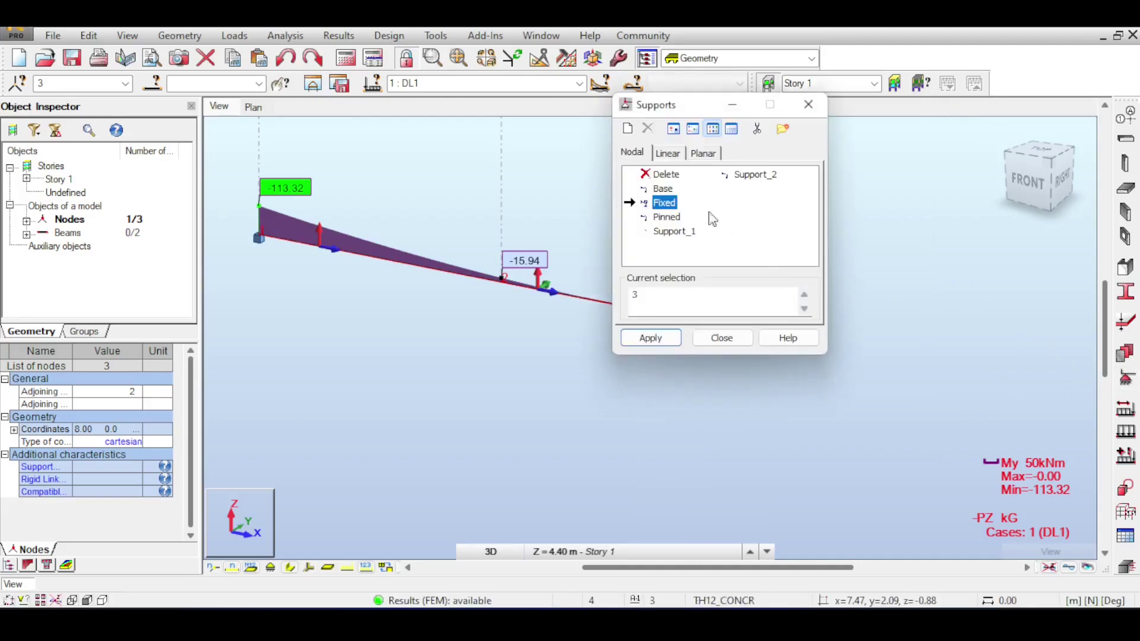
- Assign a pinned support to node 3, confirming the model change
{"action": "left_click", "coordinate": [881, 369]}
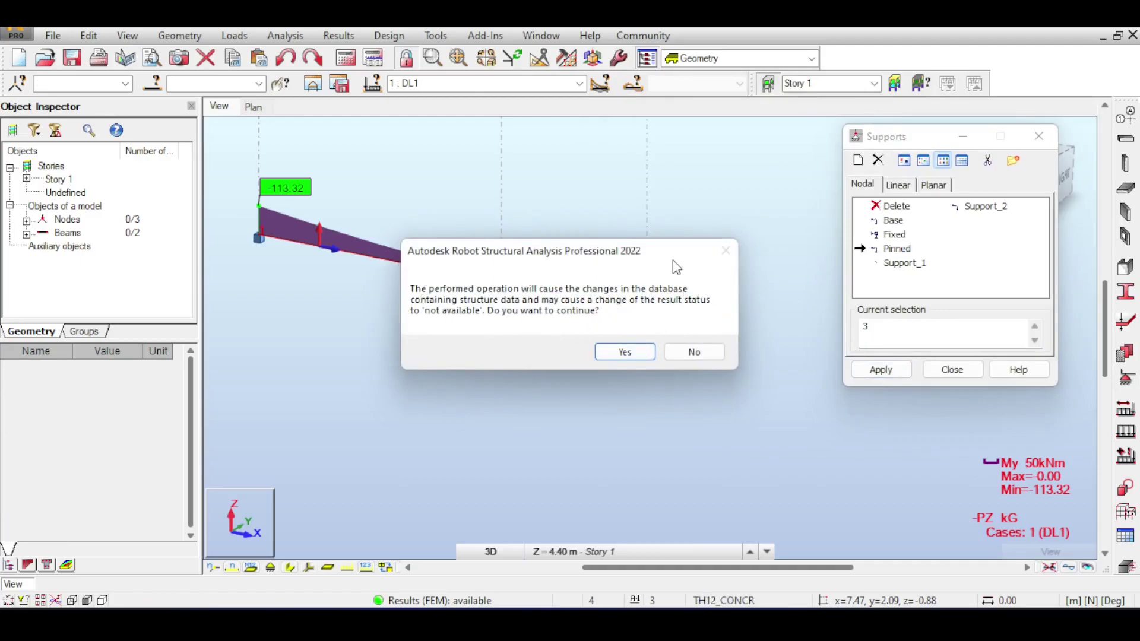
{"action": "left_click", "coordinate": [650, 349]}
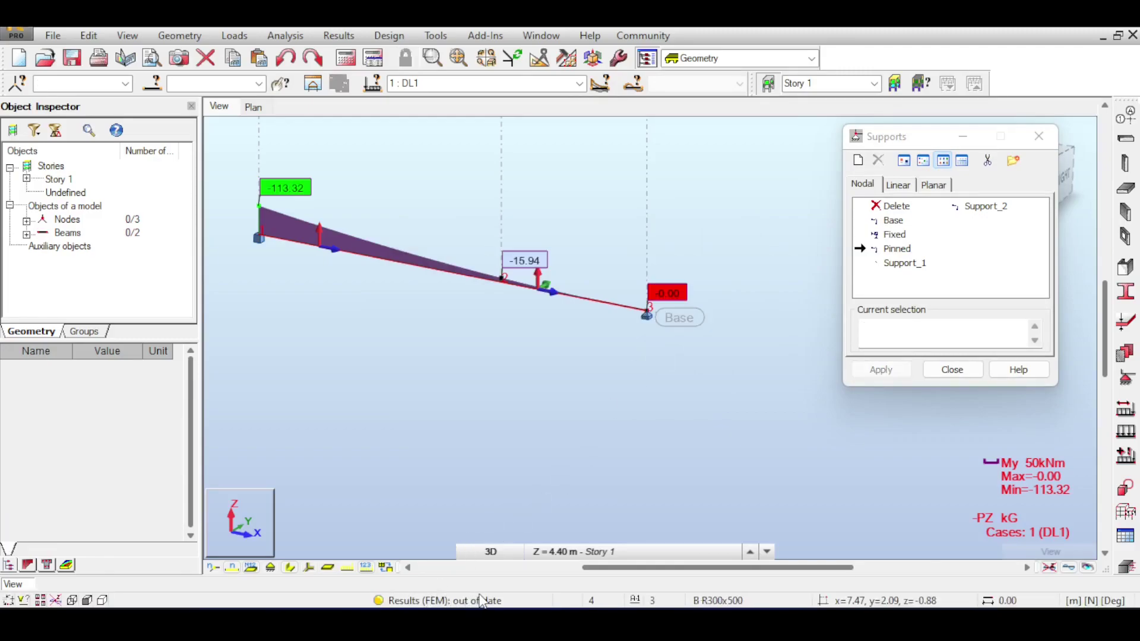
{"action": "left_click", "coordinate": [952, 372]}
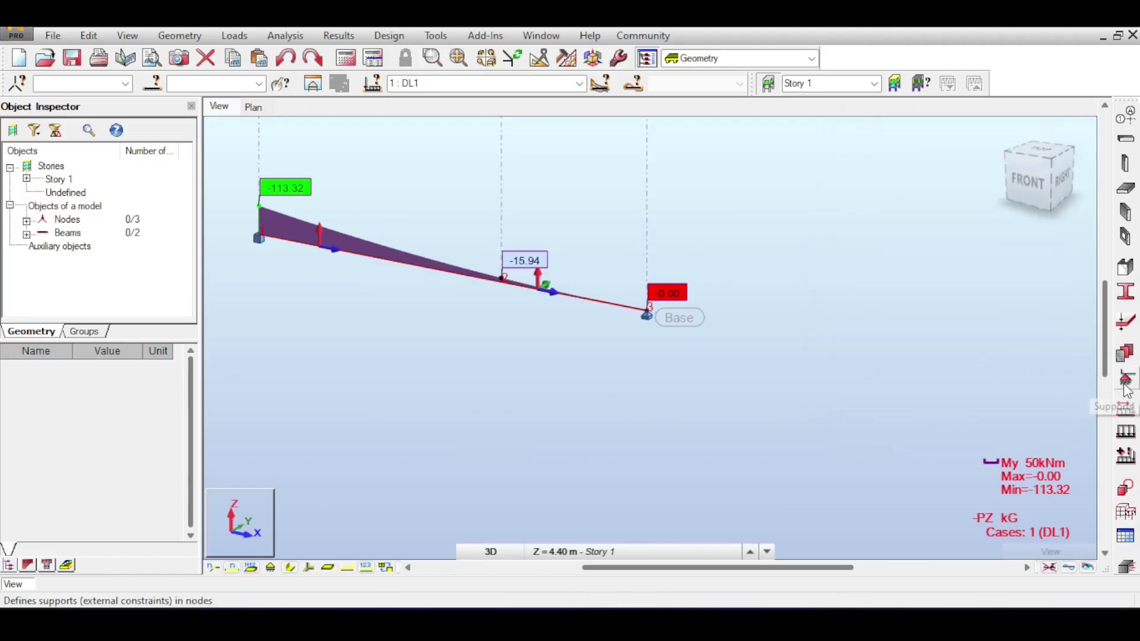
{"action": "left_click", "coordinate": [1126, 408]}
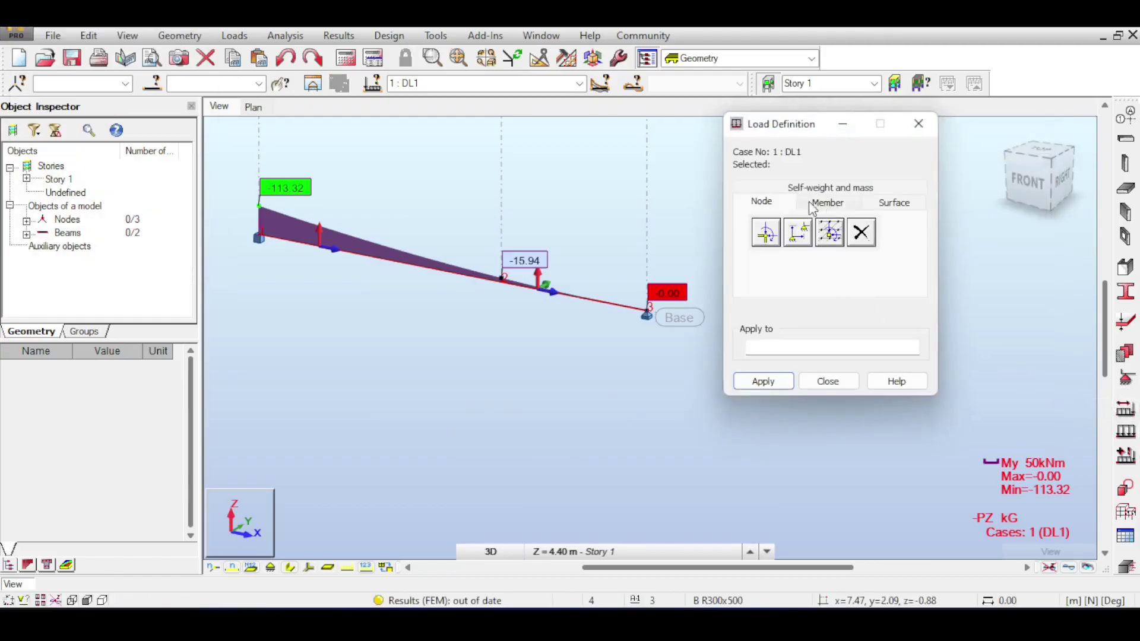
- Add a z = -1.00 mm imposed displacement and apply it to node 3
{"action": "left_click", "coordinate": [798, 233]}
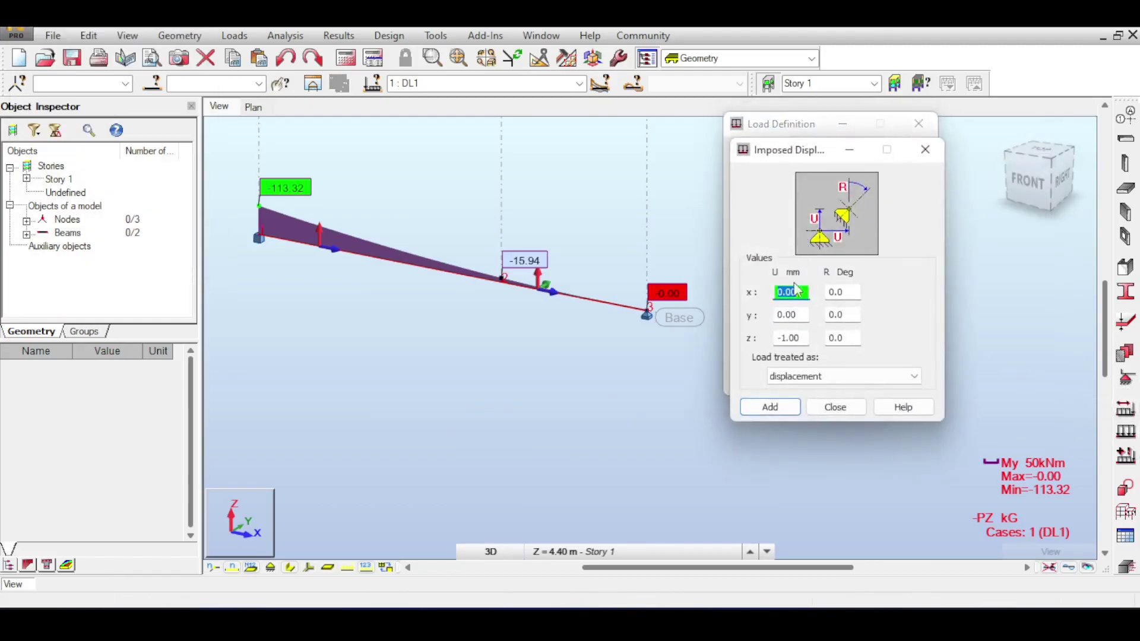
{"action": "left_click", "coordinate": [796, 338]}
{"action": "left_click", "coordinate": [766, 408]}
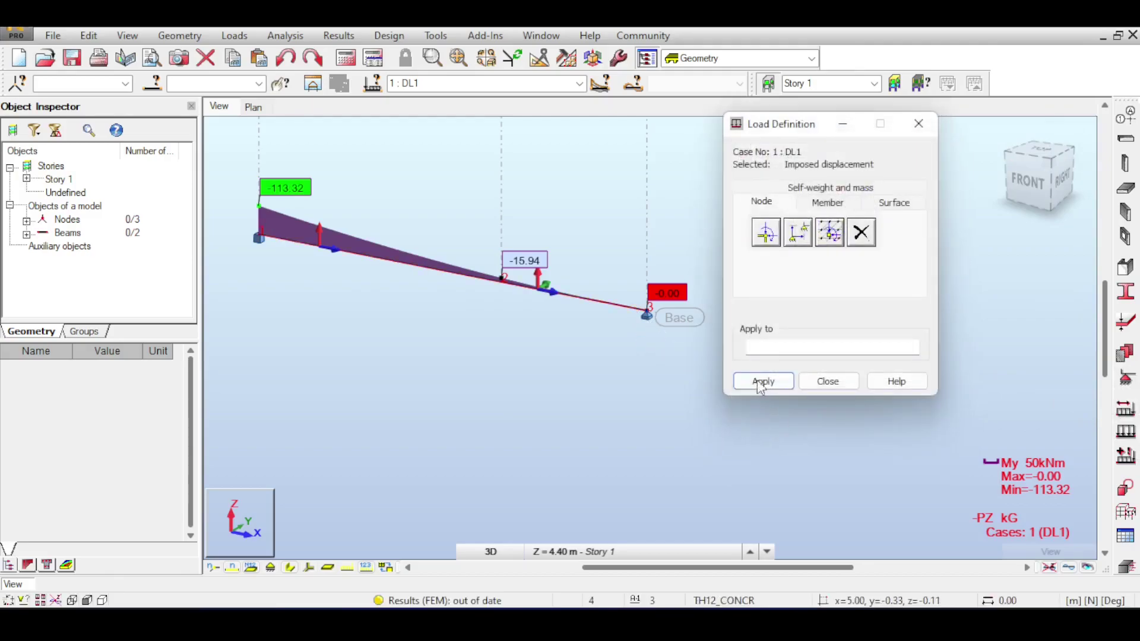
{"action": "left_click_drag", "start_coordinate": [614, 273], "coordinate": [672, 345]}
{"action": "left_click", "coordinate": [766, 382]}
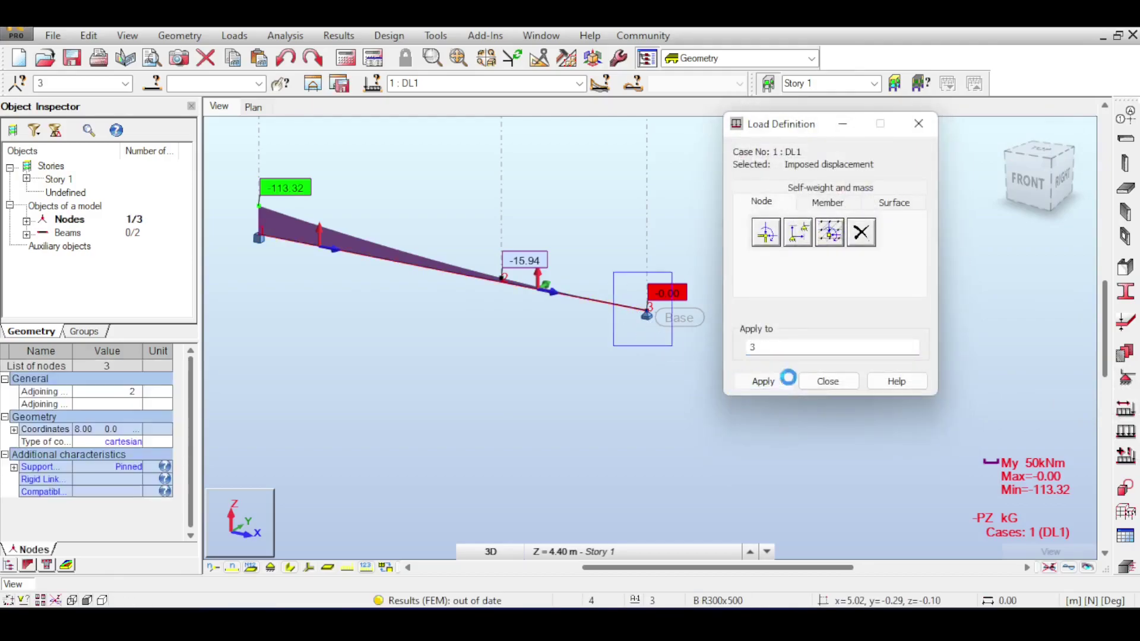
{"action": "left_click", "coordinate": [816, 380]}
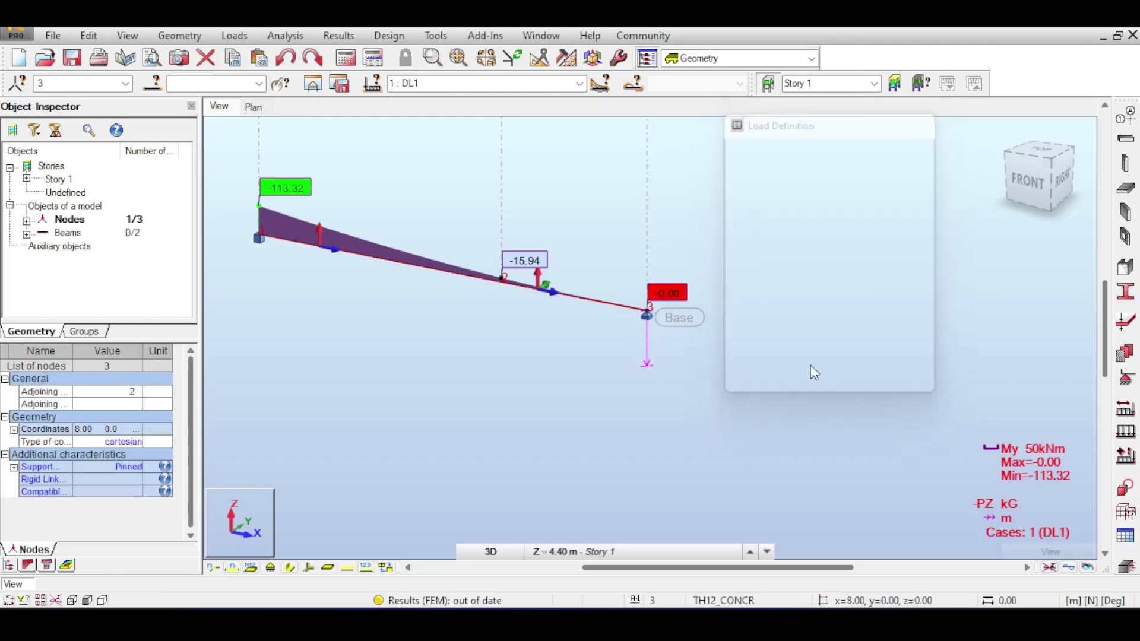
{"action": "left_click", "coordinate": [529, 175]}
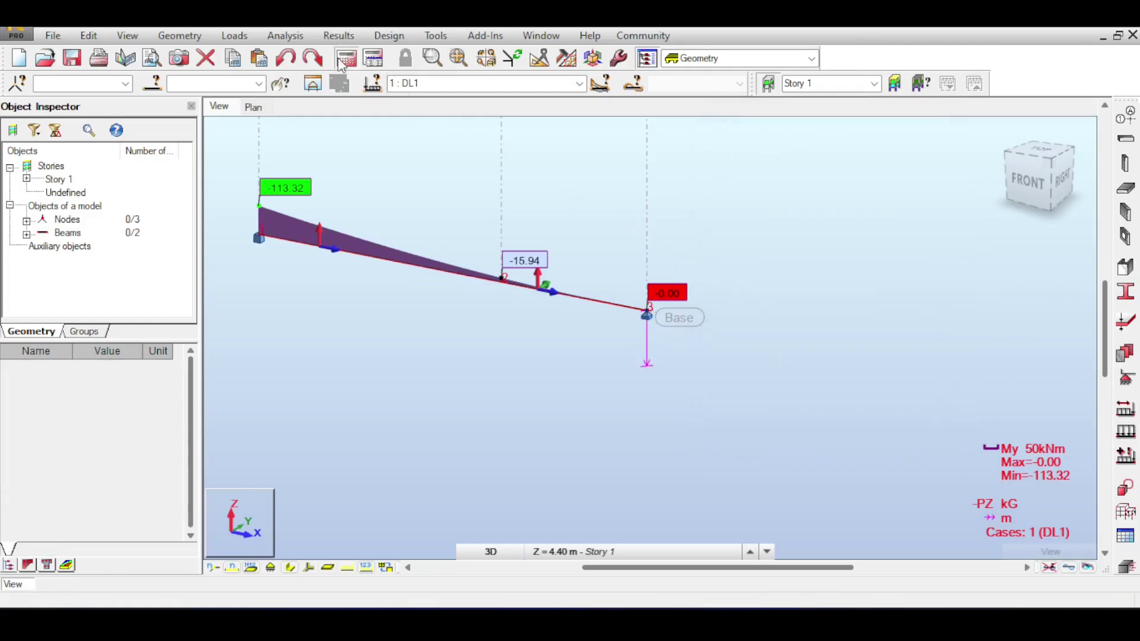
- Rerun the calculations so the My diagram spans -31.73 to 14.68 kNm
{"action": "left_click", "coordinate": [343, 59]}
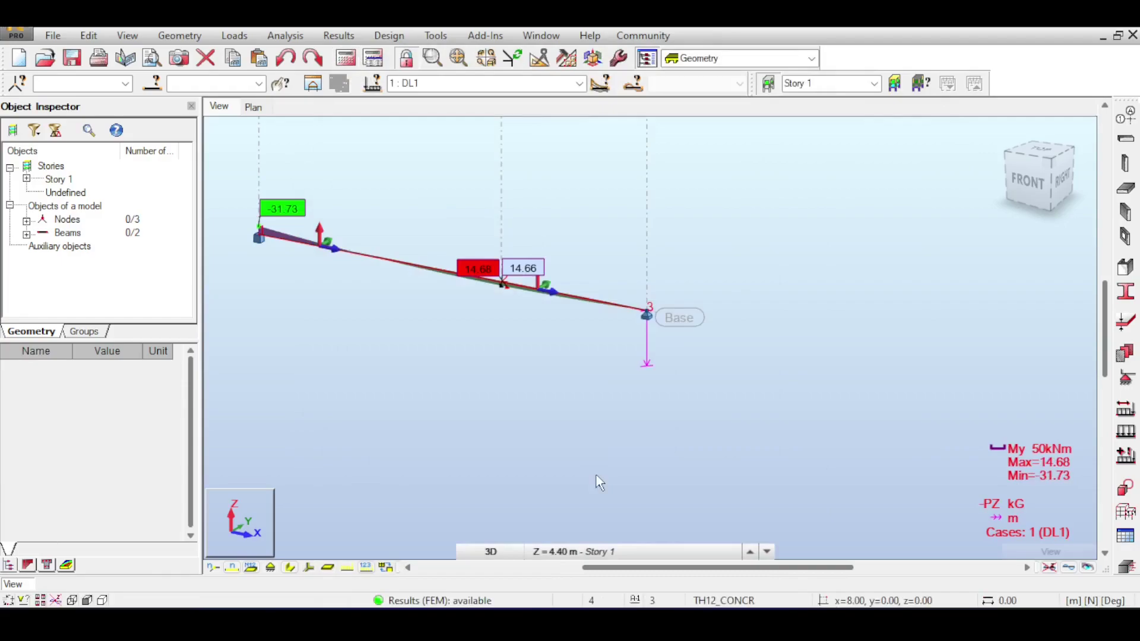
{"action": "scroll", "coordinate": [529, 287], "scroll_direction": "up", "scroll_amount": 3}
{"action": "scroll", "coordinate": [522, 296], "scroll_direction": "down", "scroll_amount": 3}
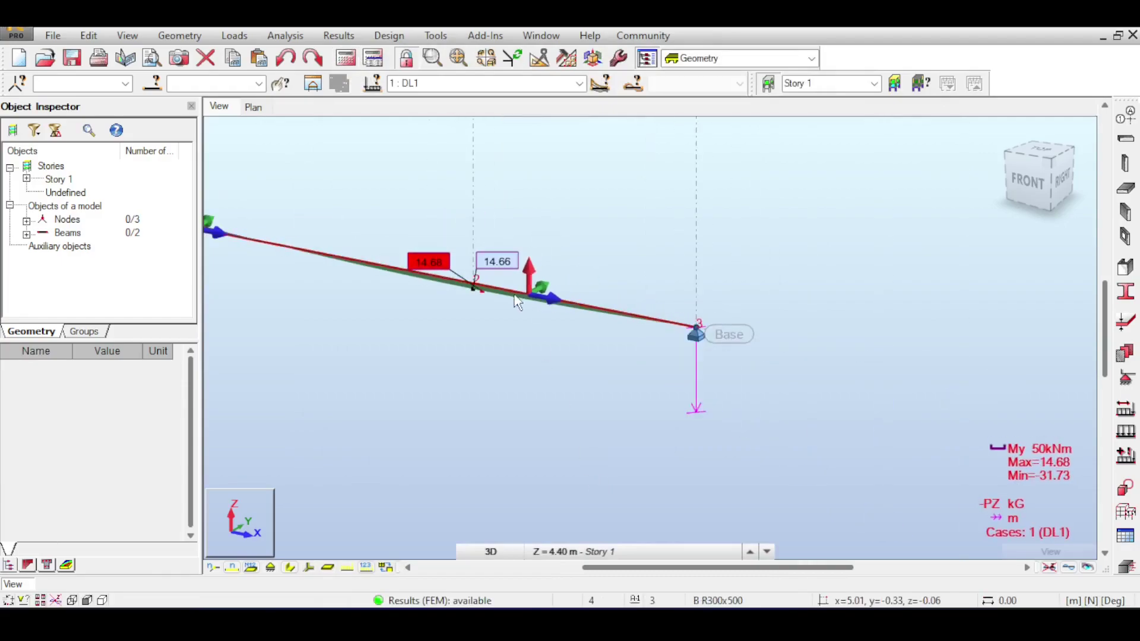
{"action": "scroll", "coordinate": [606, 231], "scroll_direction": "down", "scroll_amount": 3}
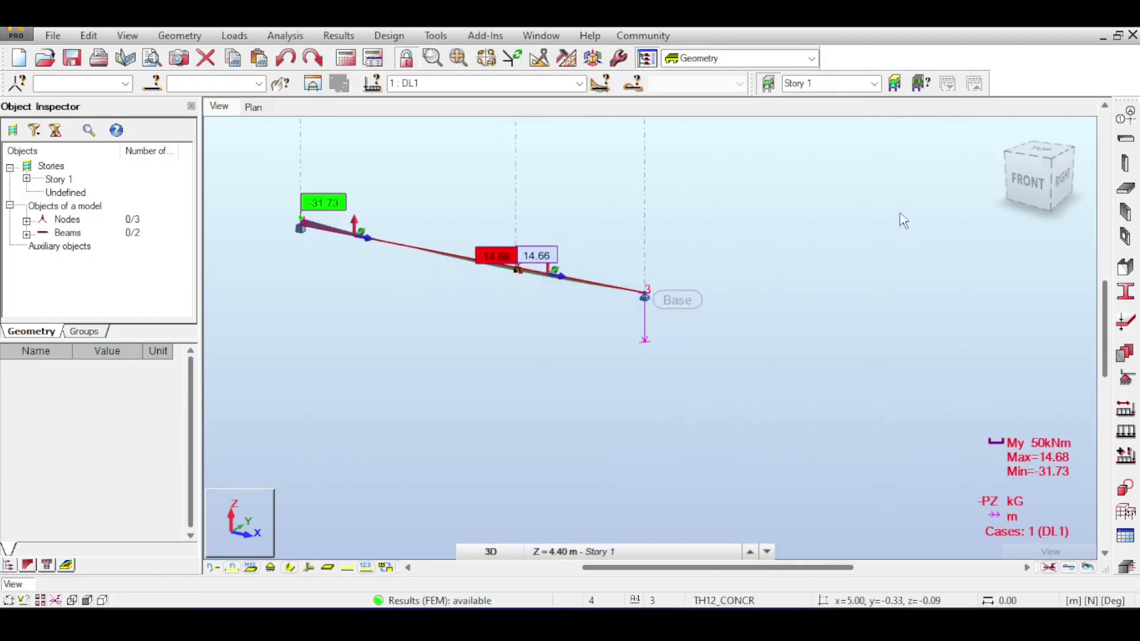
{"action": "left_click", "coordinate": [1034, 178]}
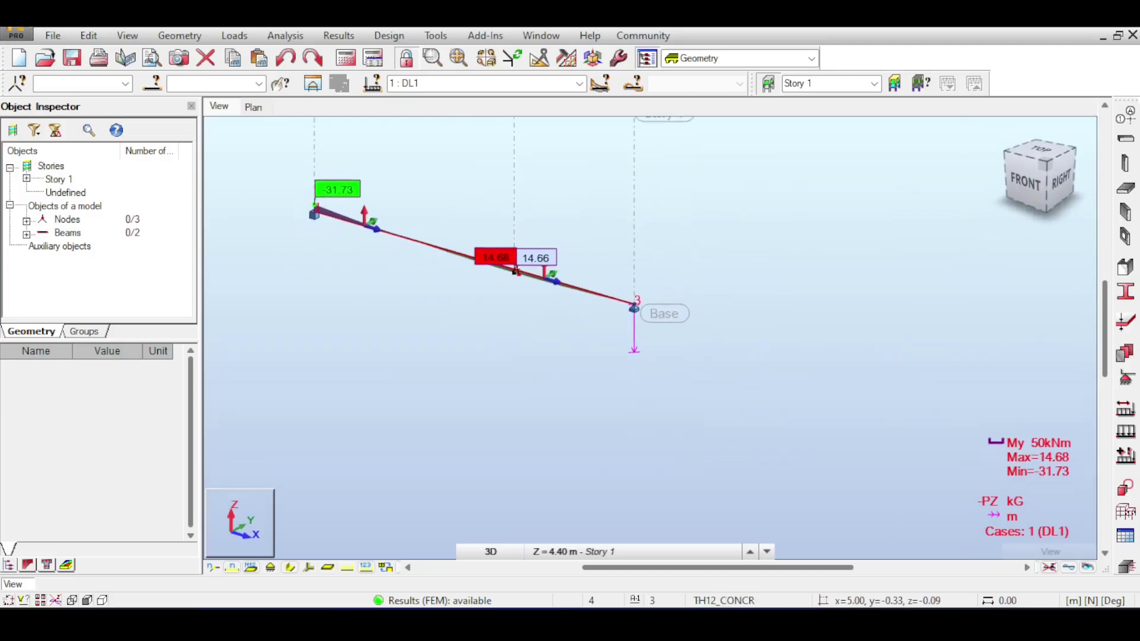
- Modify only the indicated load on the model, confirming the load change
{"action": "right_click", "coordinate": [634, 343]}
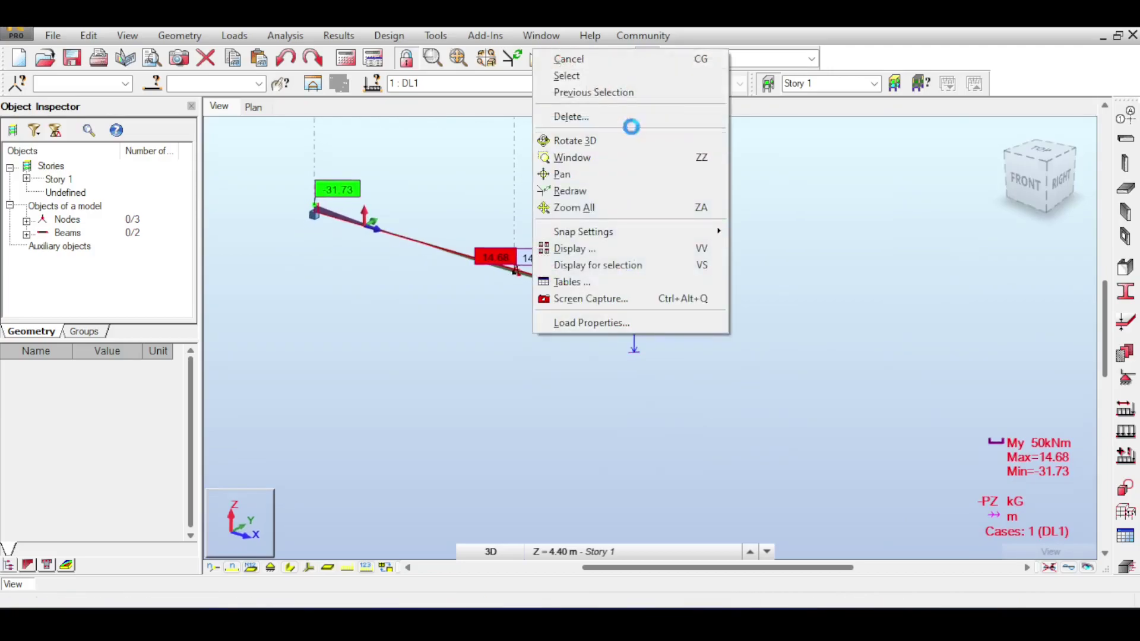
{"action": "left_click", "coordinate": [631, 119]}
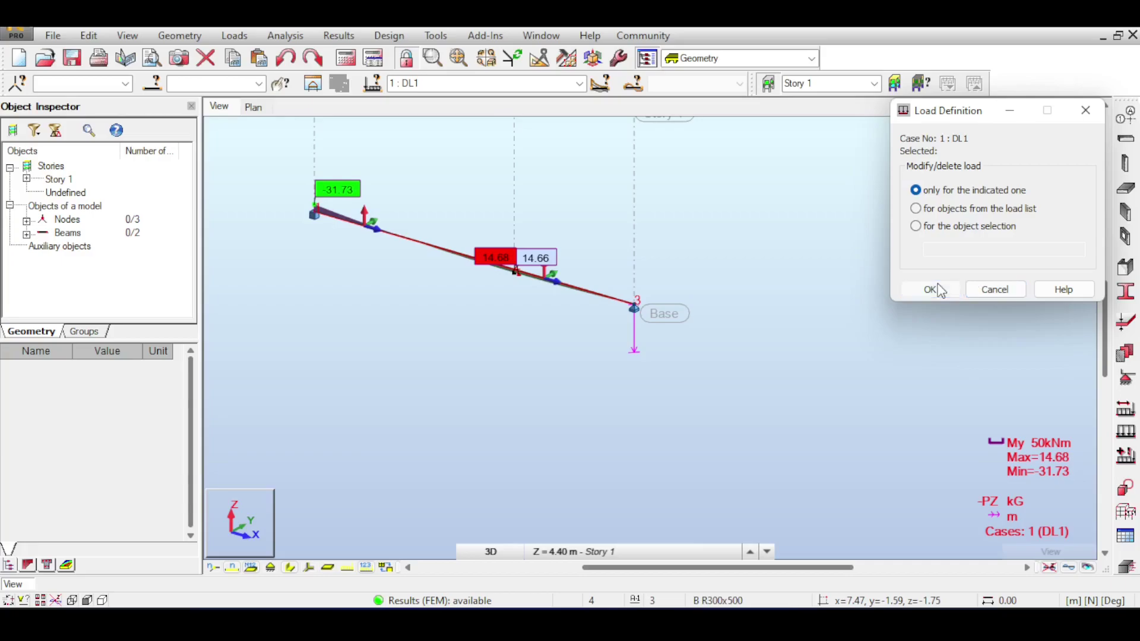
{"action": "left_click", "coordinate": [930, 289]}
{"action": "left_click", "coordinate": [625, 352]}
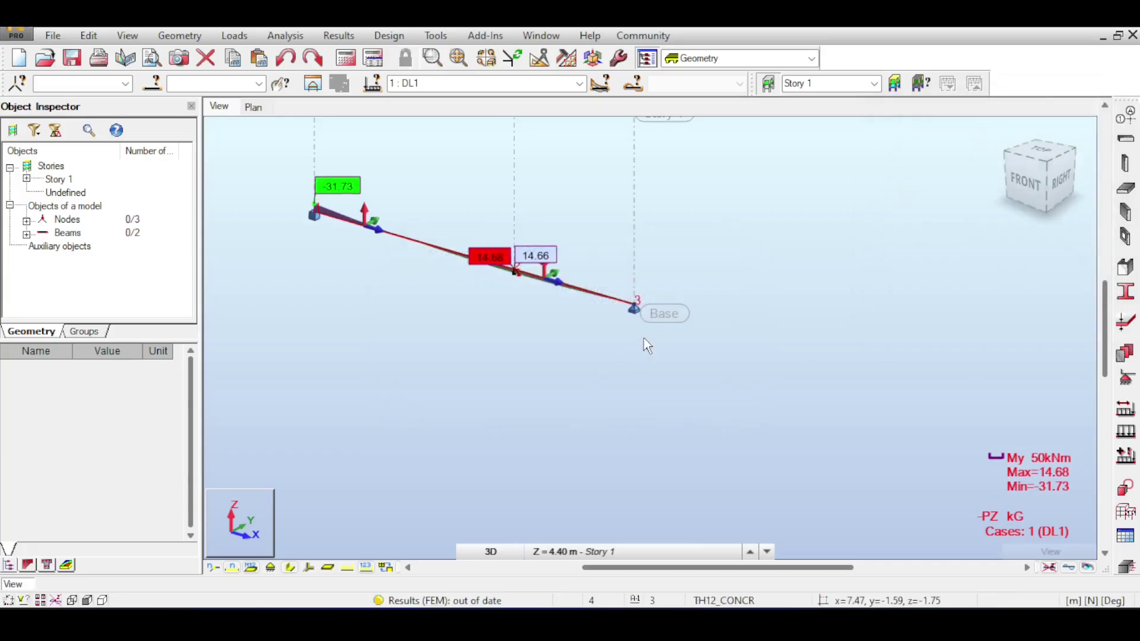
- In the DL1 load table, delete the imposed displacement row
{"action": "left_click", "coordinate": [234, 35]}
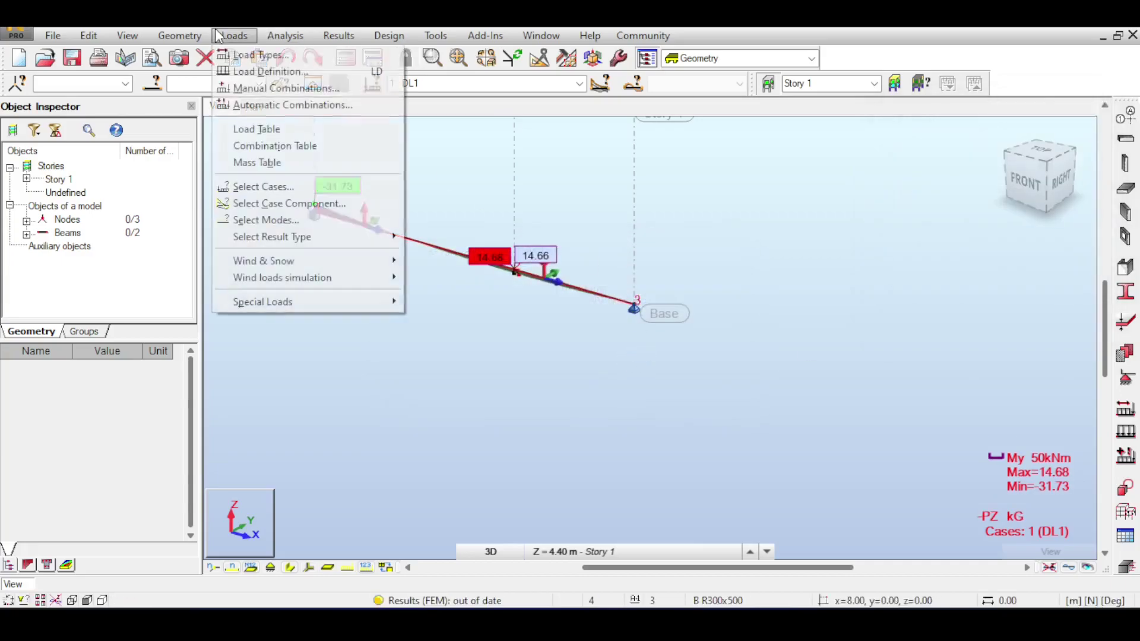
{"action": "left_click", "coordinate": [272, 127]}
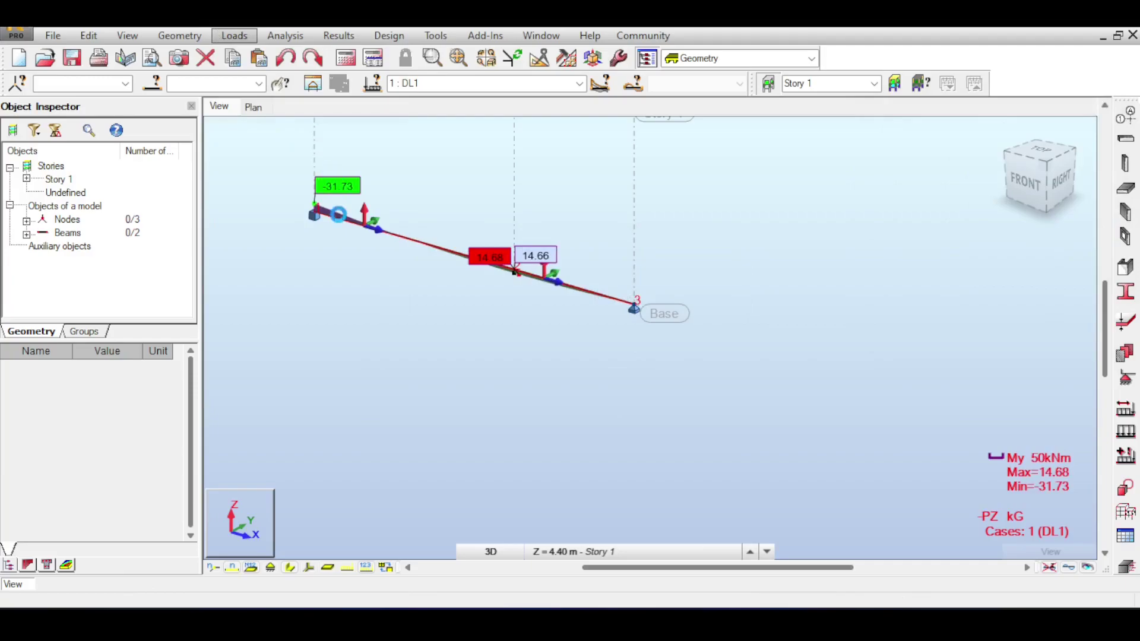
{"action": "left_click", "coordinate": [216, 145]}
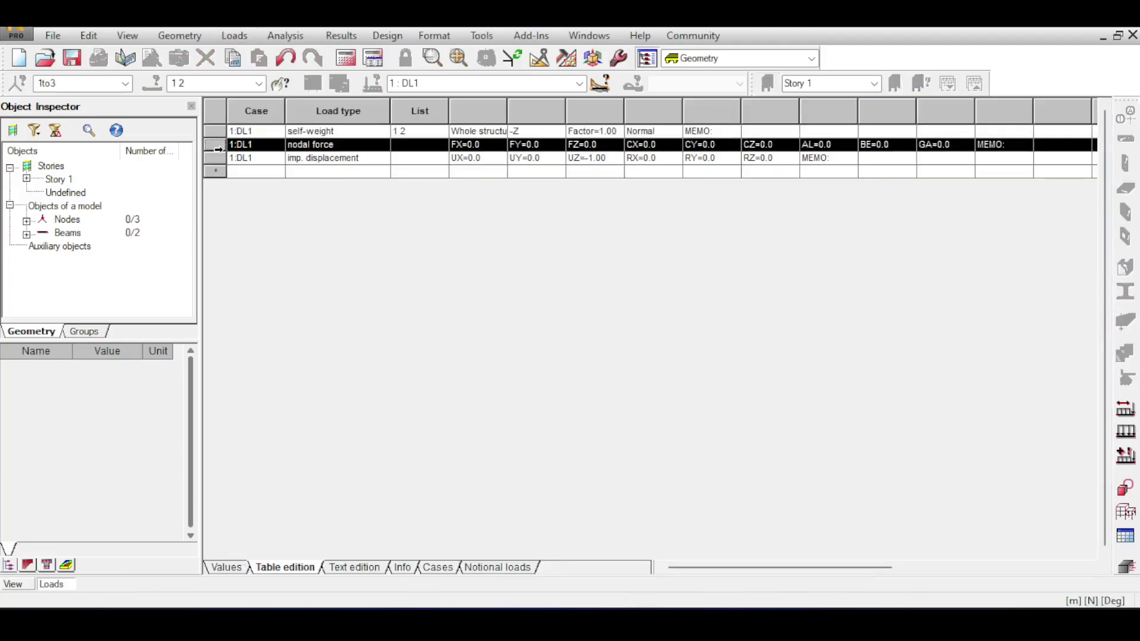
{"action": "left_click", "coordinate": [215, 157], "text": "shift"}
{"action": "left_click_drag", "start_coordinate": [399, 144], "coordinate": [390, 165]}
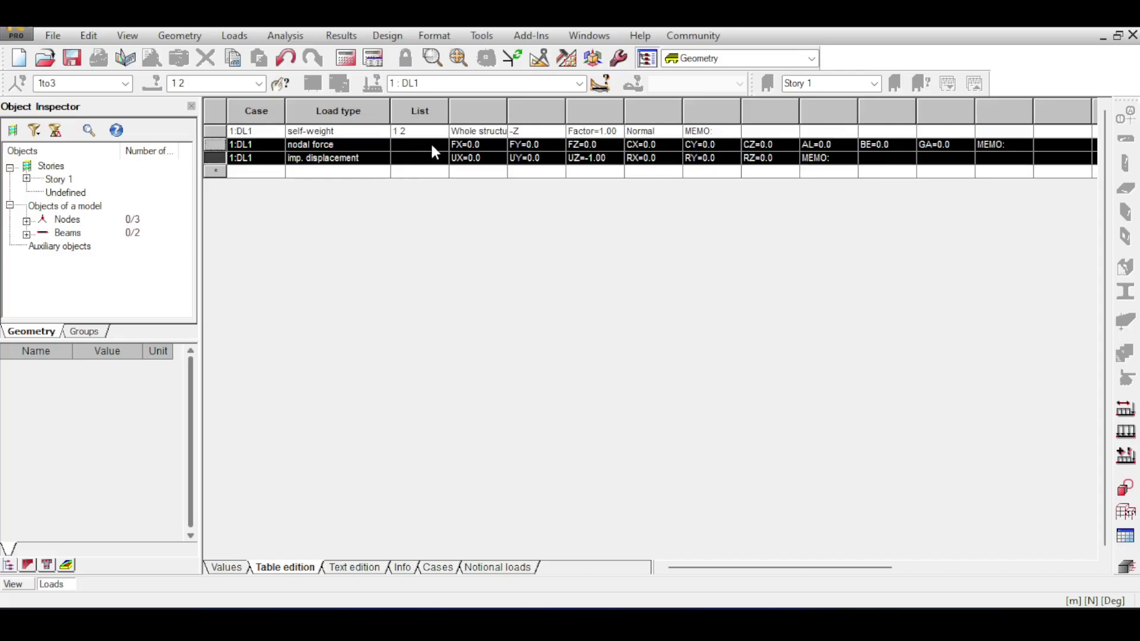
{"action": "left_click", "coordinate": [424, 158]}
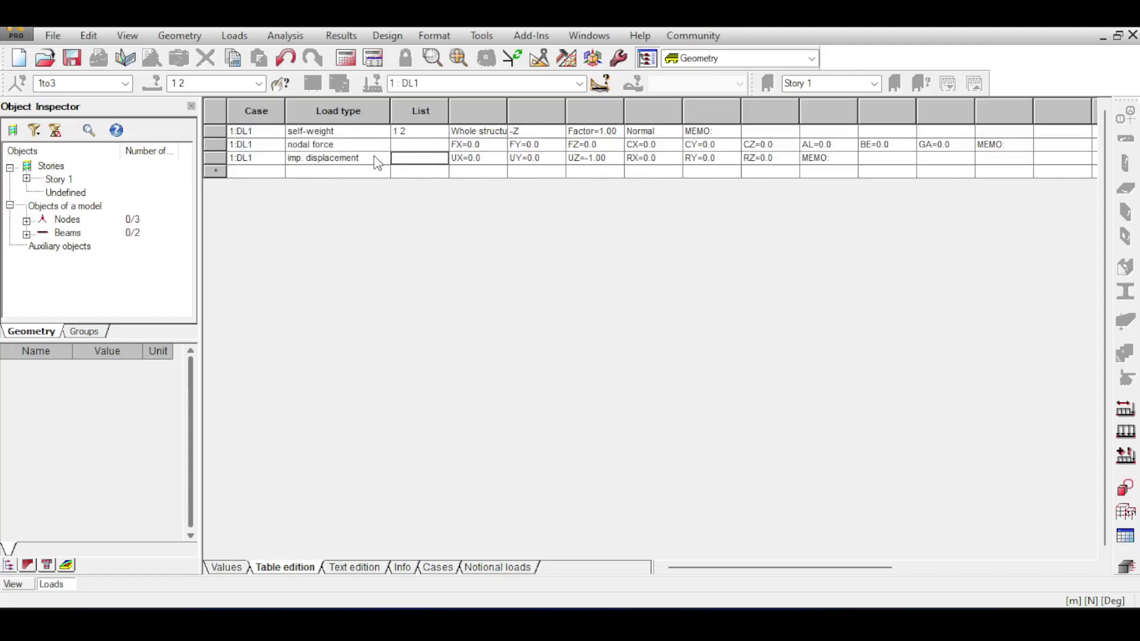
{"action": "left_click", "coordinate": [220, 155]}
{"action": "key", "text": "Delete"}
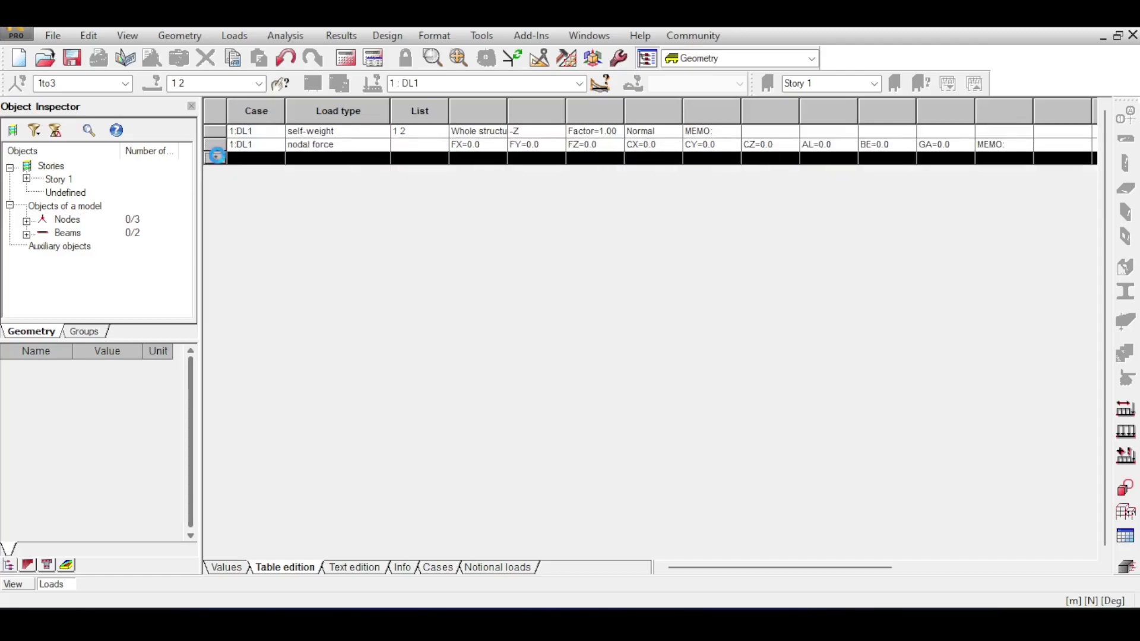
- Set the nodal force row's List cell to node 3 and check it on the 3-D model
{"action": "left_click", "coordinate": [426, 145]}
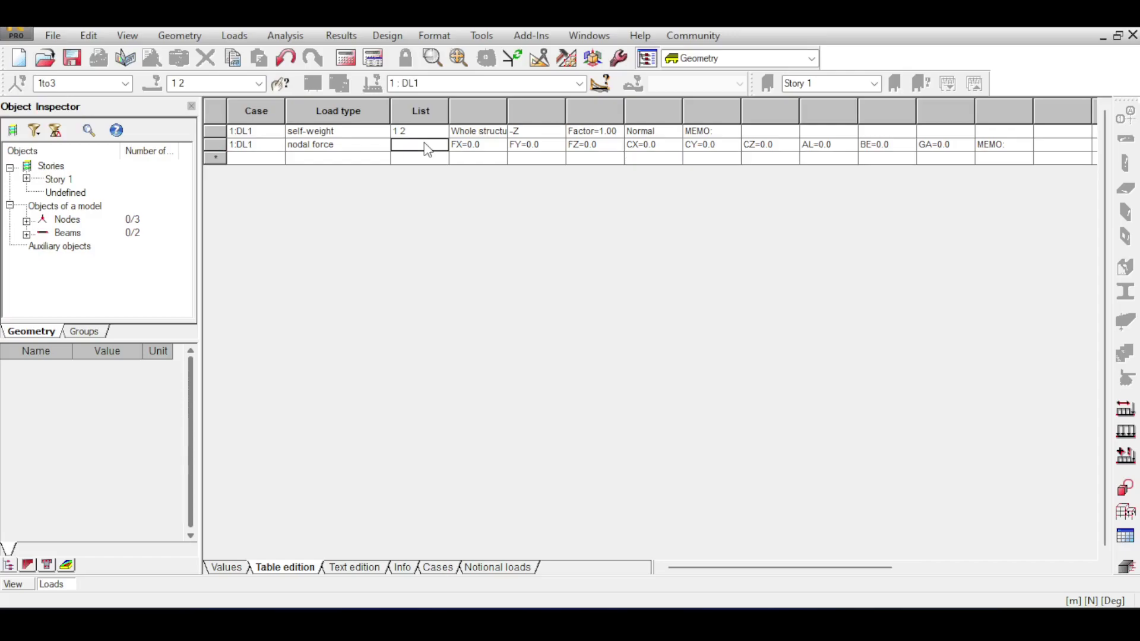
{"action": "left_click", "coordinate": [21, 585]}
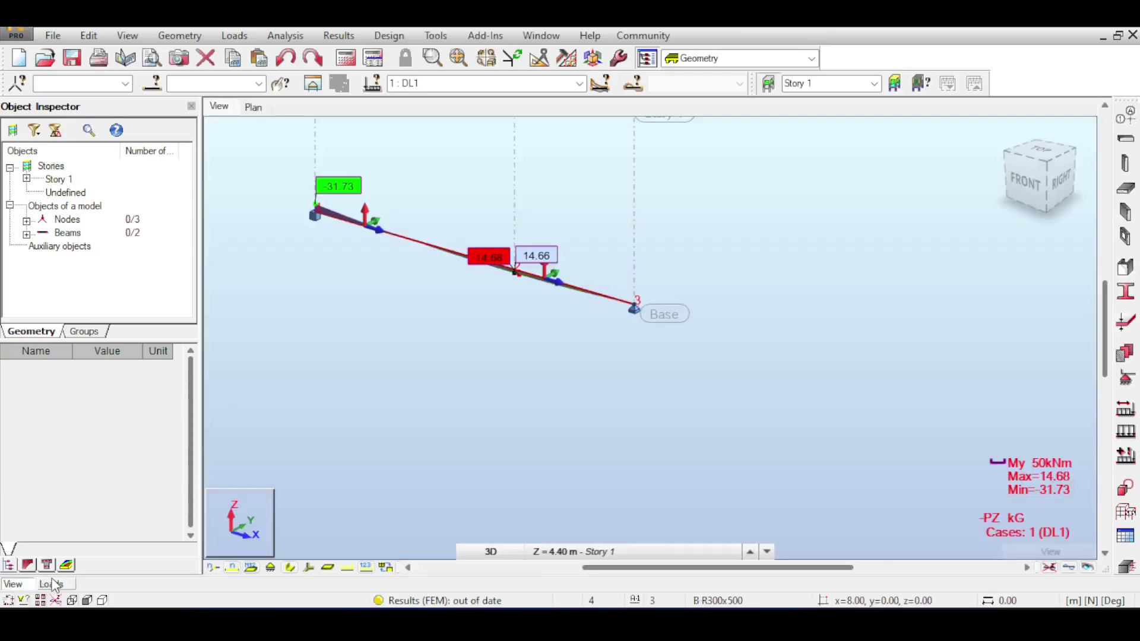
{"action": "left_click", "coordinate": [52, 585]}
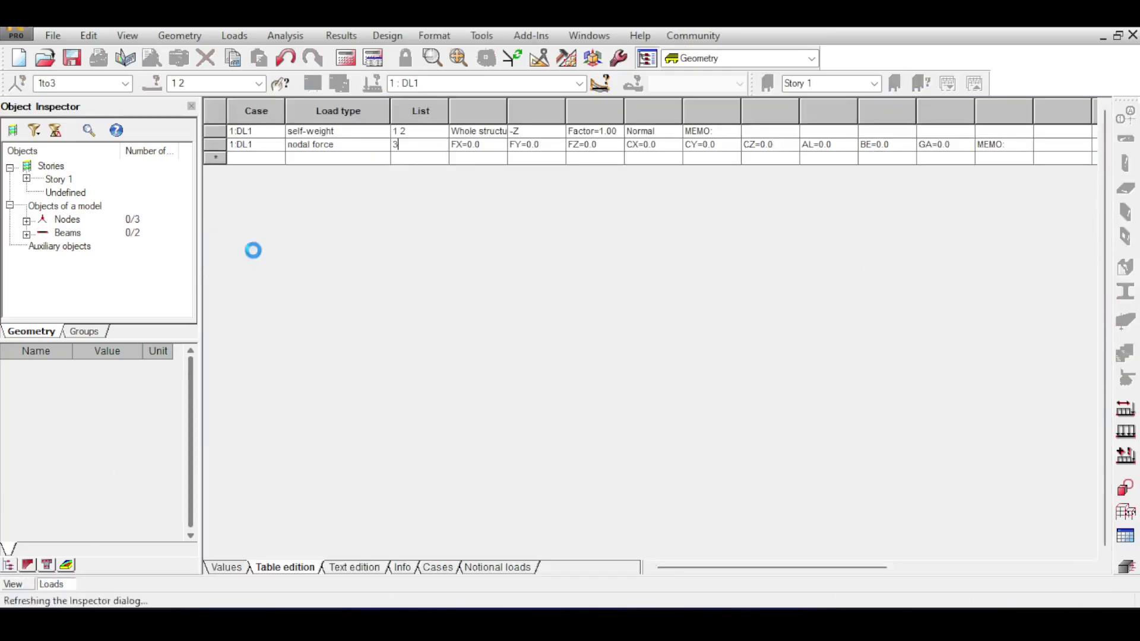
{"action": "left_click", "coordinate": [13, 584]}
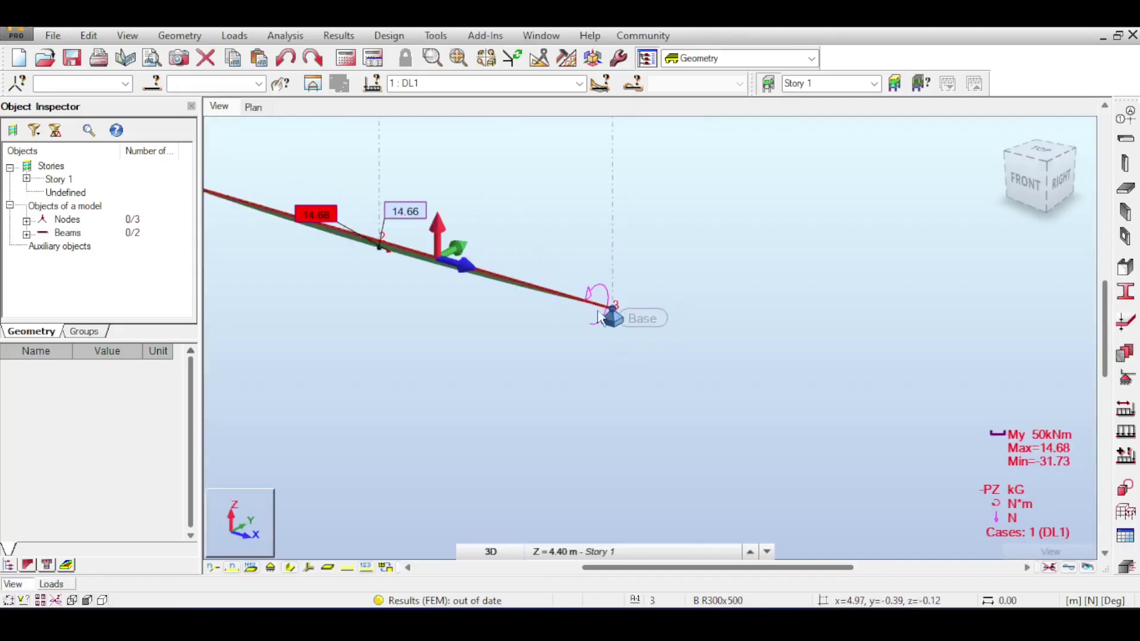
{"action": "left_click", "coordinate": [66, 584]}
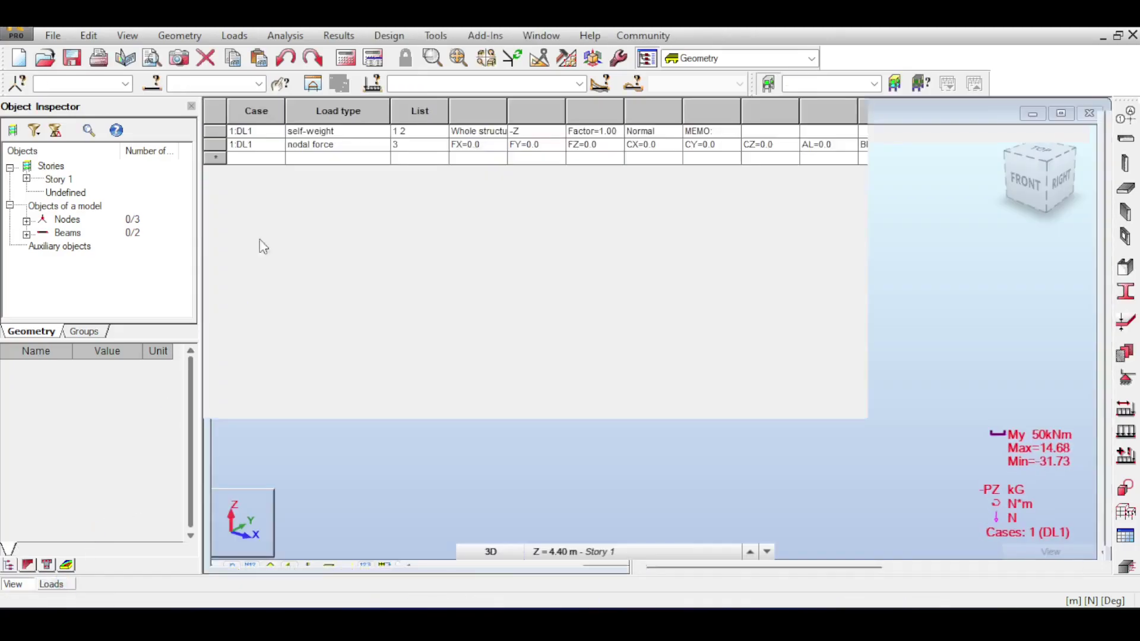
{"action": "left_click", "coordinate": [212, 144]}
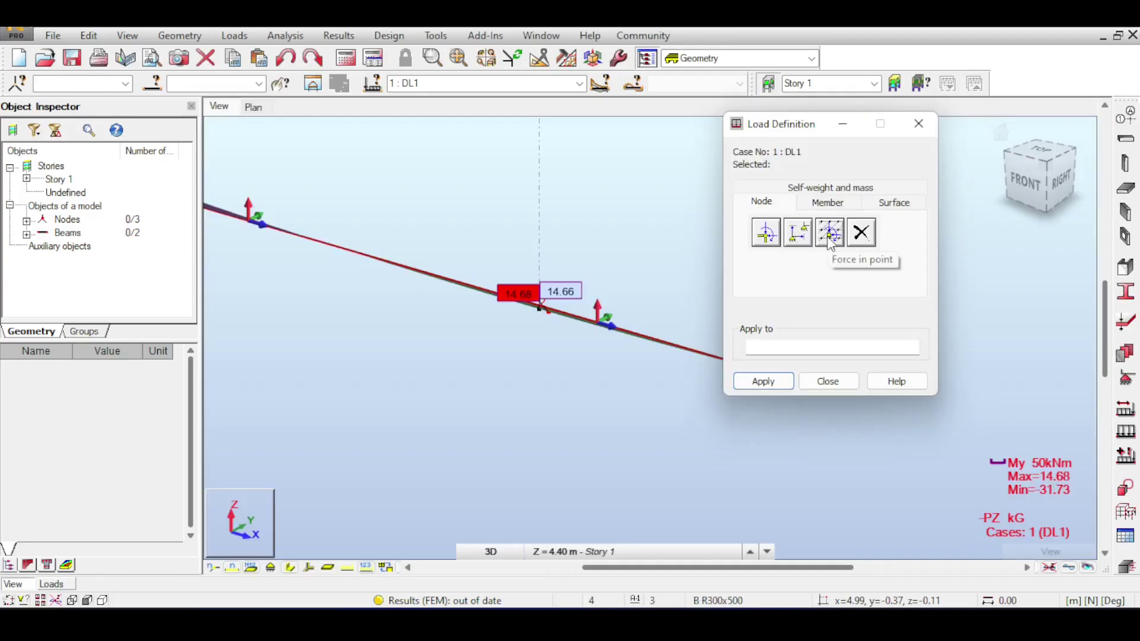
- Browse the Force in Point node load and the member load types, then close Load Definition
{"action": "left_click", "coordinate": [830, 239]}
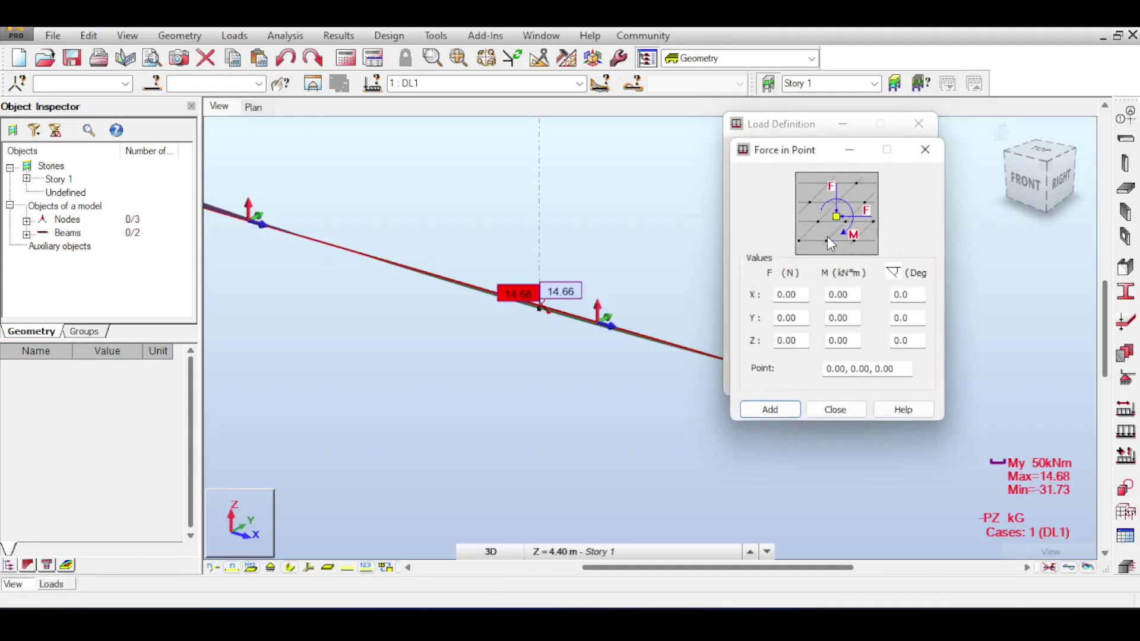
{"action": "key", "text": "Escape"}
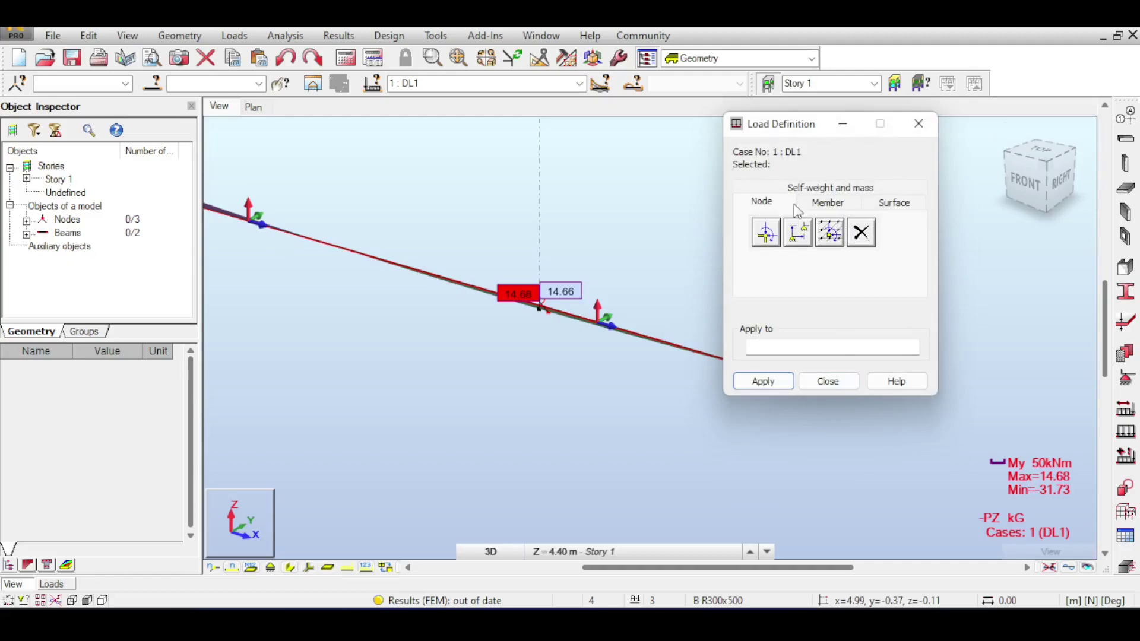
{"action": "left_click", "coordinate": [848, 204]}
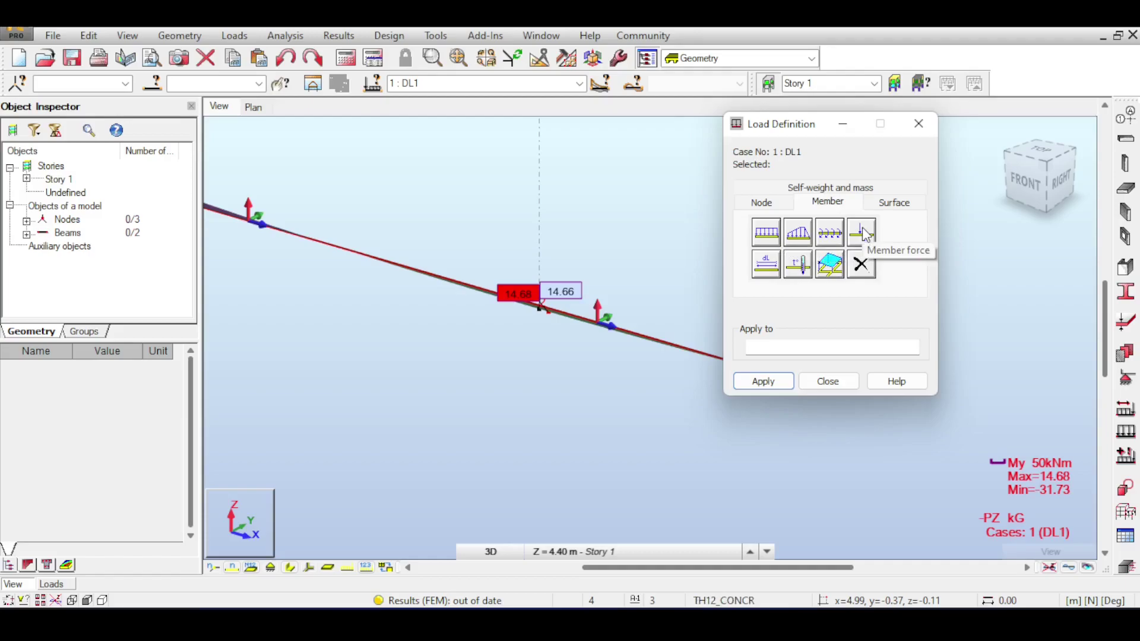
{"action": "left_click", "coordinate": [918, 124]}
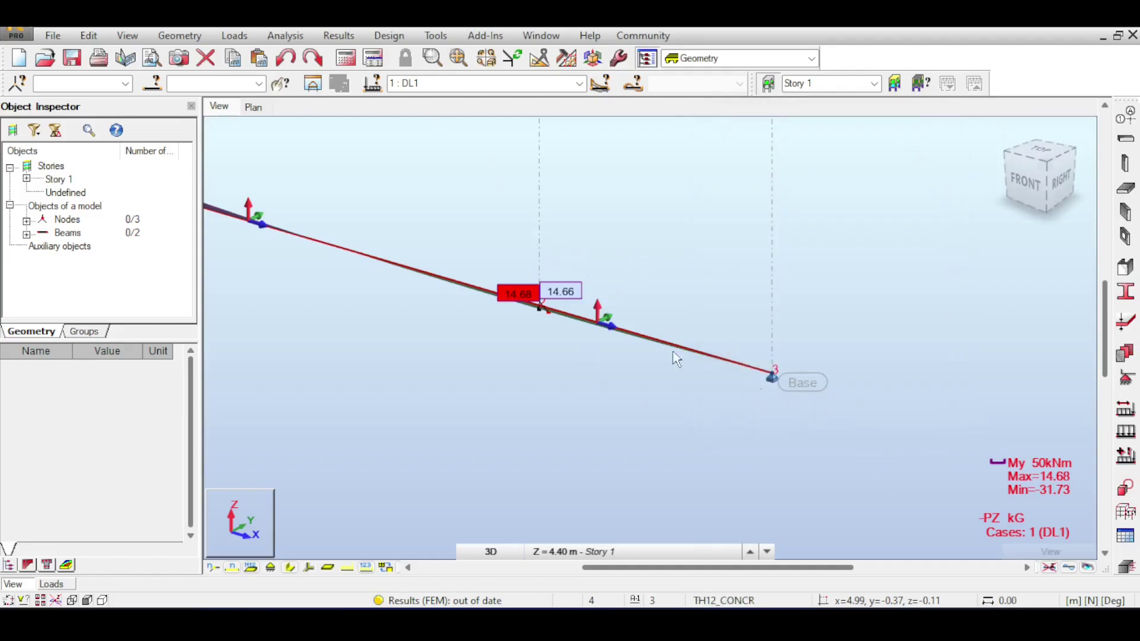
- Review the empty DL1 load table and close it to return to the 3-D view
{"action": "left_click", "coordinate": [238, 37]}
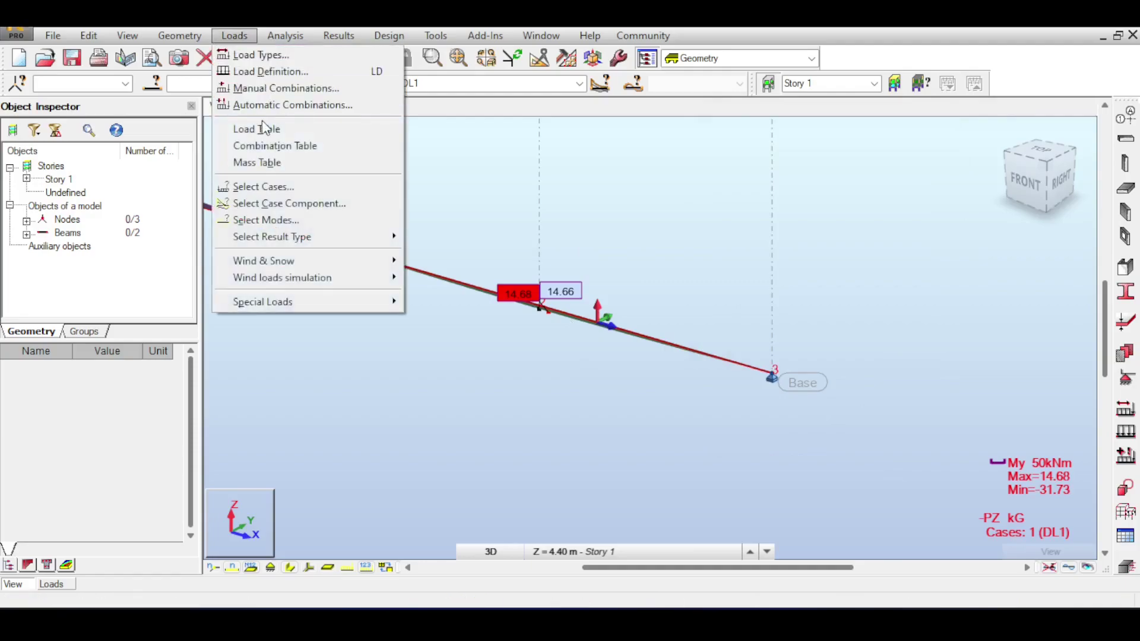
{"action": "left_click", "coordinate": [264, 128]}
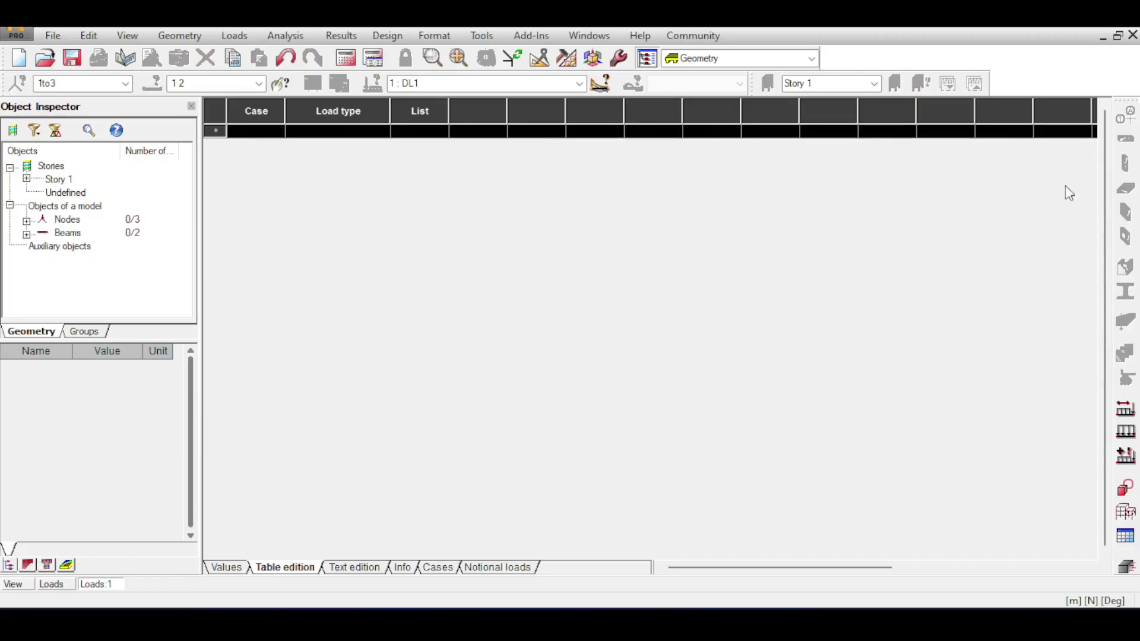
{"action": "left_click", "coordinate": [1132, 35]}
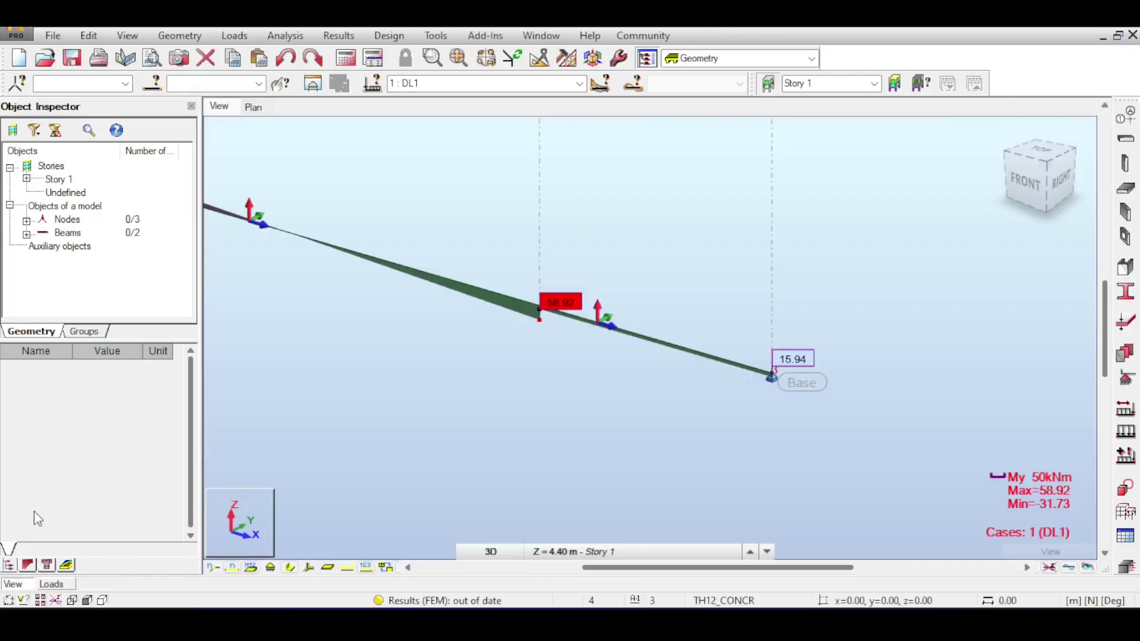
{"action": "left_click", "coordinate": [1132, 35]}
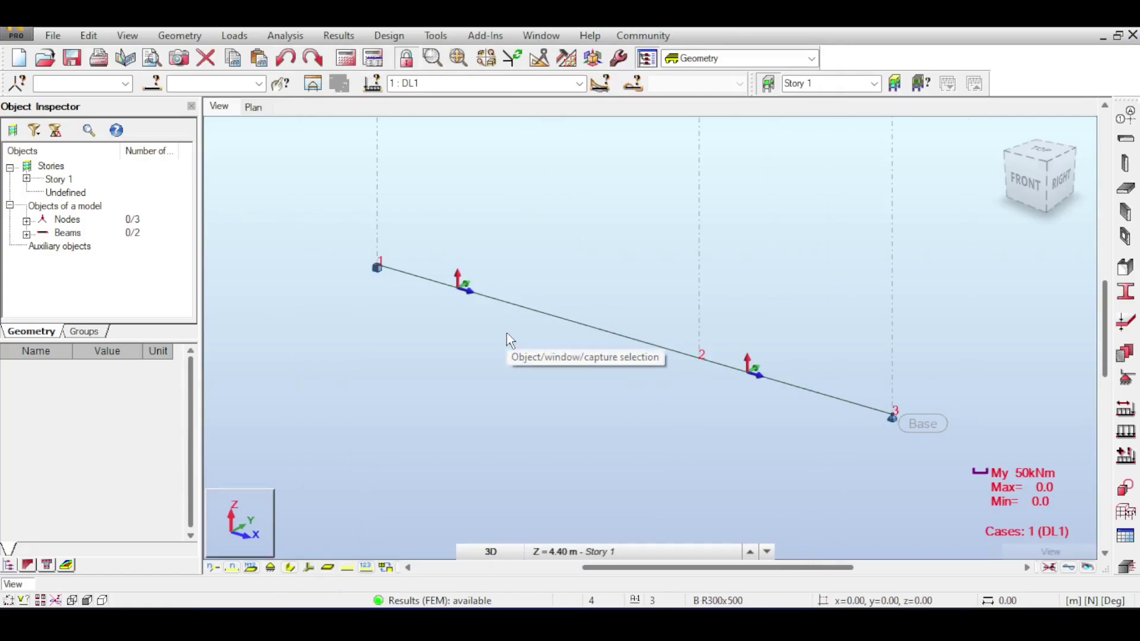
- Window-select beam 2 and node 3 and delete them, confirming the deletion
{"action": "middle_click_drag", "start_coordinate": [764, 305], "coordinate": [674, 237]}
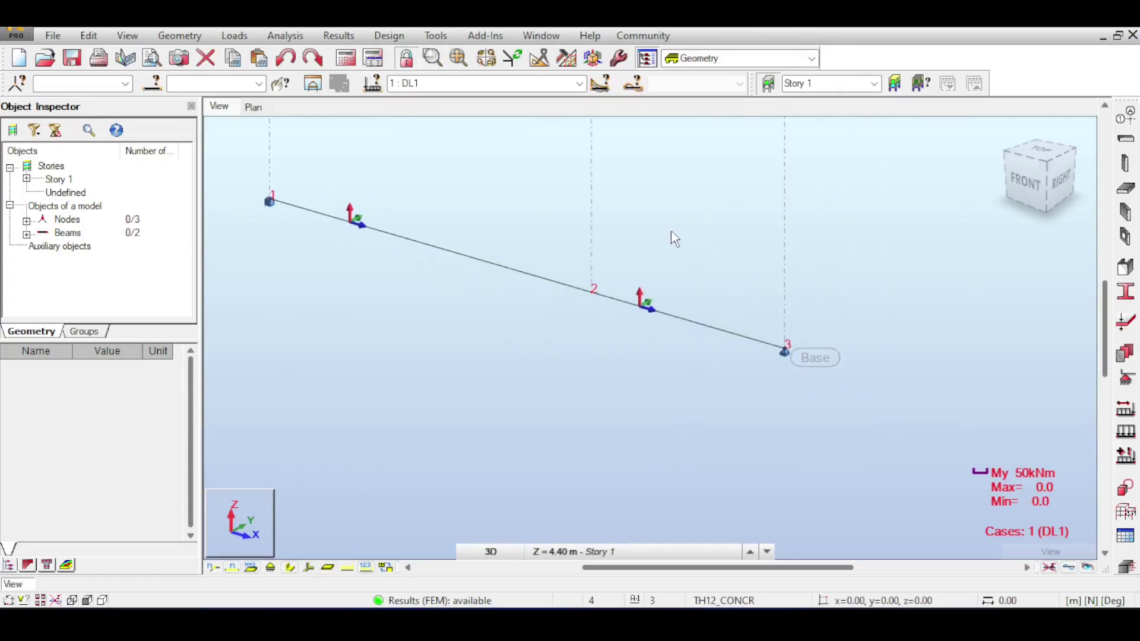
{"action": "scroll", "coordinate": [671, 237], "scroll_direction": "down", "scroll_amount": 2}
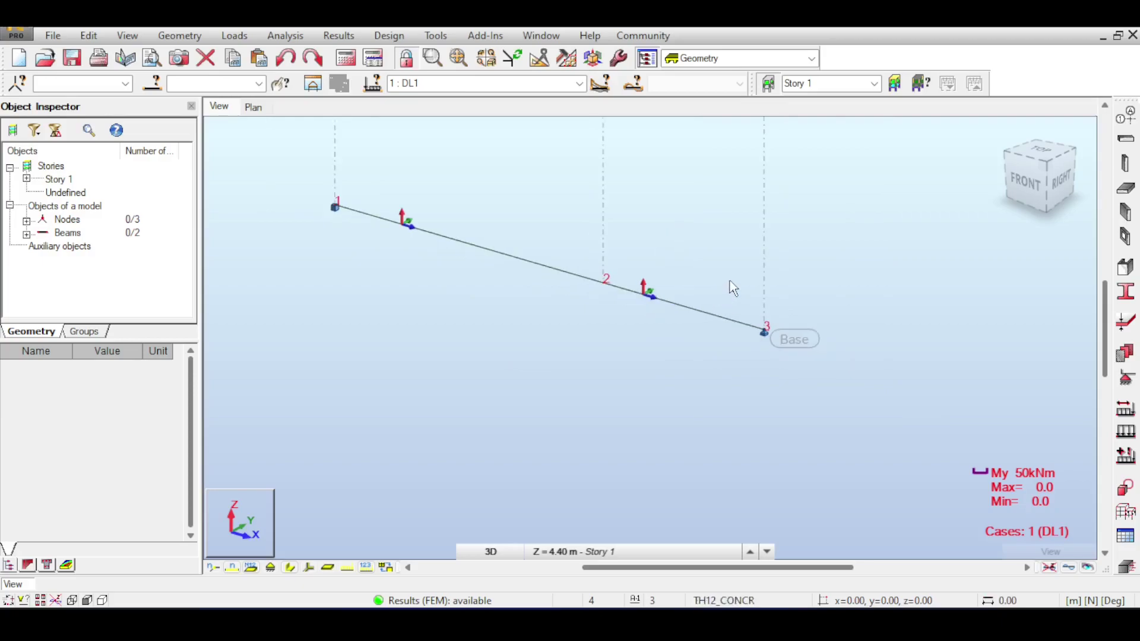
{"action": "middle_click_drag", "start_coordinate": [734, 291], "coordinate": [712, 325]}
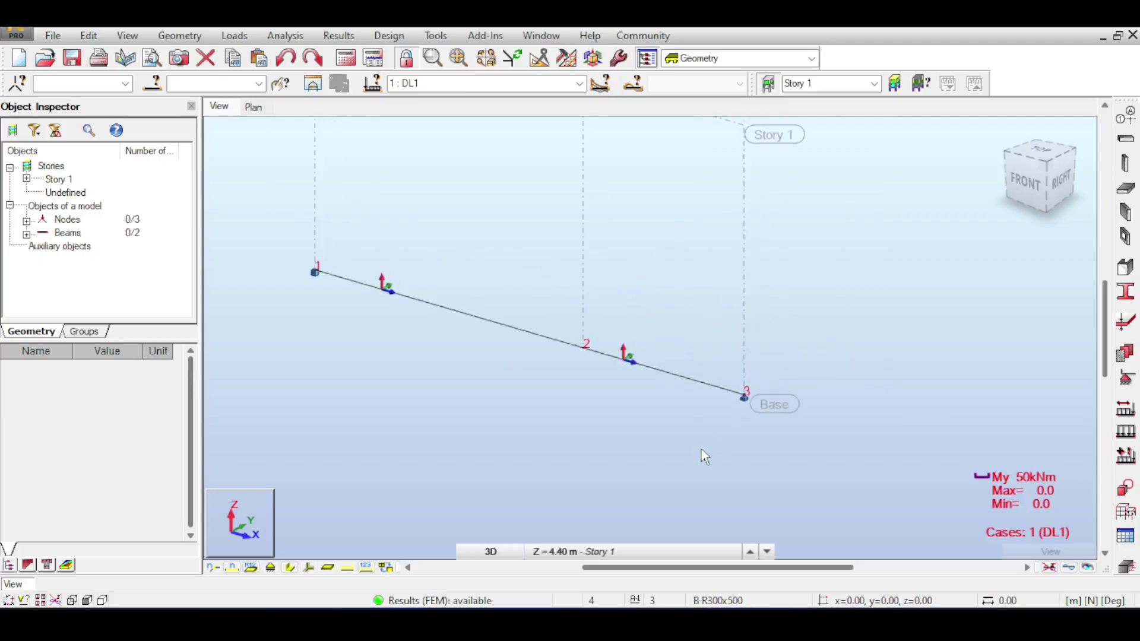
{"action": "middle_click_drag", "start_coordinate": [753, 338], "coordinate": [702, 287]}
{"action": "left_click_drag", "start_coordinate": [661, 399], "coordinate": [656, 423]}
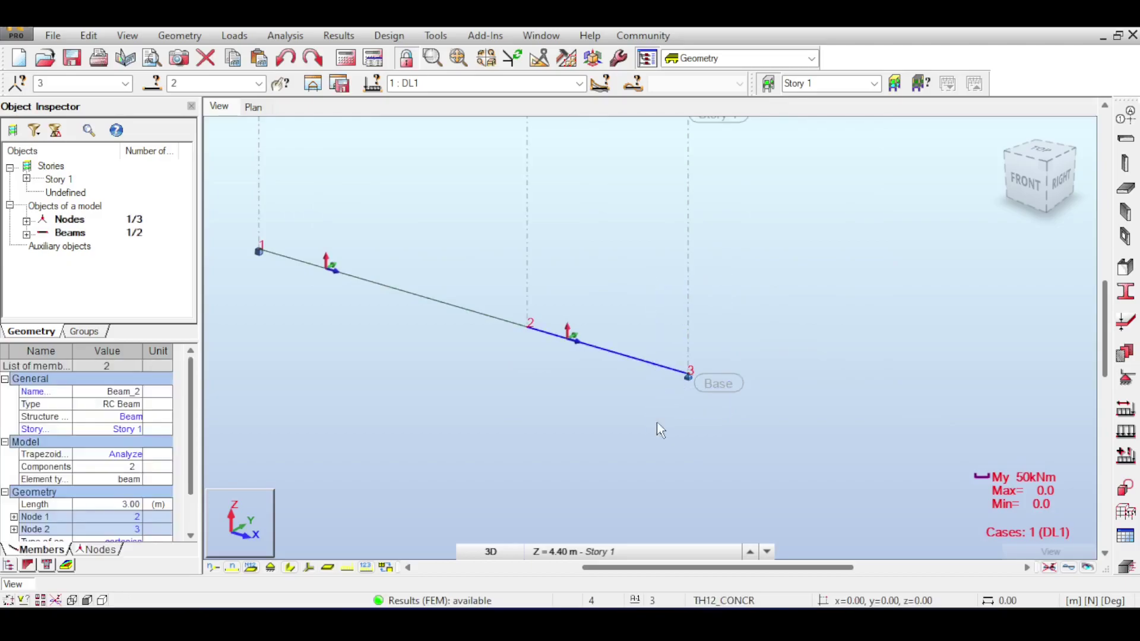
{"action": "key", "text": "Delete"}
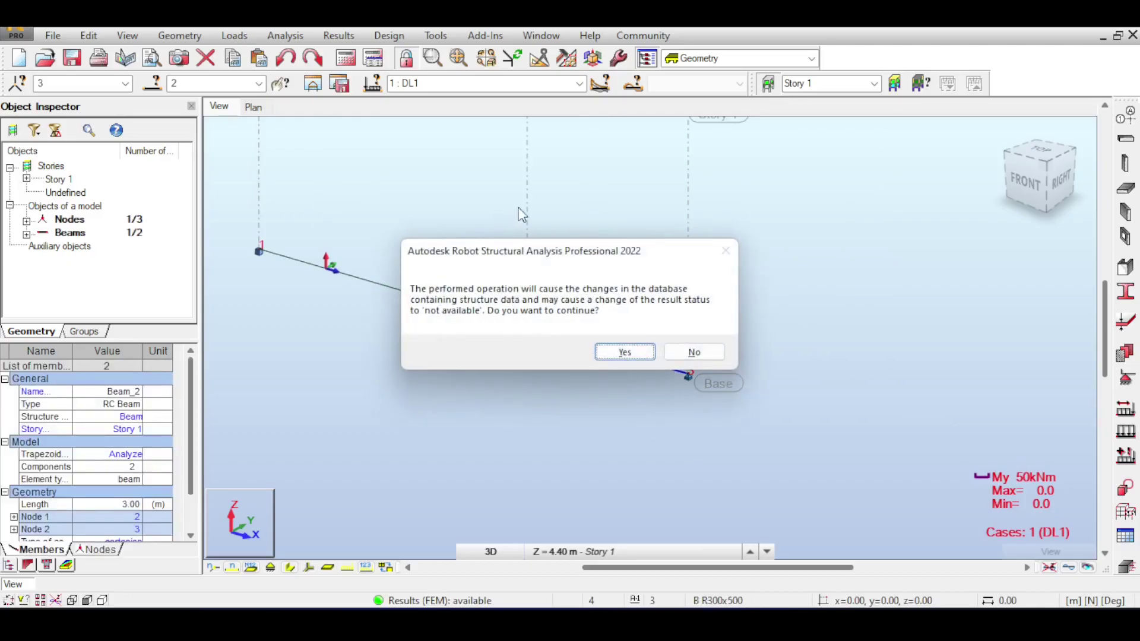
{"action": "left_click", "coordinate": [624, 352]}
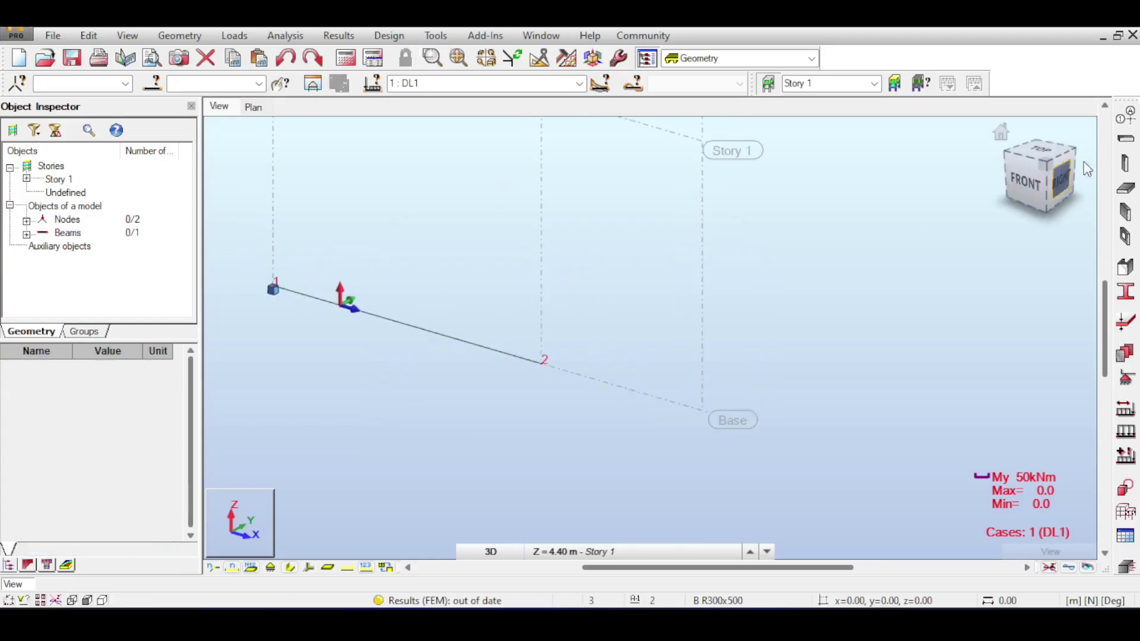
- Draw a non-horizontal beam from node 2 to the Story 1 point at 8.00, 0.00, 4.40
{"action": "left_click", "coordinate": [1126, 139]}
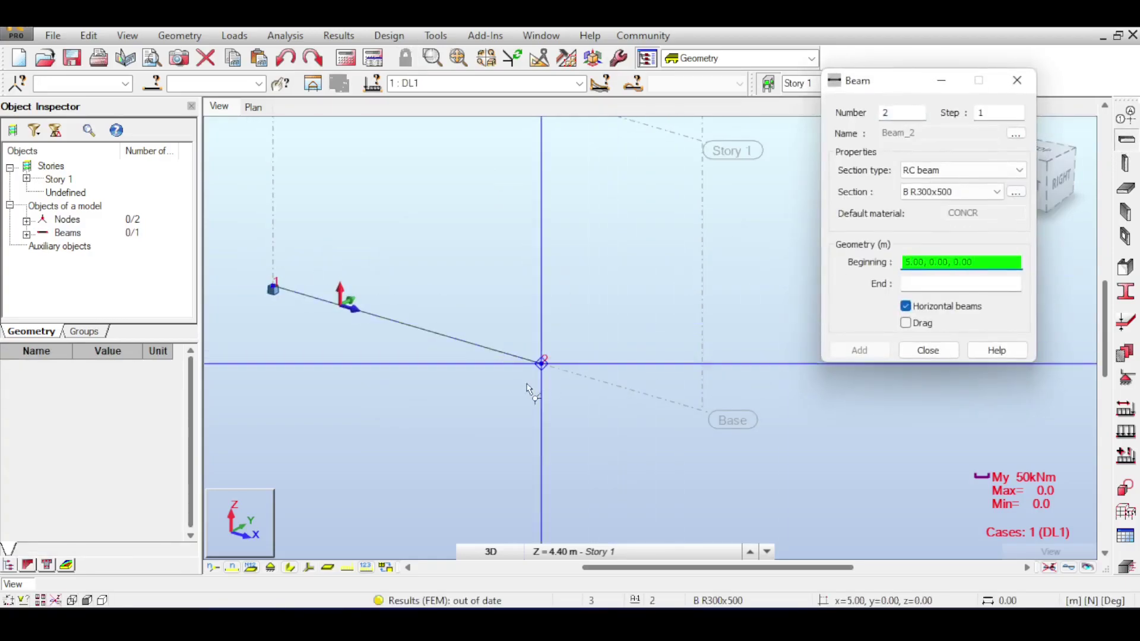
{"action": "left_click", "coordinate": [537, 367]}
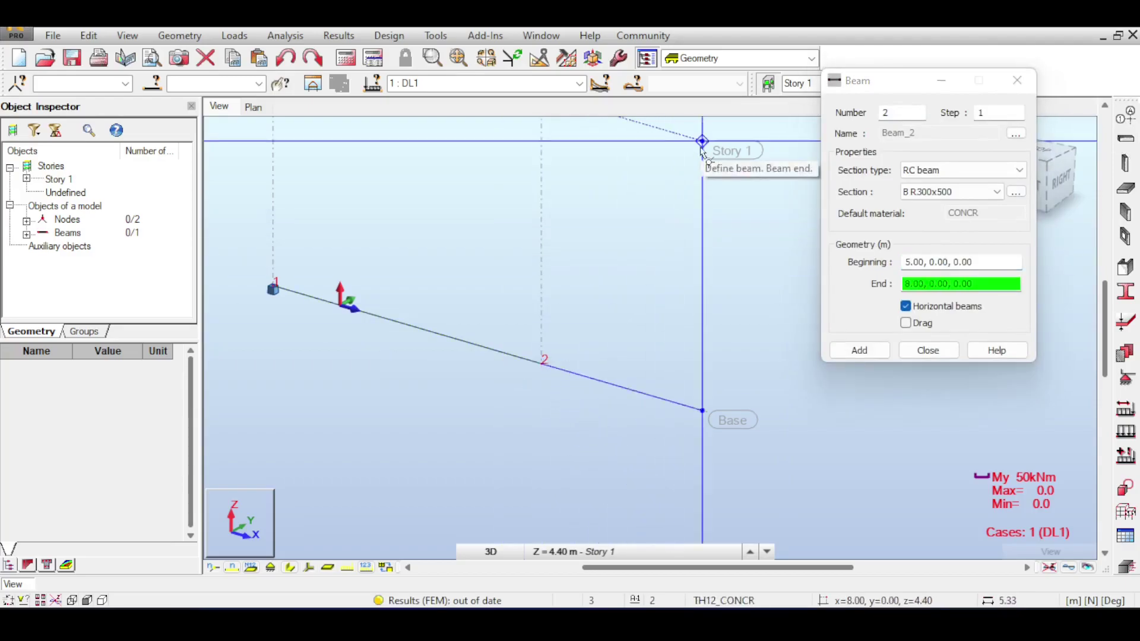
{"action": "left_click", "coordinate": [906, 306]}
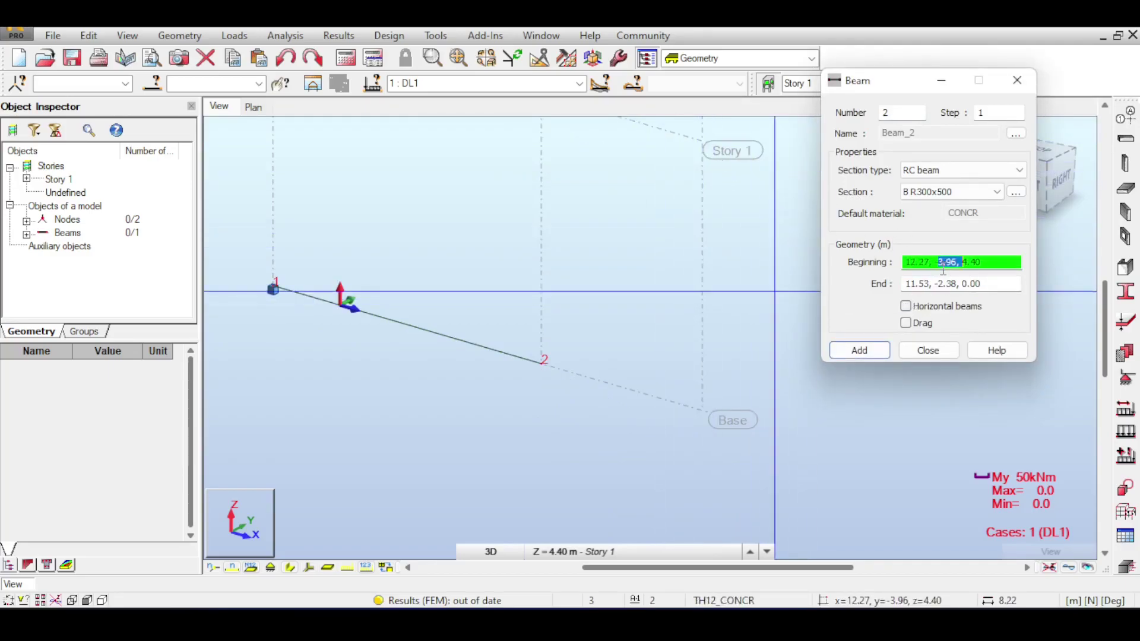
{"action": "left_click", "coordinate": [562, 356]}
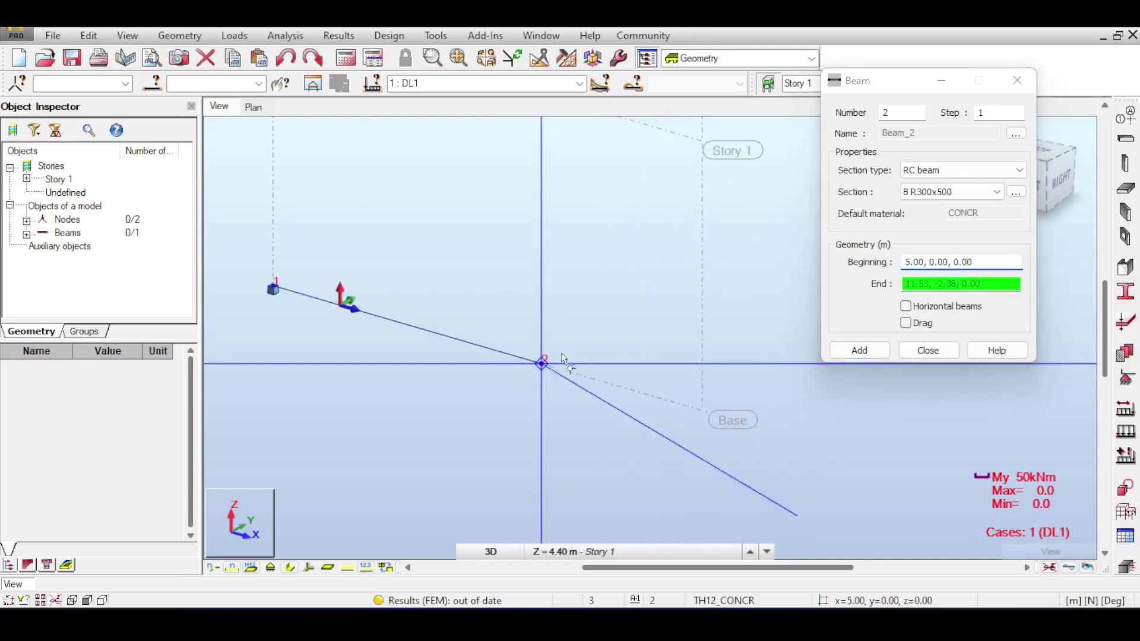
{"action": "left_click", "coordinate": [704, 138]}
{"action": "middle_click_drag", "start_coordinate": [722, 303], "coordinate": [829, 340]}
{"action": "left_click", "coordinate": [928, 350]}
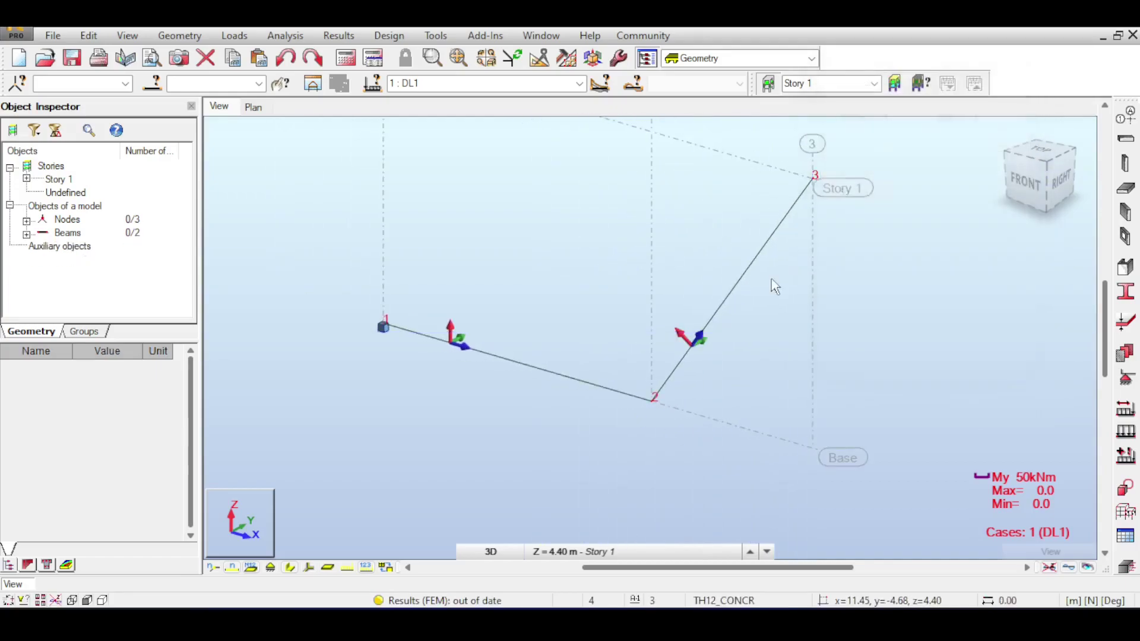
{"action": "left_click", "coordinate": [1014, 172]}
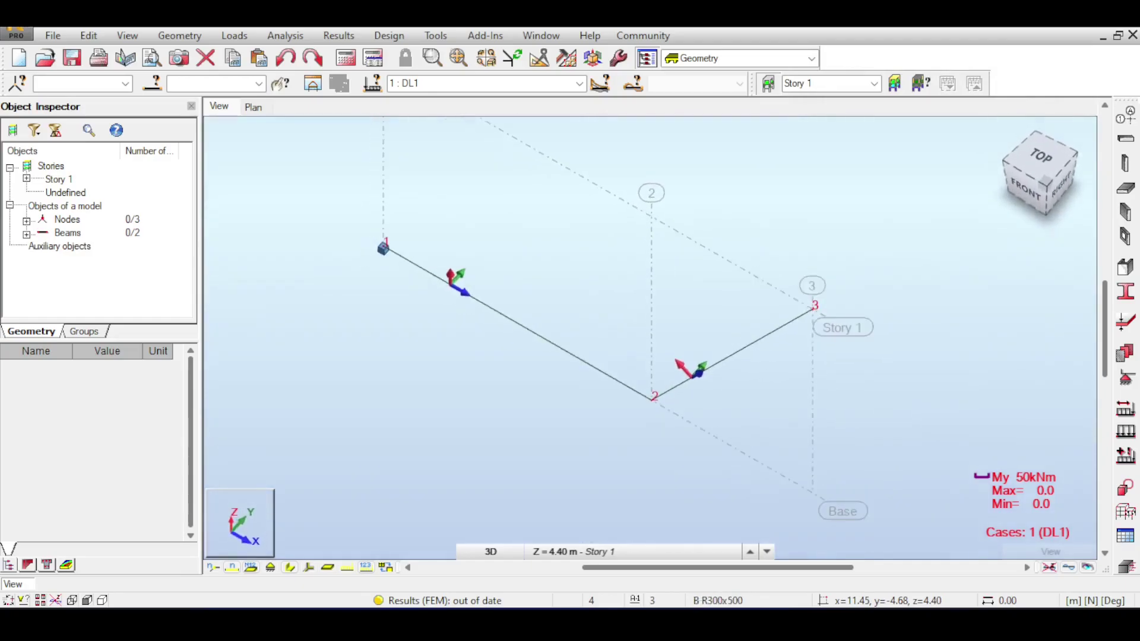
- Switch to the FRONT view and zoom and pan until grid lines 1–3 and nodes 1–3 fit
{"action": "middle_click_drag", "start_coordinate": [822, 379], "coordinate": [705, 323]}
{"action": "scroll", "coordinate": [630, 303], "scroll_direction": "up", "scroll_amount": 2}
{"action": "middle_click_drag", "start_coordinate": [575, 281], "coordinate": [424, 205]}
{"action": "scroll", "coordinate": [466, 279], "scroll_direction": "up", "scroll_amount": 2}
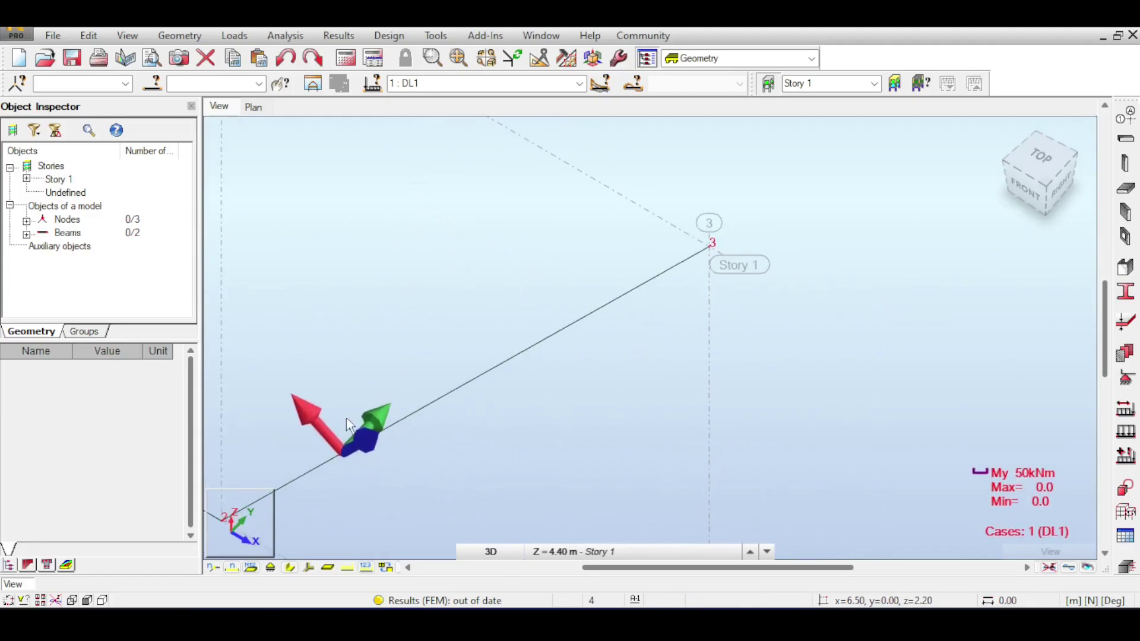
{"action": "middle_click_drag", "start_coordinate": [425, 310], "coordinate": [409, 308]}
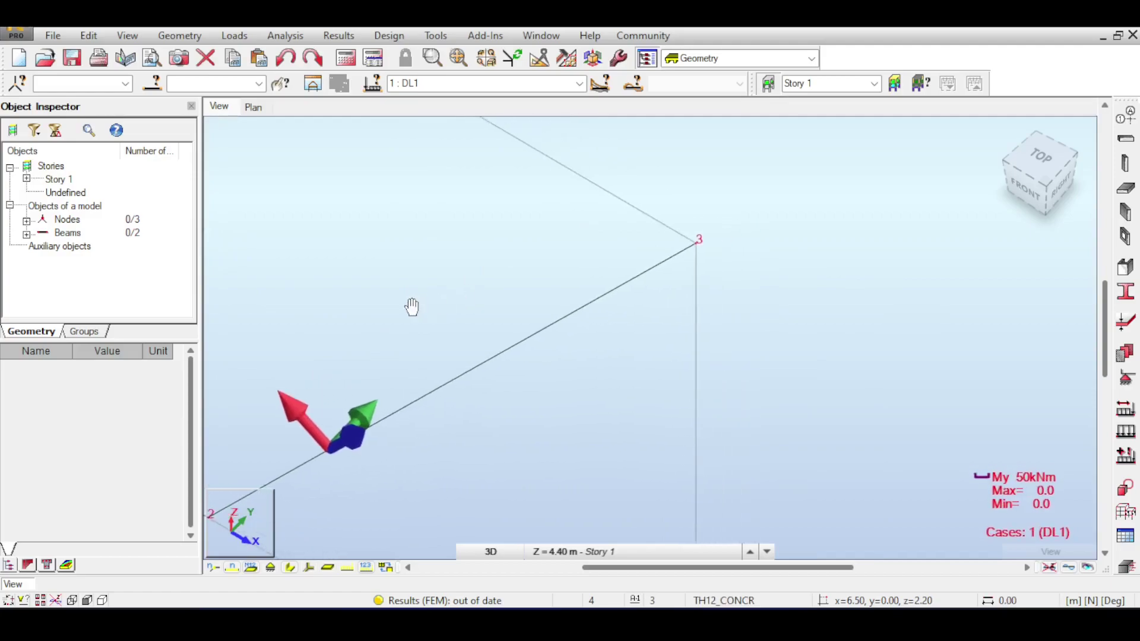
{"action": "left_click", "coordinate": [1027, 193]}
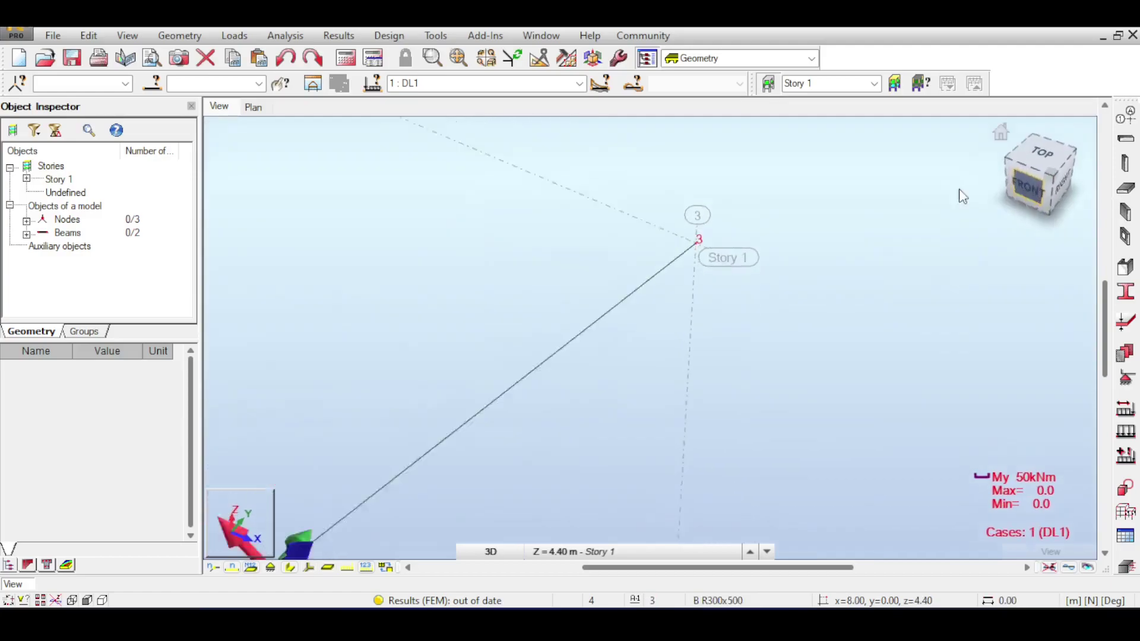
{"action": "scroll", "coordinate": [518, 341], "scroll_direction": "up", "scroll_amount": 2}
{"action": "middle_click_drag", "start_coordinate": [519, 341], "coordinate": [521, 214]}
{"action": "scroll", "coordinate": [520, 214], "scroll_direction": "up", "scroll_amount": 2}
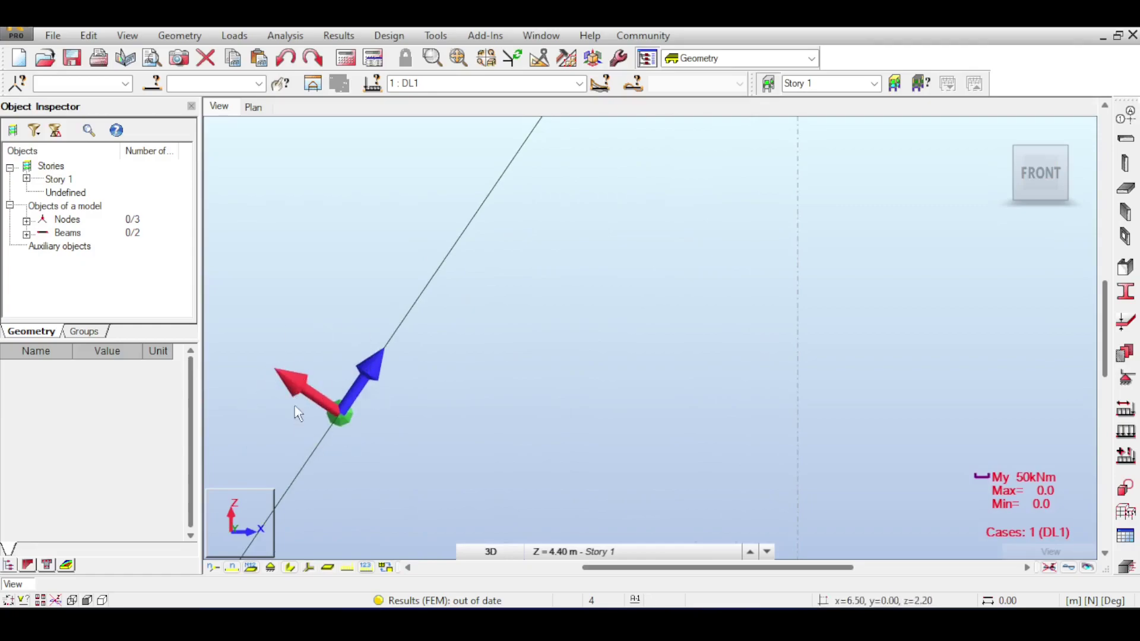
{"action": "scroll", "coordinate": [432, 467], "scroll_direction": "down", "scroll_amount": 2}
{"action": "scroll", "coordinate": [433, 467], "scroll_direction": "down", "scroll_amount": 2}
{"action": "middle_click_drag", "start_coordinate": [425, 433], "coordinate": [449, 374]}
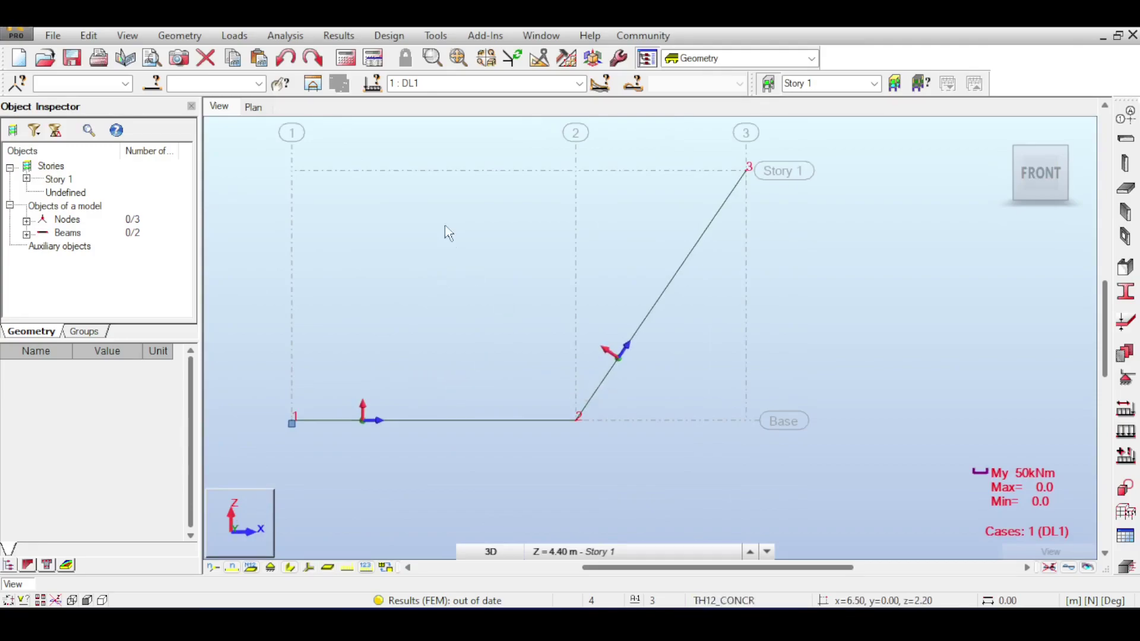
- Turn on the My moment diagram for members, reading 0.0, and close the Diagrams settings
{"action": "left_click", "coordinate": [333, 34]}
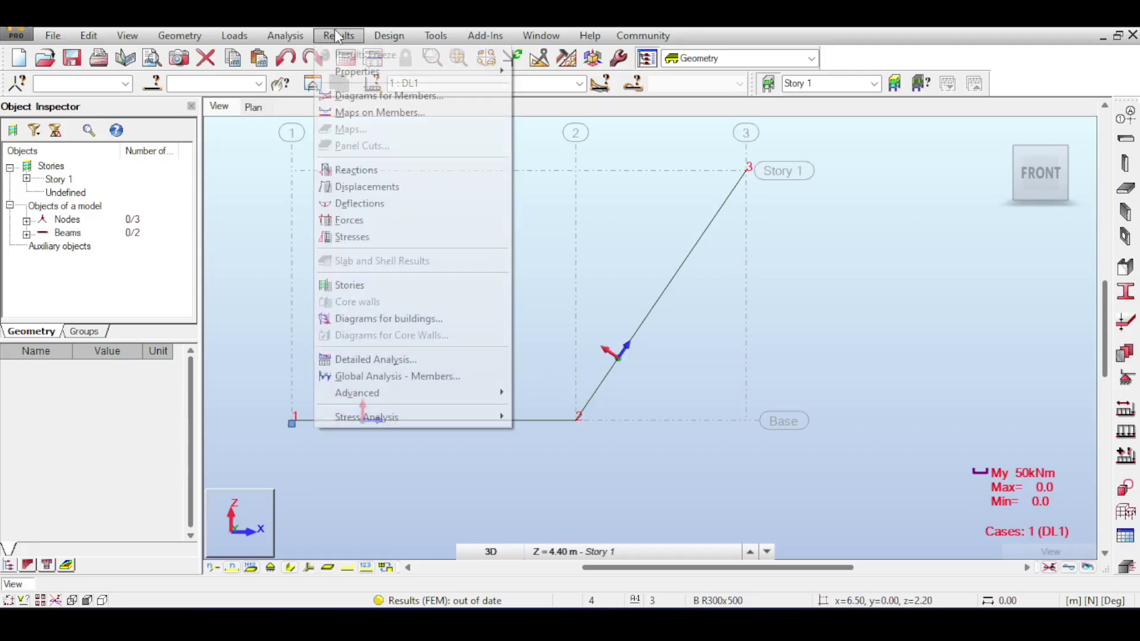
{"action": "left_click", "coordinate": [381, 96]}
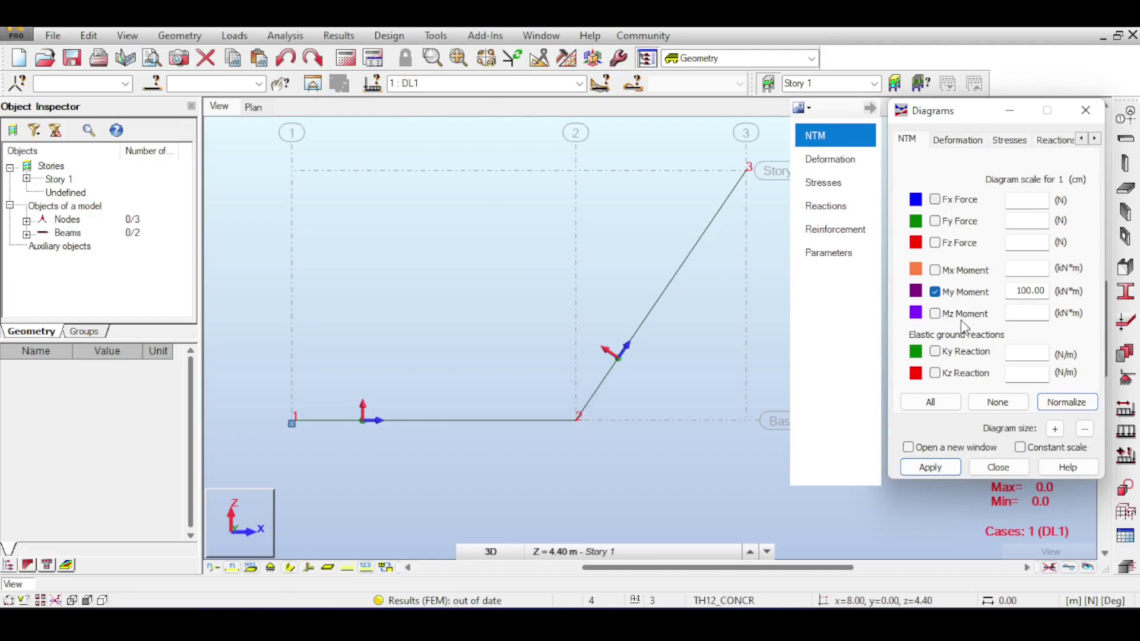
{"action": "left_click", "coordinate": [1085, 110]}
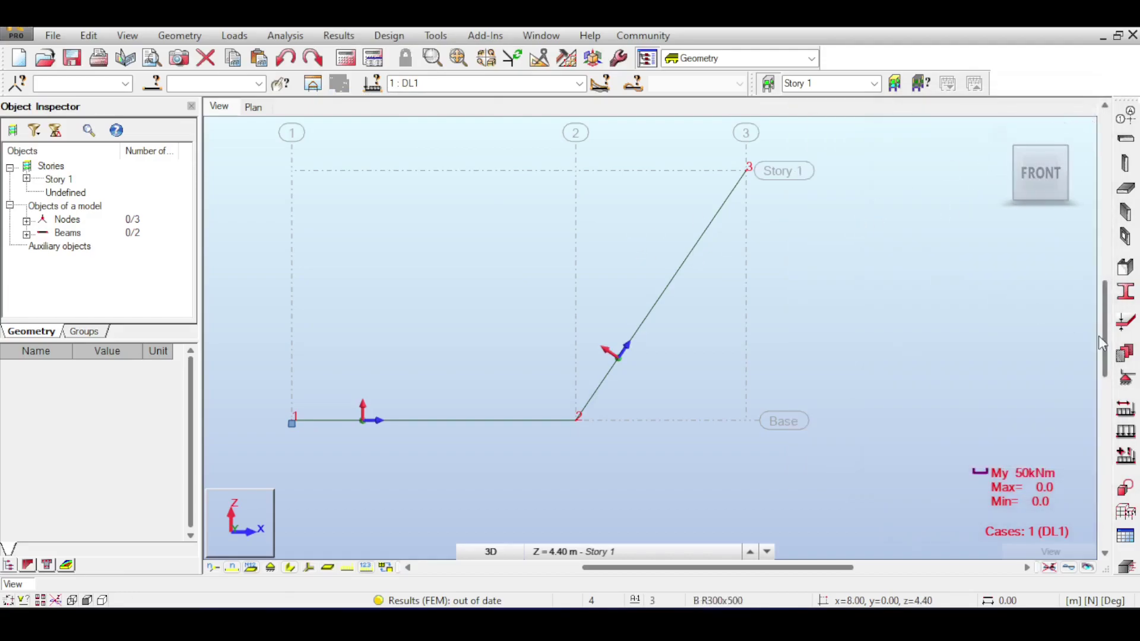
- Start a uniform member load definition with its direction in global axes
{"action": "left_click", "coordinate": [1125, 431]}
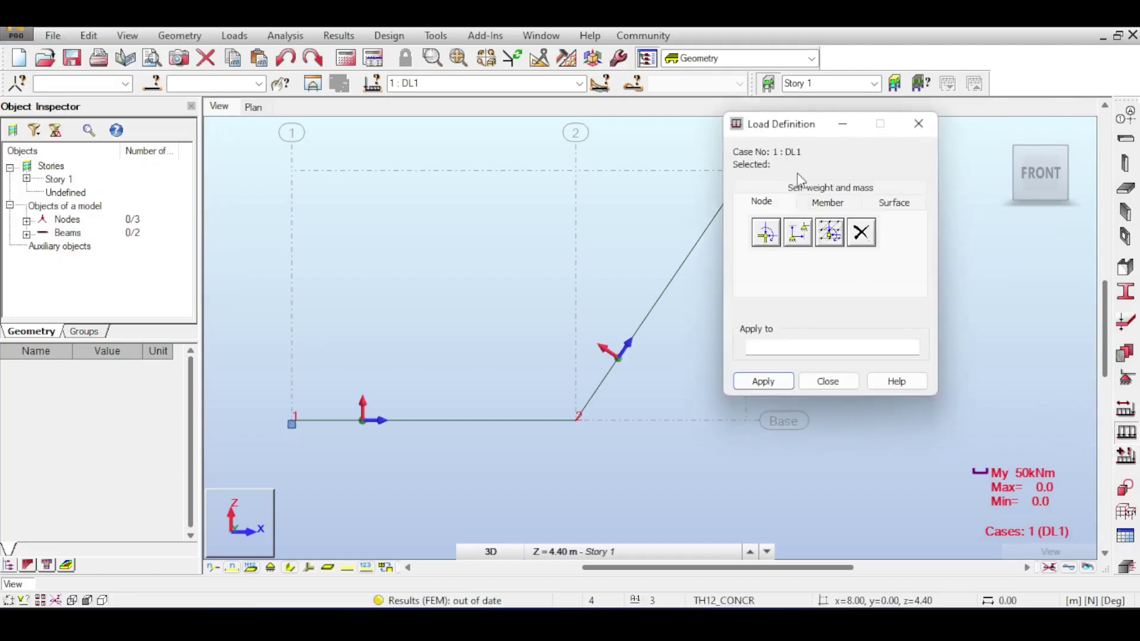
{"action": "left_click", "coordinate": [824, 205]}
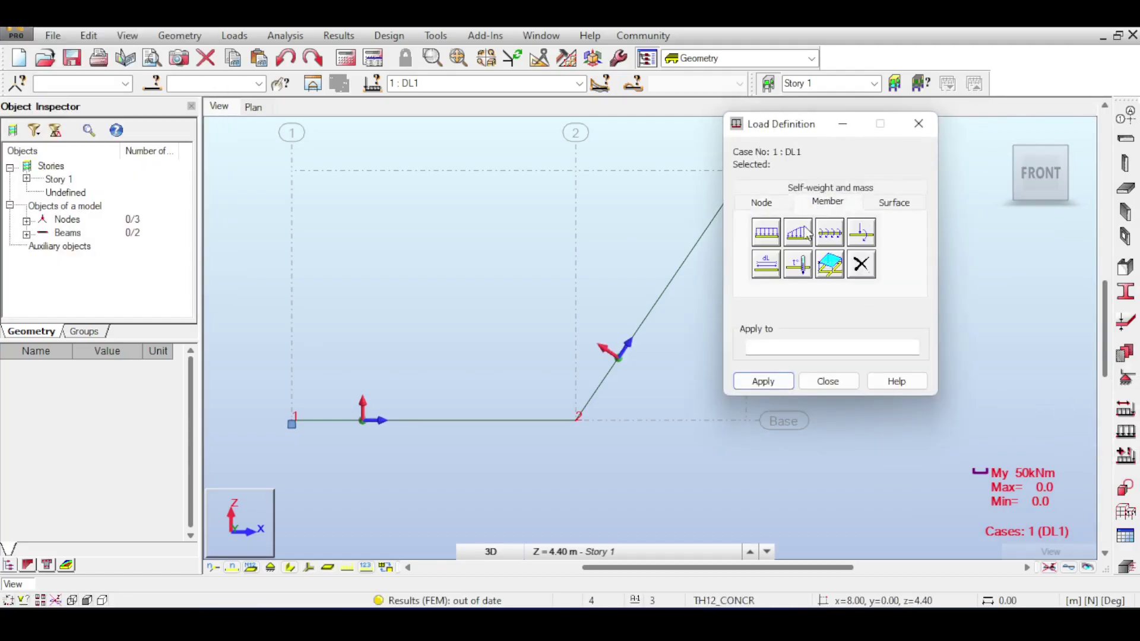
{"action": "left_click", "coordinate": [767, 234]}
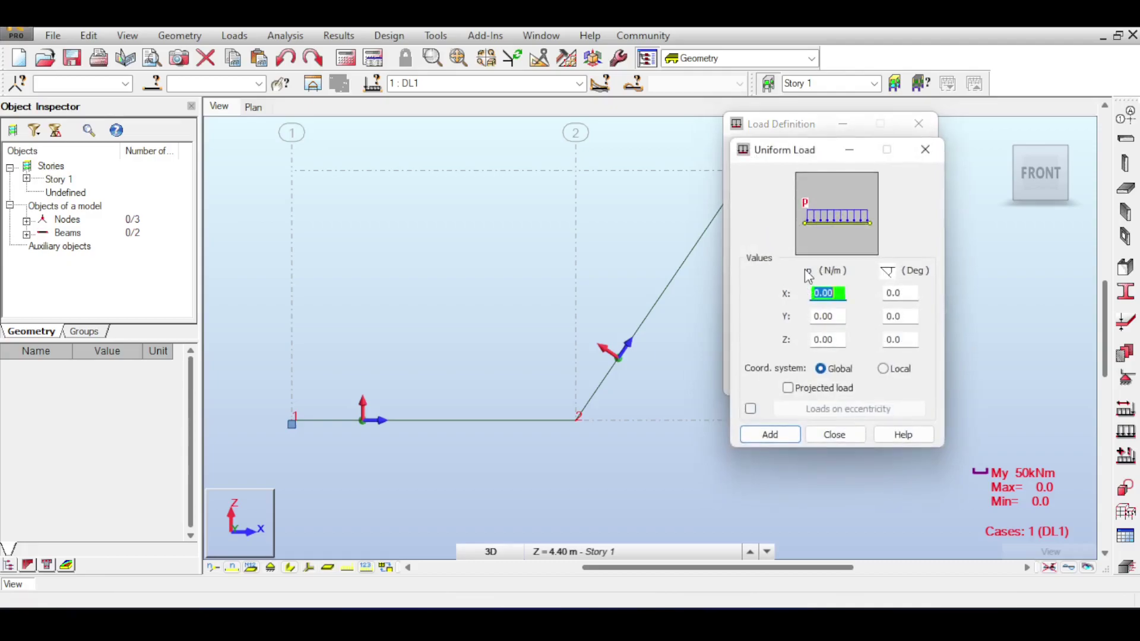
{"action": "left_click", "coordinate": [821, 369]}
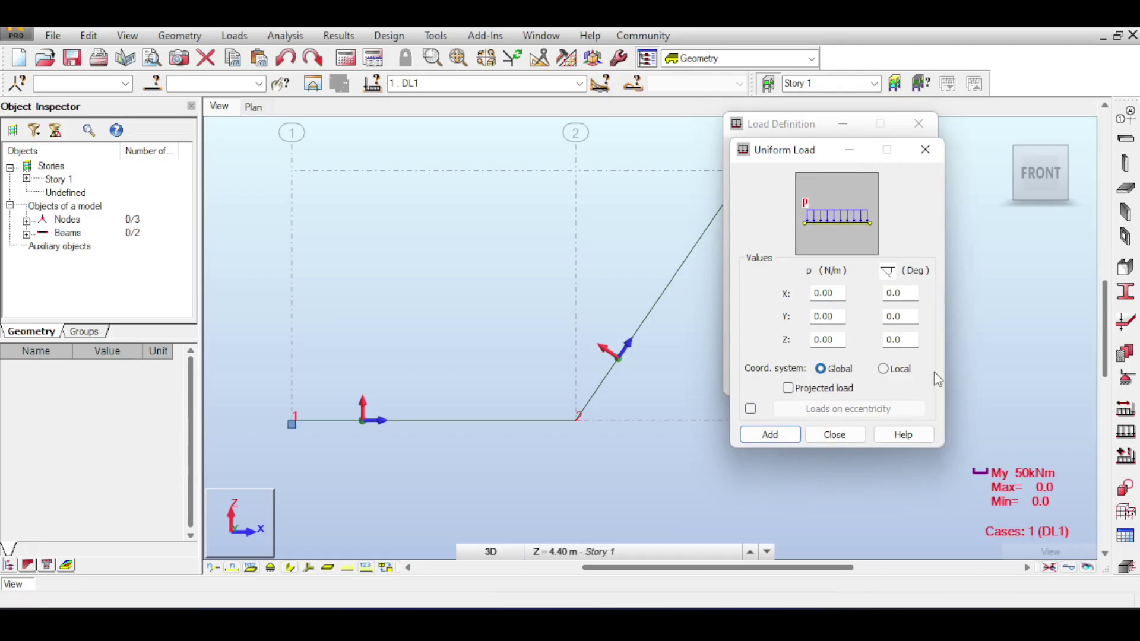
{"action": "left_click", "coordinate": [896, 372]}
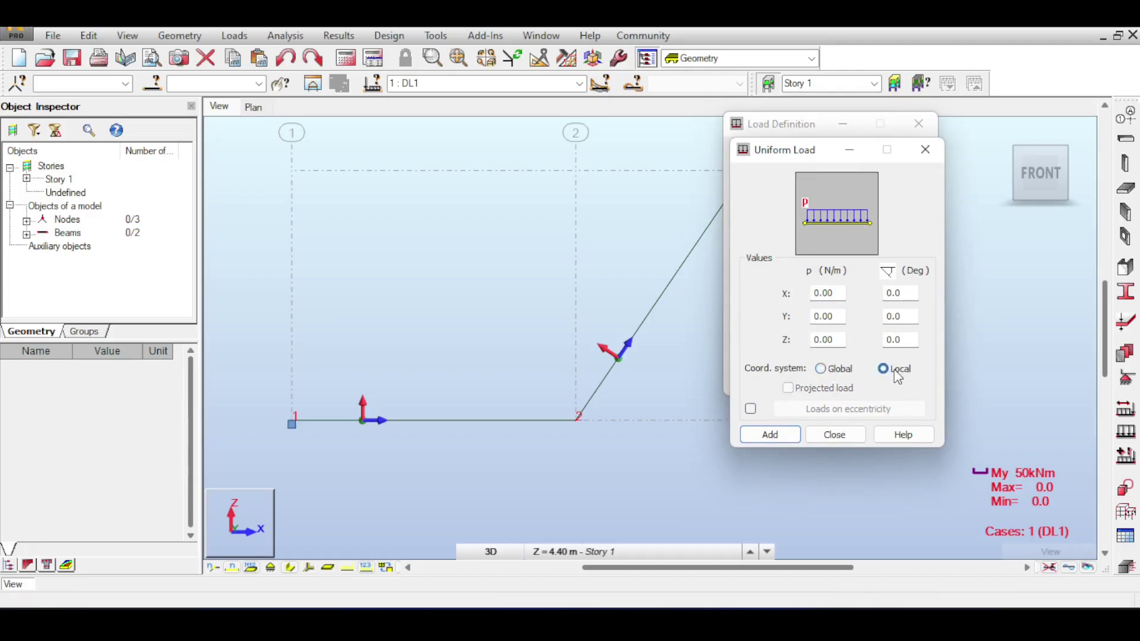
{"action": "left_click", "coordinate": [833, 376]}
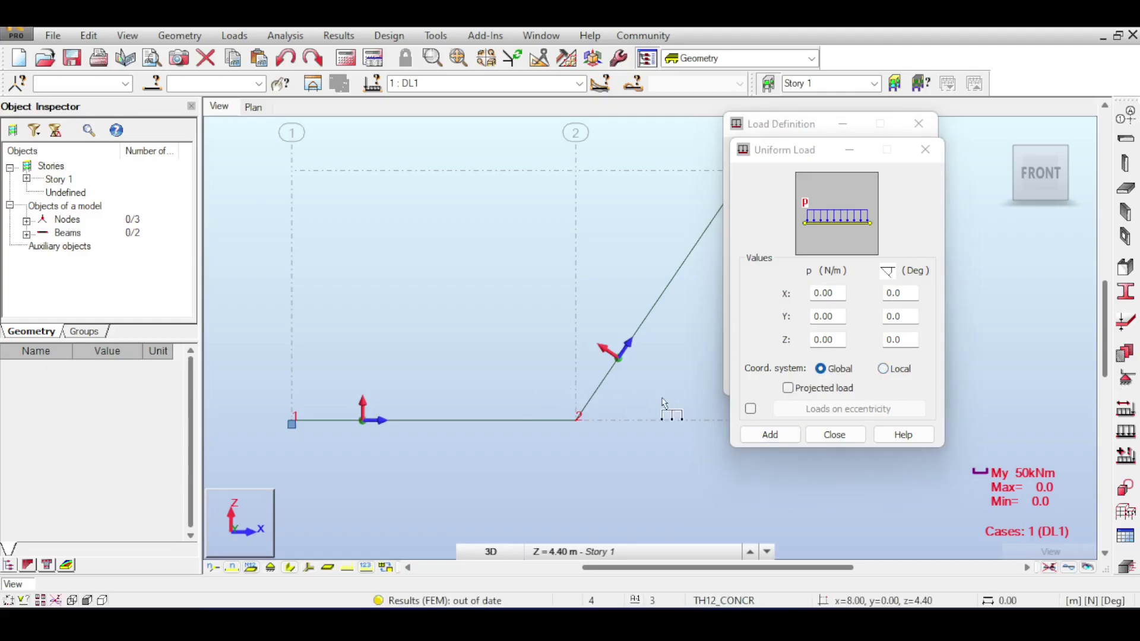
- Leave eccentricity unchanged, set Z = -5 N/m in global axes, and add the load
{"action": "left_click", "coordinate": [751, 409]}
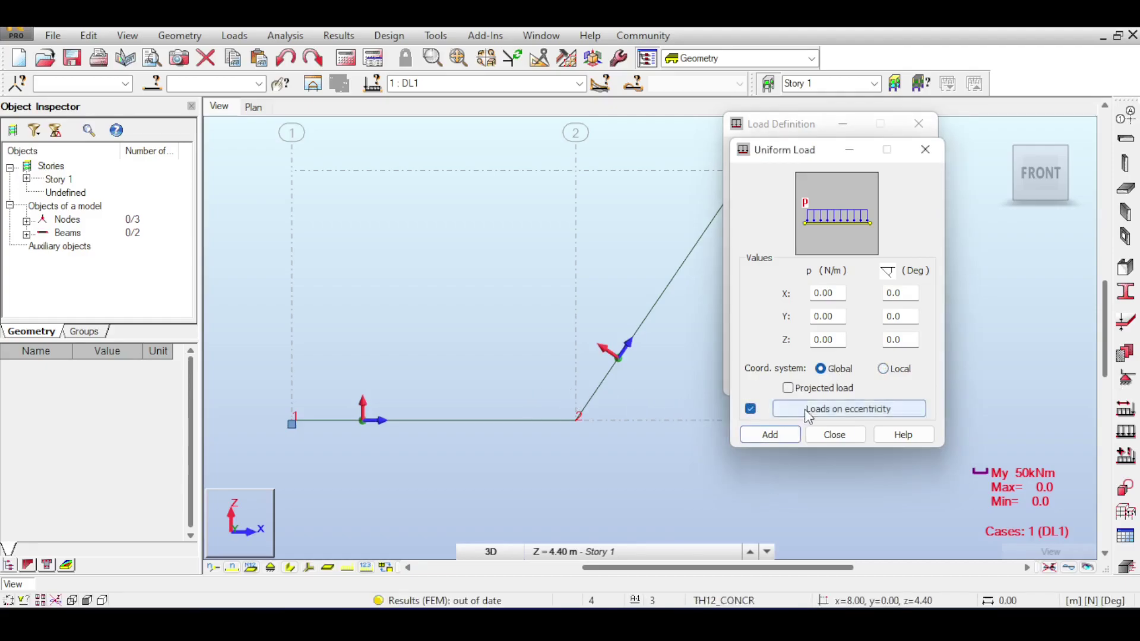
{"action": "left_click", "coordinate": [808, 409]}
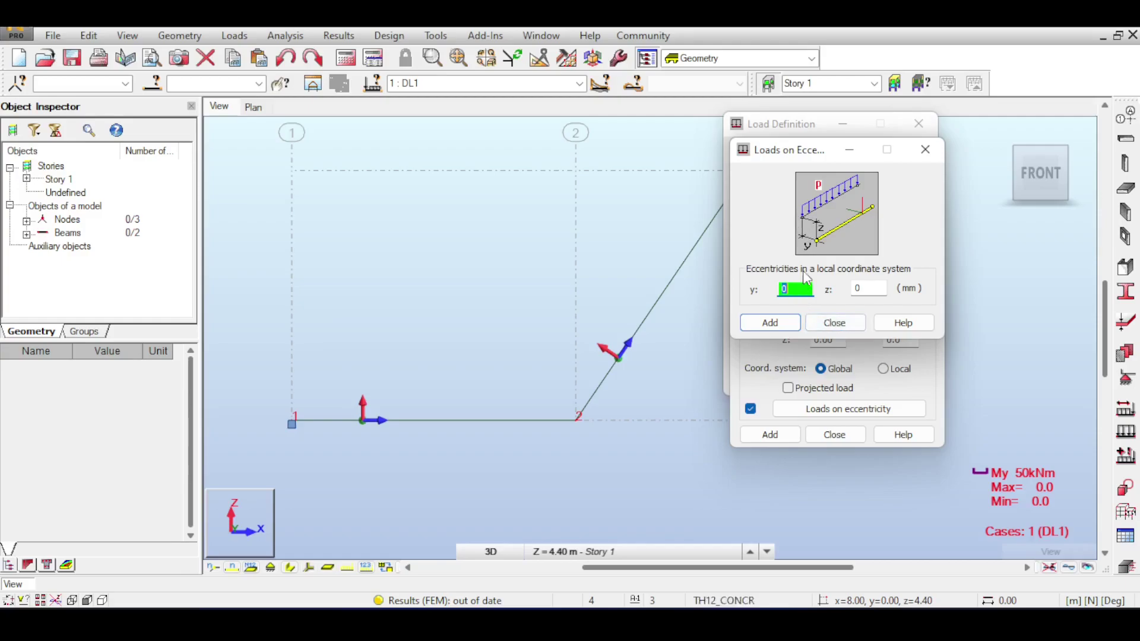
{"action": "left_click", "coordinate": [833, 322]}
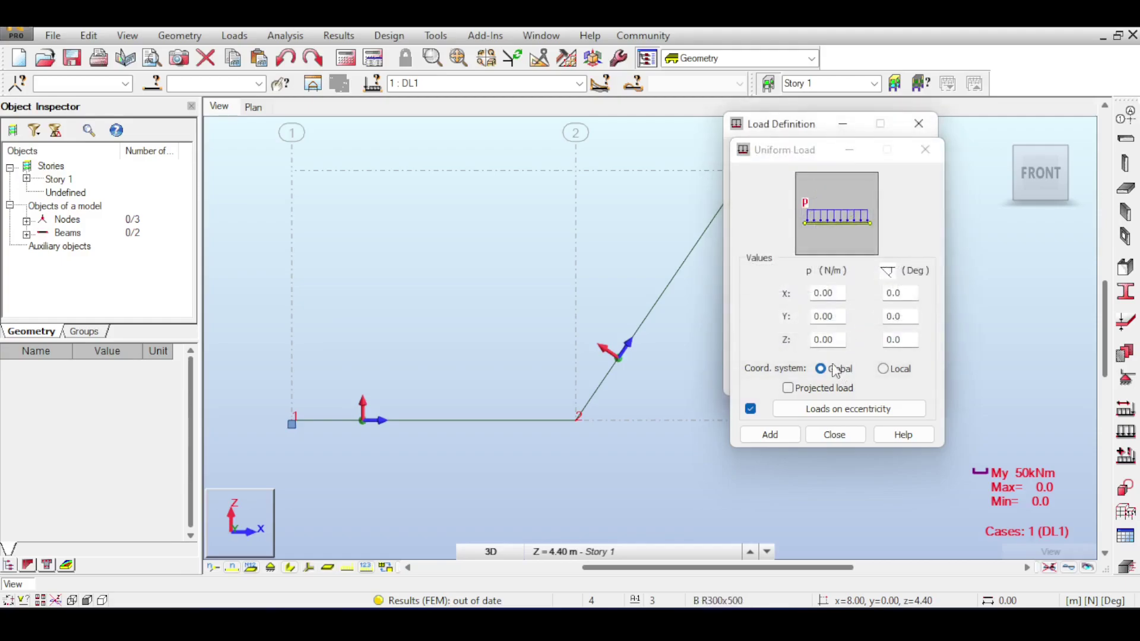
{"action": "left_click", "coordinate": [883, 369]}
{"action": "left_click", "coordinate": [821, 369]}
{"action": "double_click", "coordinate": [829, 339]}
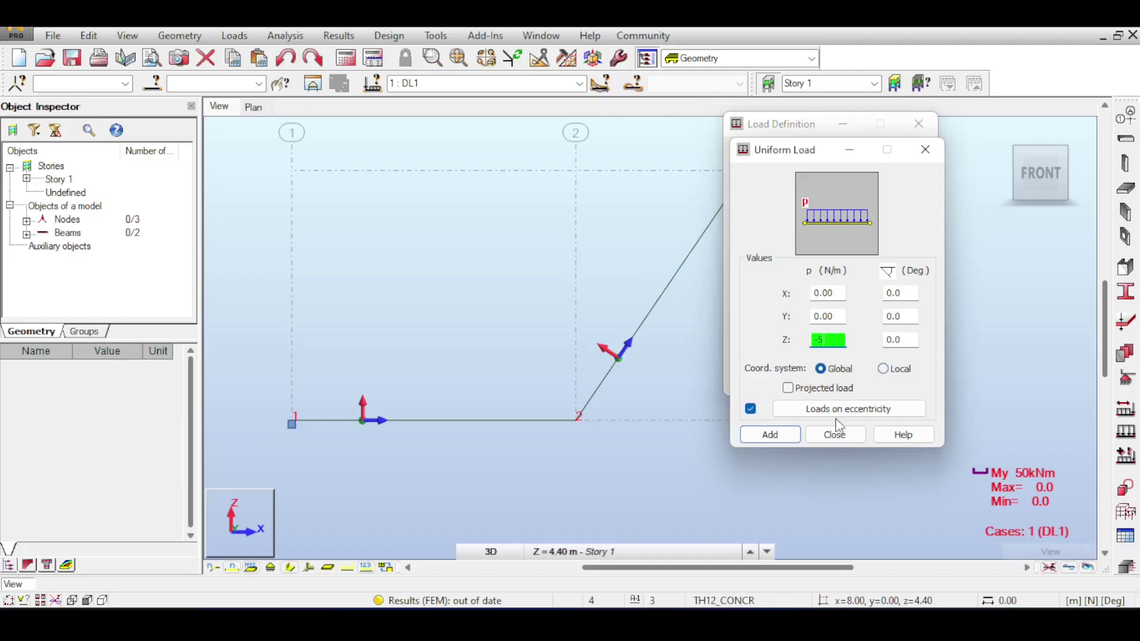
{"action": "left_click", "coordinate": [779, 435]}
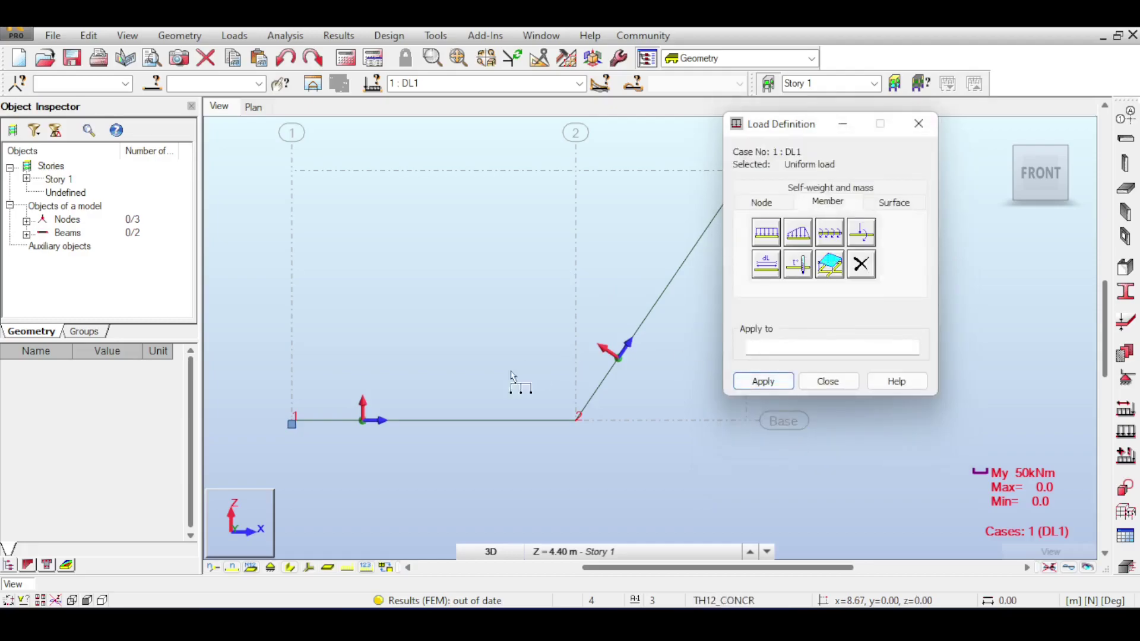
- Apply the -5 N/m global uniform load to the inclined and horizontal beams
{"action": "middle_click_drag", "start_coordinate": [475, 437], "coordinate": [475, 381]}
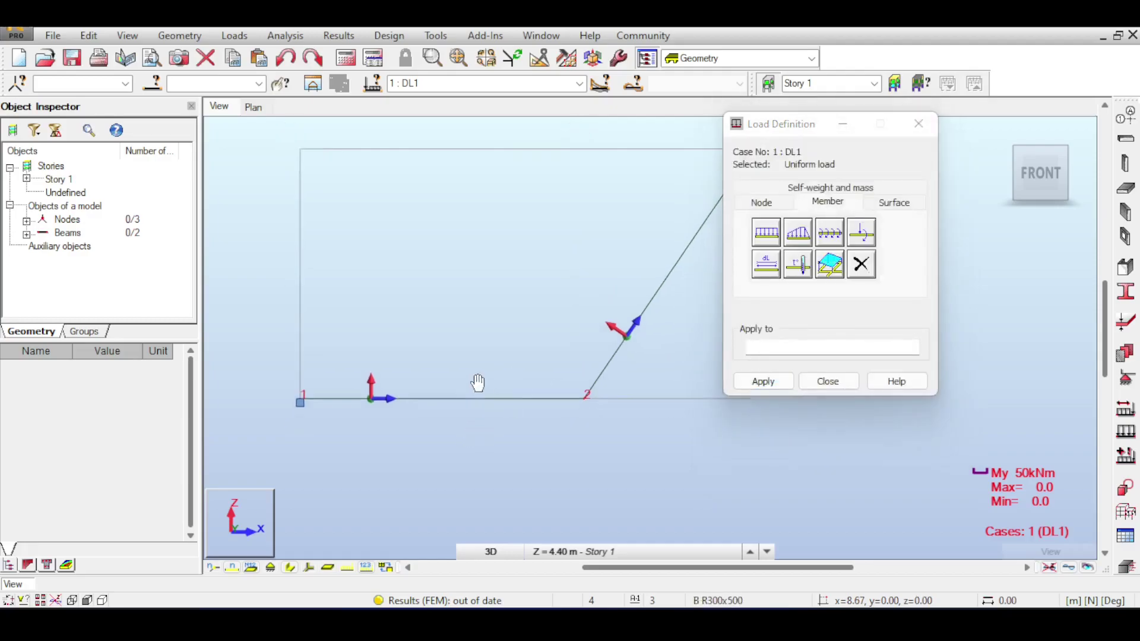
{"action": "scroll", "coordinate": [547, 240], "scroll_direction": "up", "scroll_amount": 2}
{"action": "left_click", "coordinate": [546, 240]}
{"action": "scroll", "coordinate": [508, 330], "scroll_direction": "down", "scroll_amount": 2}
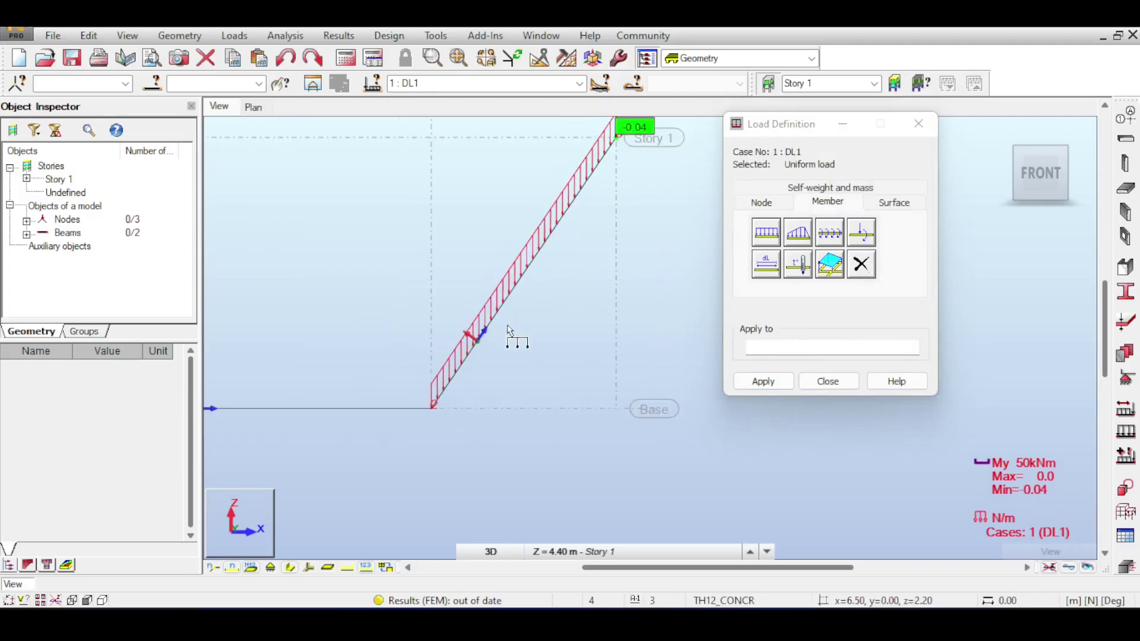
{"action": "middle_click_drag", "start_coordinate": [555, 276], "coordinate": [572, 302]}
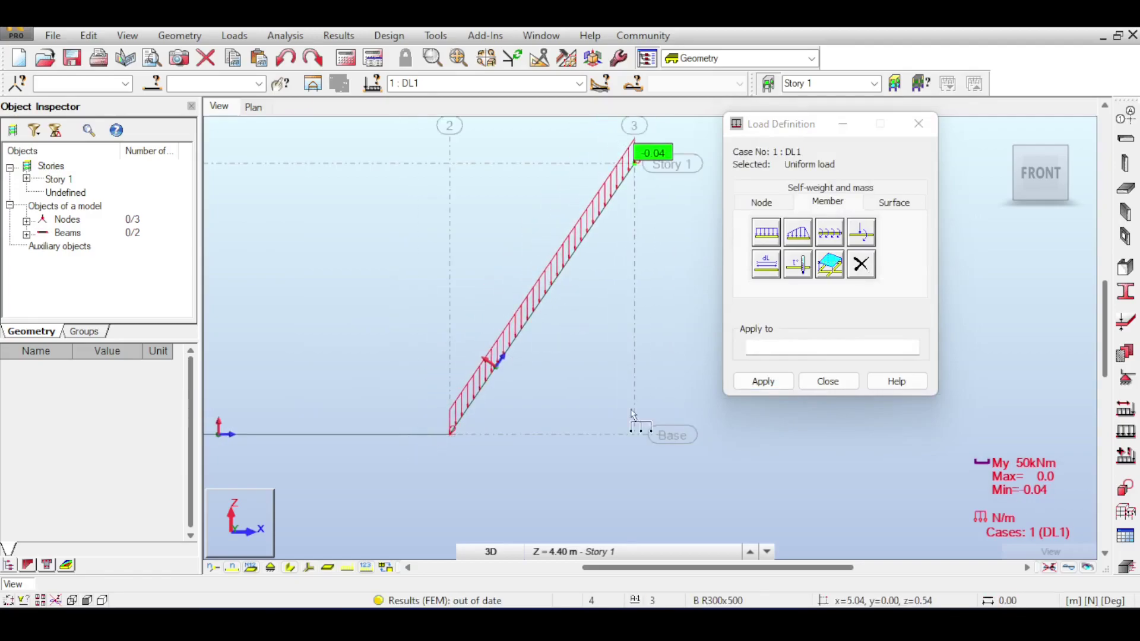
{"action": "left_click", "coordinate": [326, 433]}
{"action": "left_click", "coordinate": [756, 382]}
- Recheck the uniform load's -5 N/m values along the loaded beams without changing them
{"action": "middle_click_drag", "start_coordinate": [354, 319], "coordinate": [408, 247]}
{"action": "scroll", "coordinate": [387, 343], "scroll_direction": "up", "scroll_amount": 8}
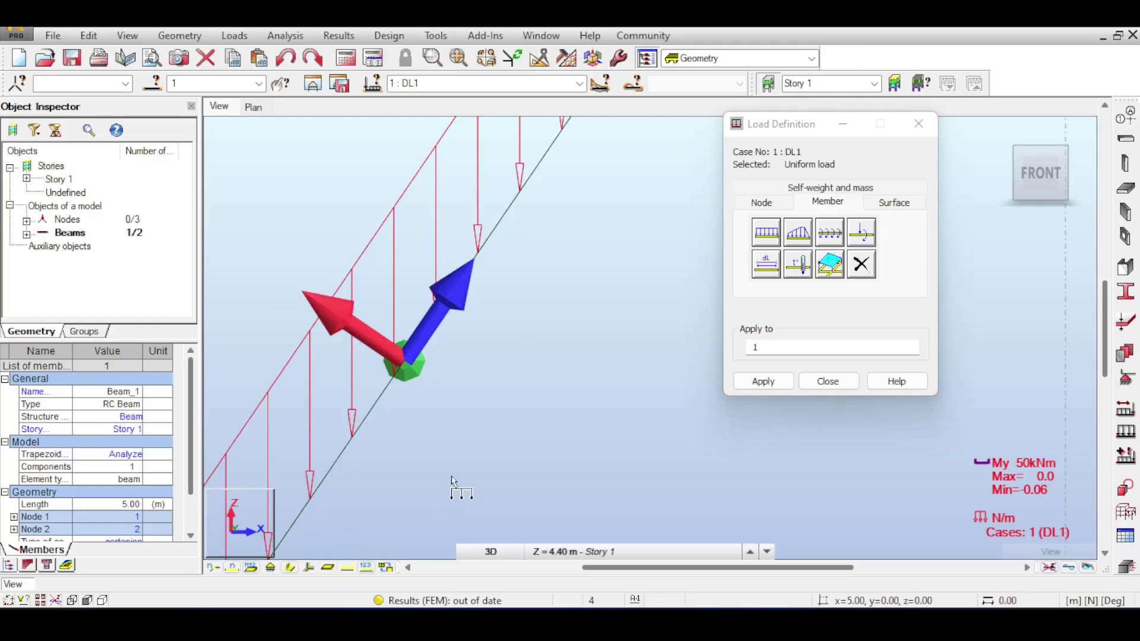
{"action": "scroll", "coordinate": [449, 481], "scroll_direction": "down", "scroll_amount": 2}
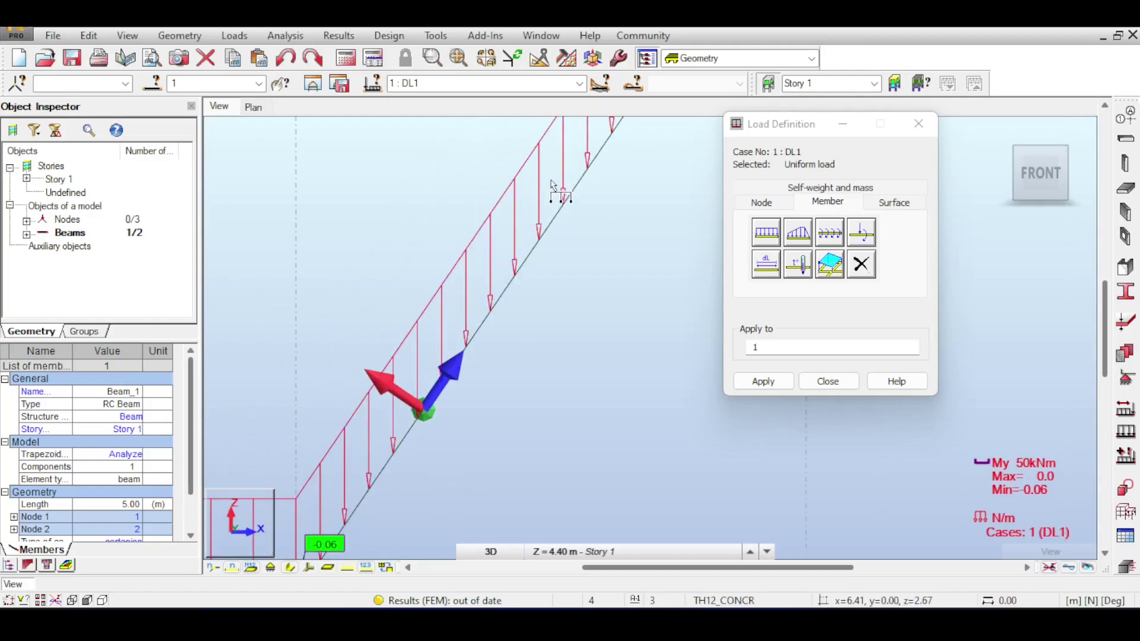
{"action": "middle_click_drag", "start_coordinate": [520, 300], "coordinate": [469, 344]}
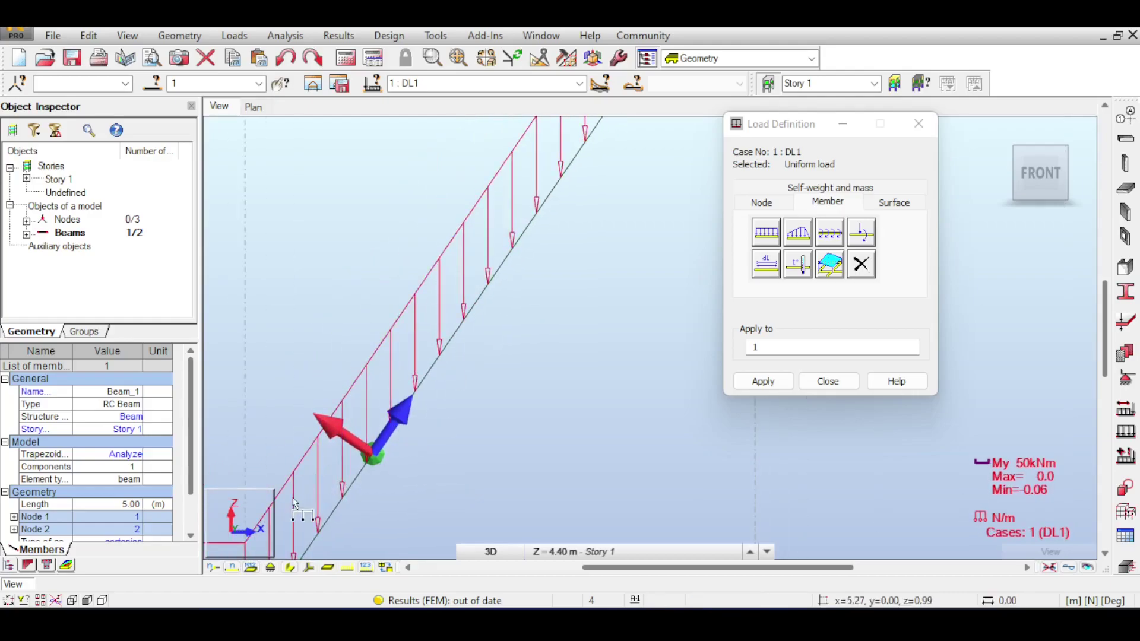
{"action": "left_click", "coordinate": [830, 240]}
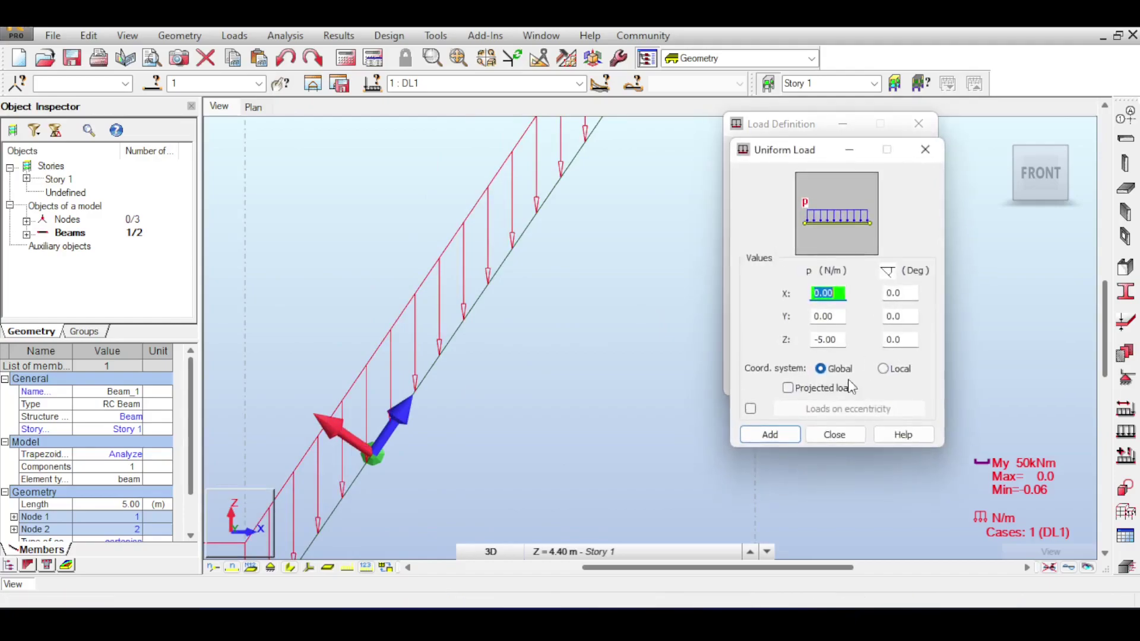
{"action": "left_click", "coordinate": [835, 435]}
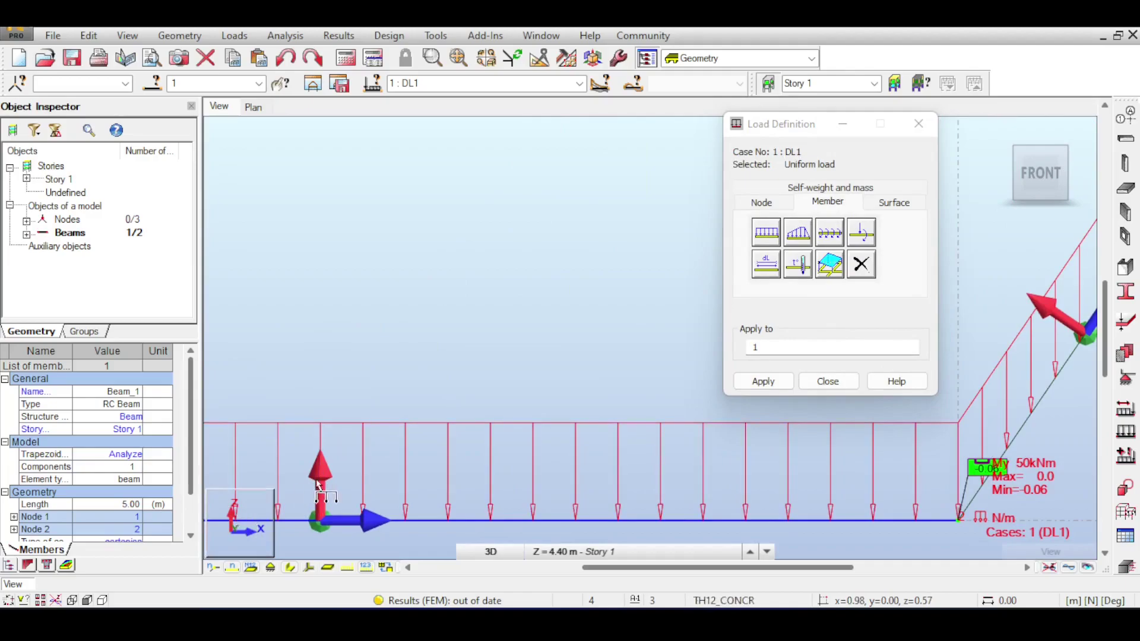
{"action": "scroll", "coordinate": [368, 443], "scroll_direction": "down", "scroll_amount": 2}
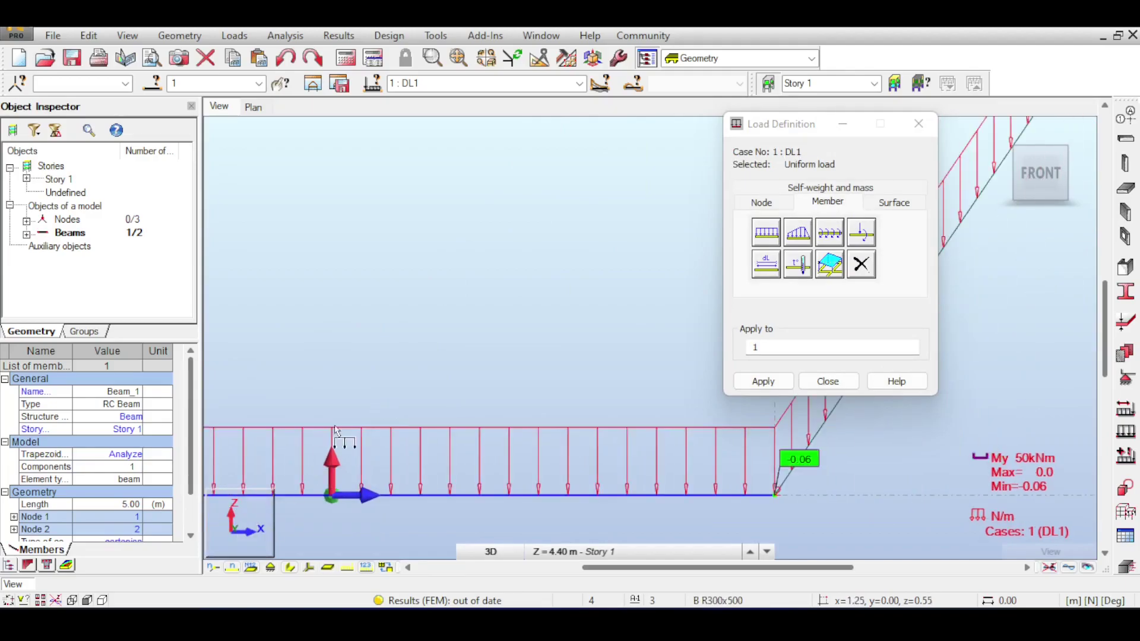
{"action": "scroll", "coordinate": [569, 328], "scroll_direction": "up", "scroll_amount": 3}
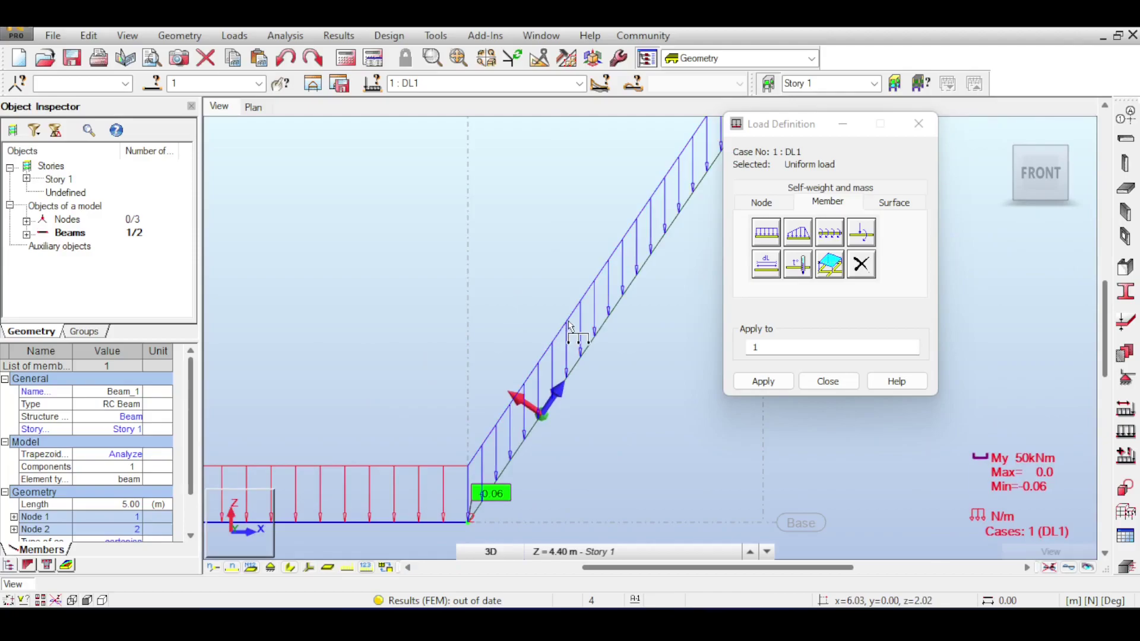
- Delete the global uniform load from the inclined beam
{"action": "right_click", "coordinate": [568, 322]}
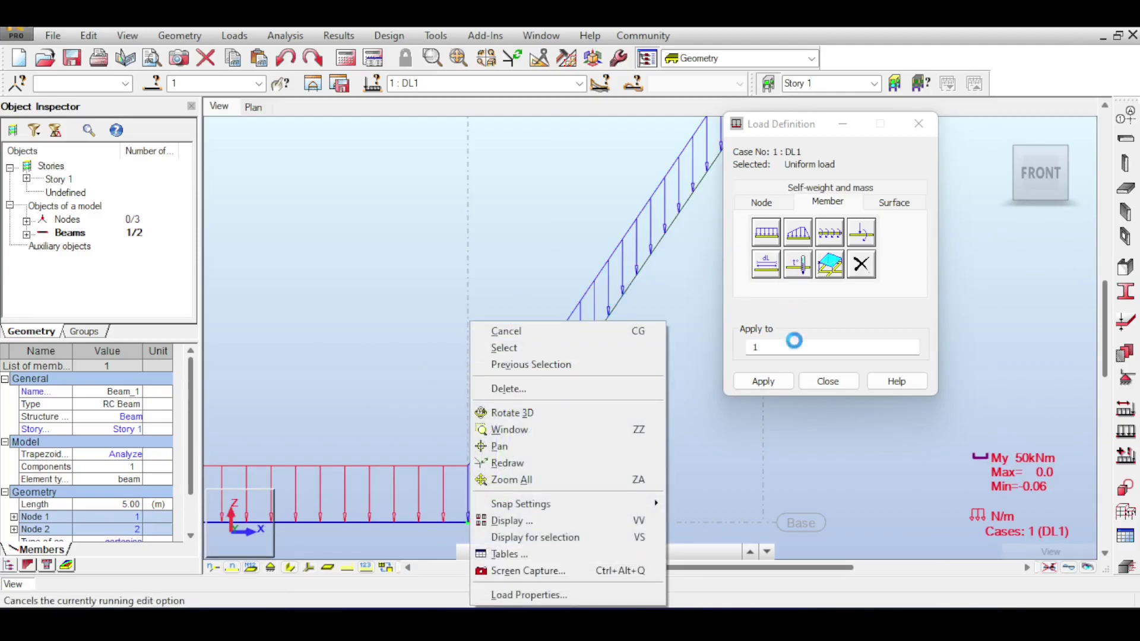
{"action": "left_click", "coordinate": [790, 349]}
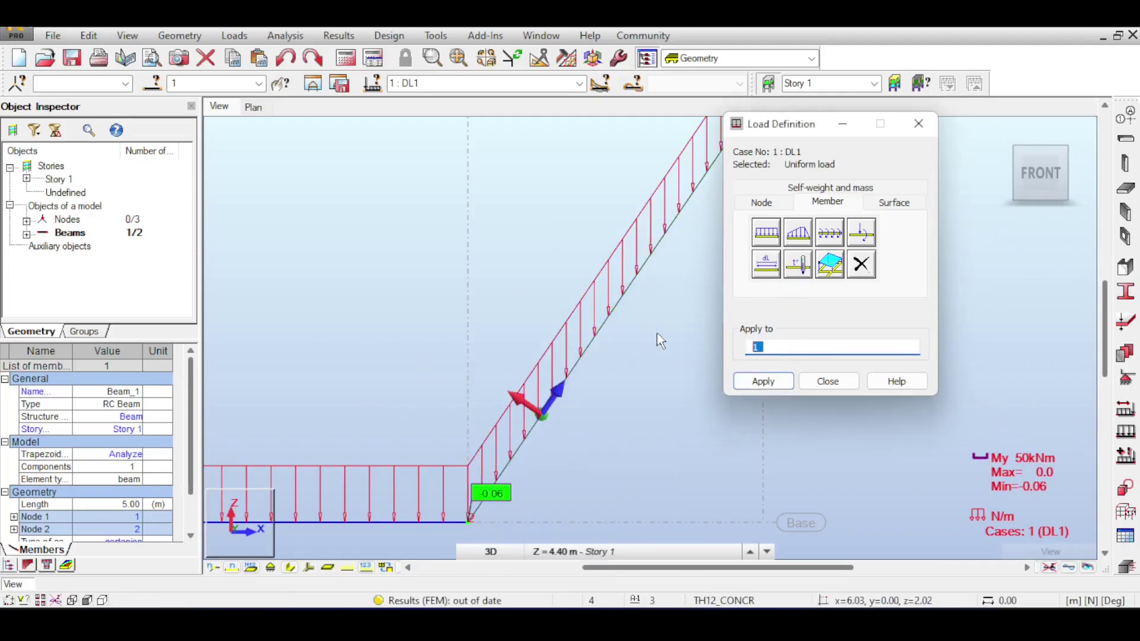
{"action": "left_click", "coordinate": [594, 336]}
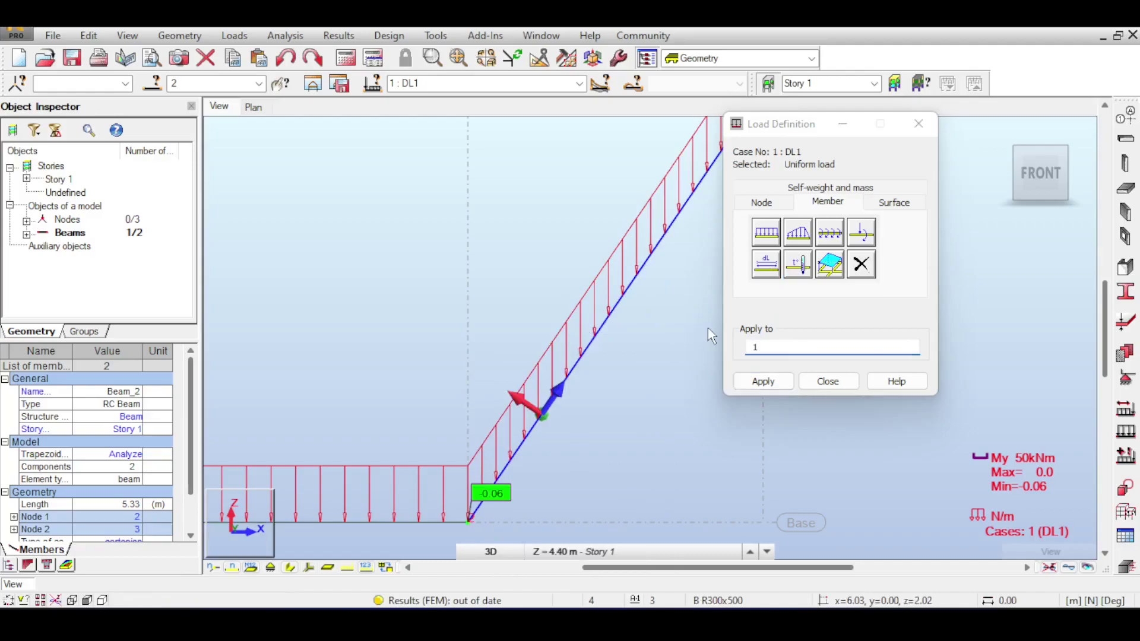
{"action": "left_click", "coordinate": [839, 275]}
{"action": "left_click", "coordinate": [760, 381]}
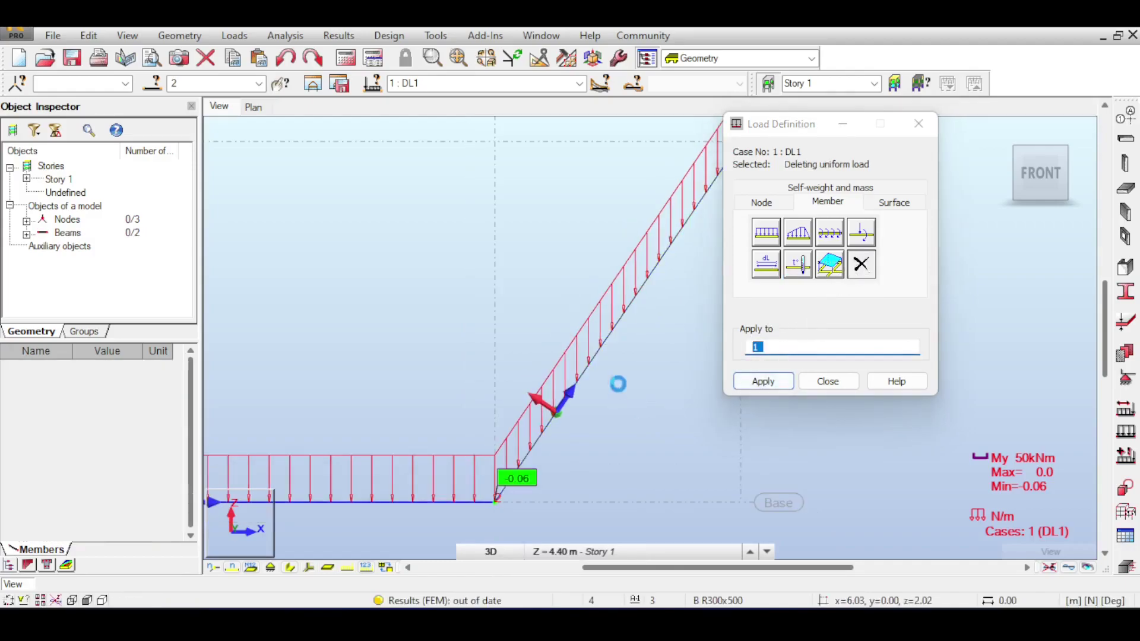
{"action": "left_click", "coordinate": [611, 336]}
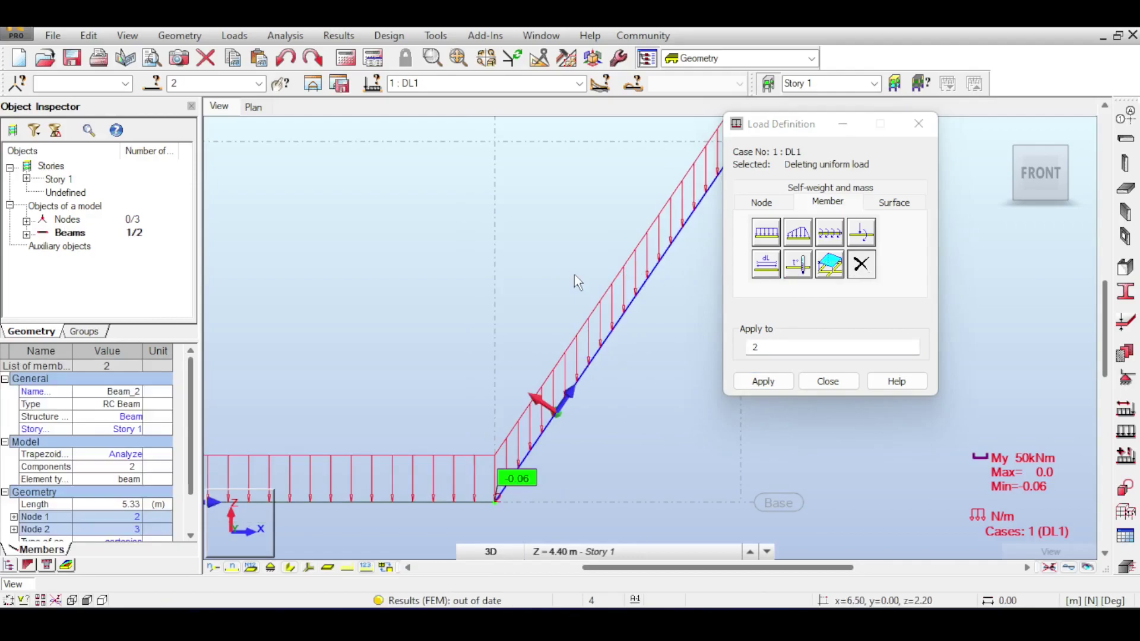
{"action": "left_click", "coordinate": [763, 381]}
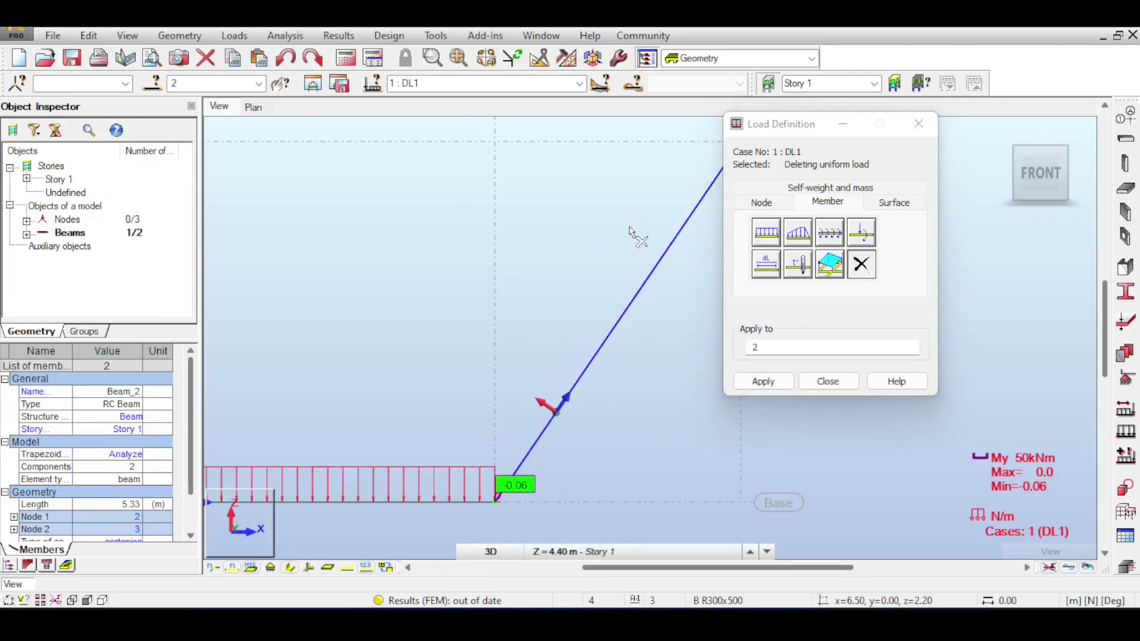
- Define a Z = -5 uniform load in local axes and apply it to beam 2
{"action": "left_click", "coordinate": [755, 229]}
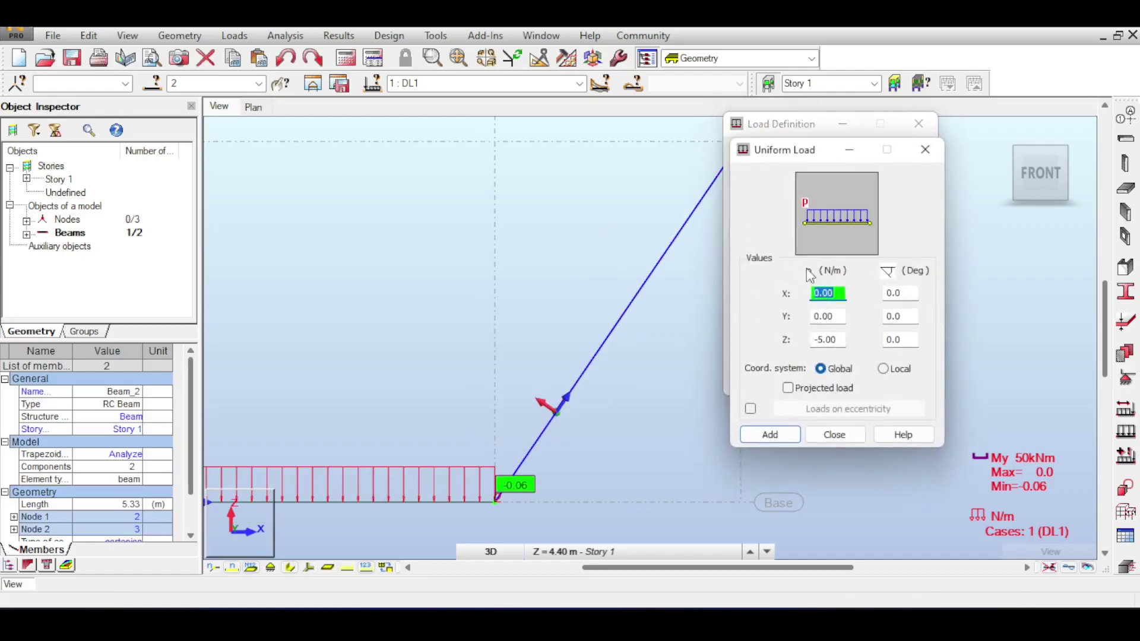
{"action": "left_click", "coordinate": [884, 369]}
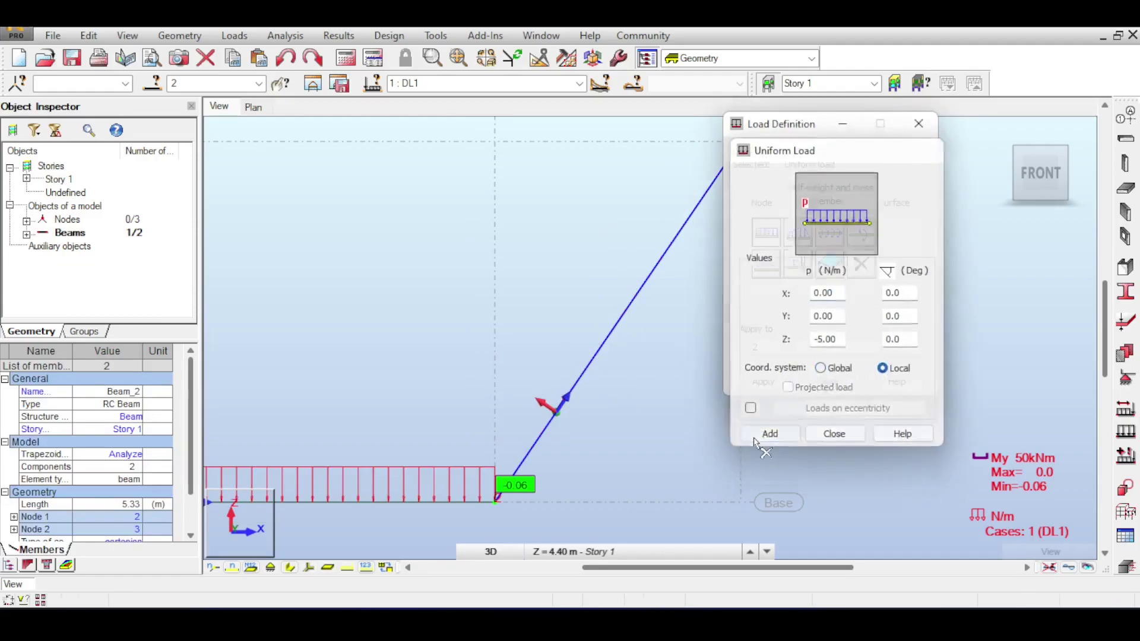
{"action": "left_click", "coordinate": [761, 436]}
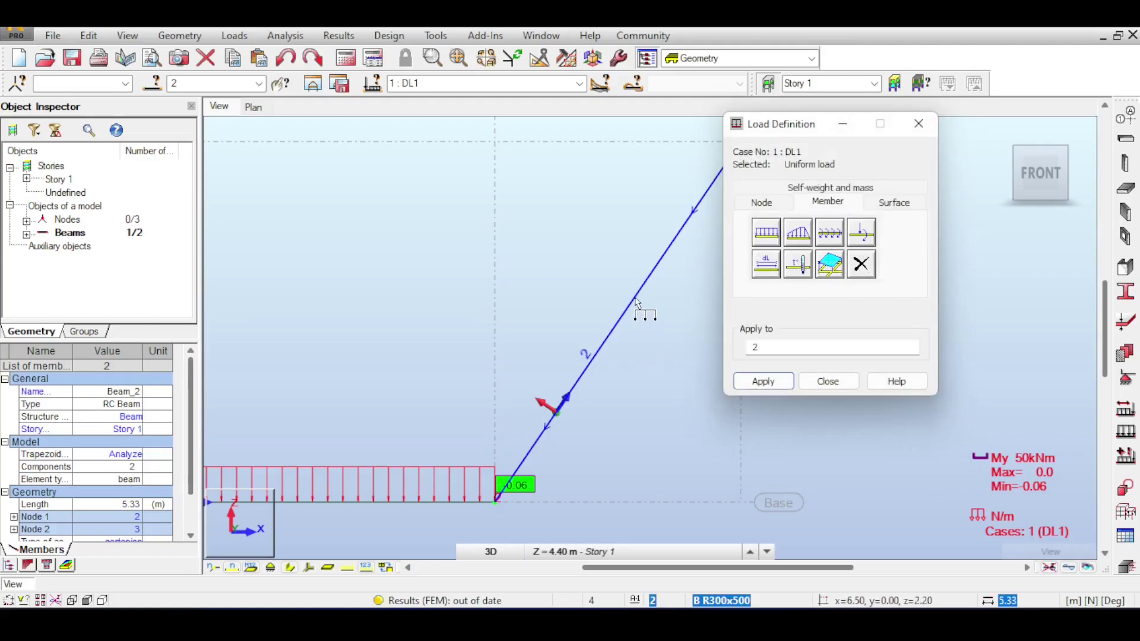
{"action": "left_click", "coordinate": [635, 310]}
- Zoom out to frame the whole loaded frame, then run the Calculations
{"action": "scroll", "coordinate": [610, 349], "scroll_direction": "up", "scroll_amount": 5}
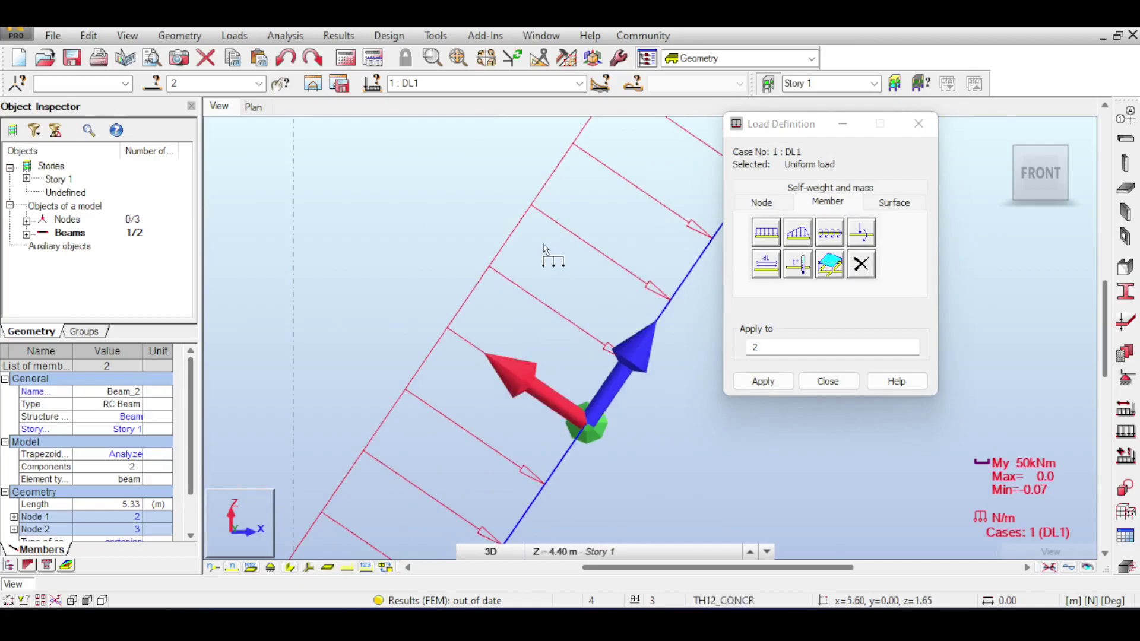
{"action": "middle_click_drag", "start_coordinate": [509, 338], "coordinate": [298, 392]}
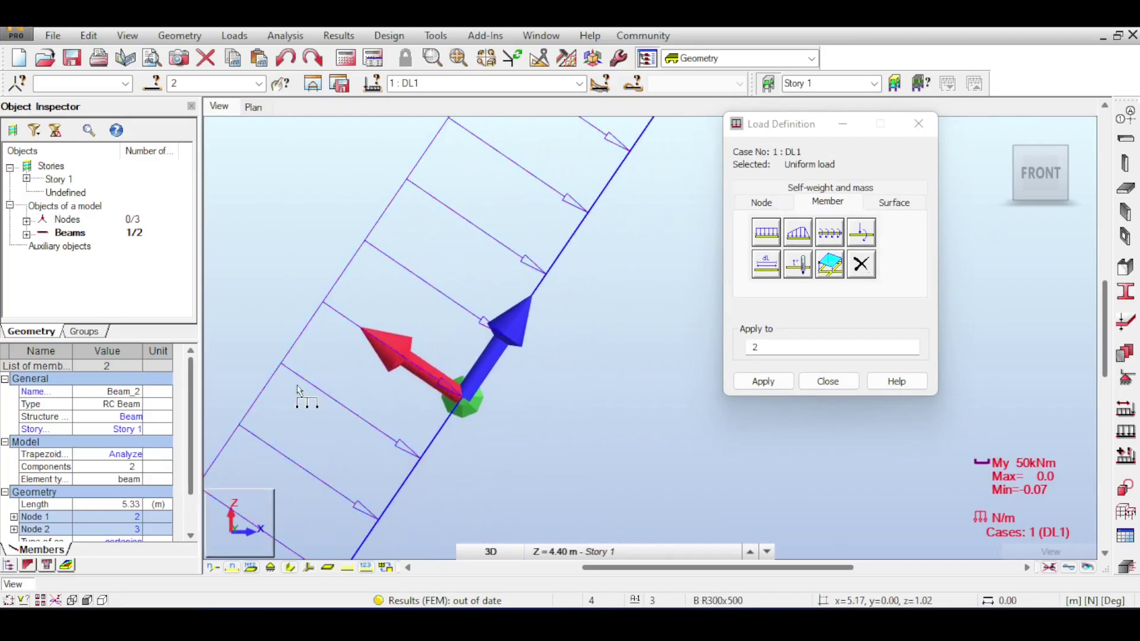
{"action": "scroll", "coordinate": [309, 371], "scroll_direction": "down", "scroll_amount": 2}
{"action": "scroll", "coordinate": [309, 371], "scroll_direction": "down", "scroll_amount": 6}
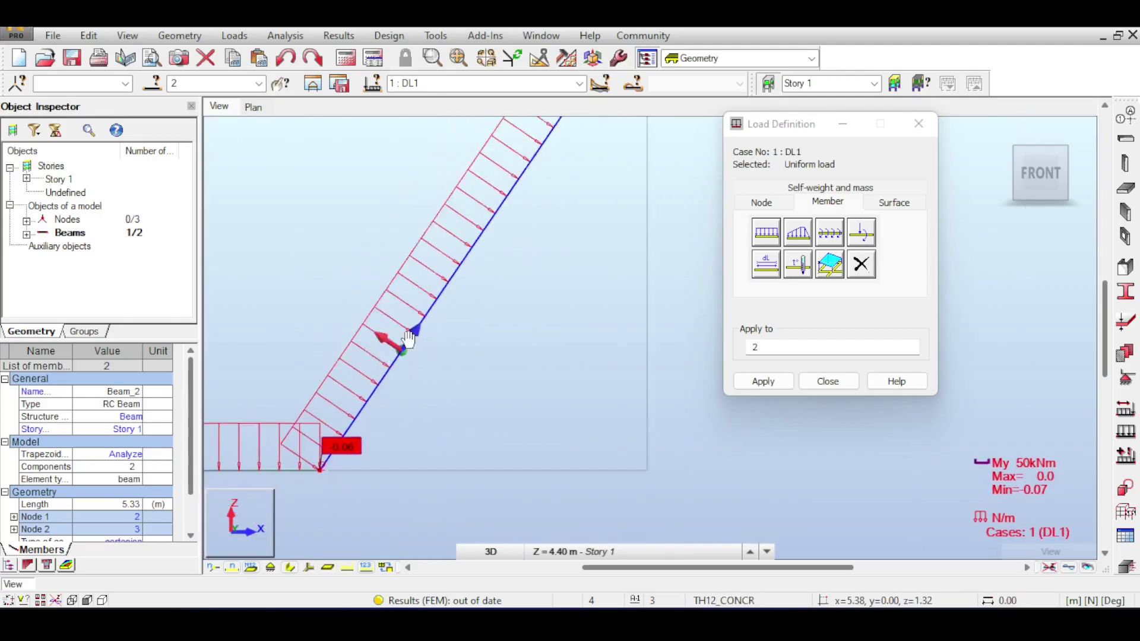
{"action": "scroll", "coordinate": [478, 334], "scroll_direction": "down", "scroll_amount": 1}
{"action": "middle_click_drag", "start_coordinate": [473, 331], "coordinate": [507, 350]}
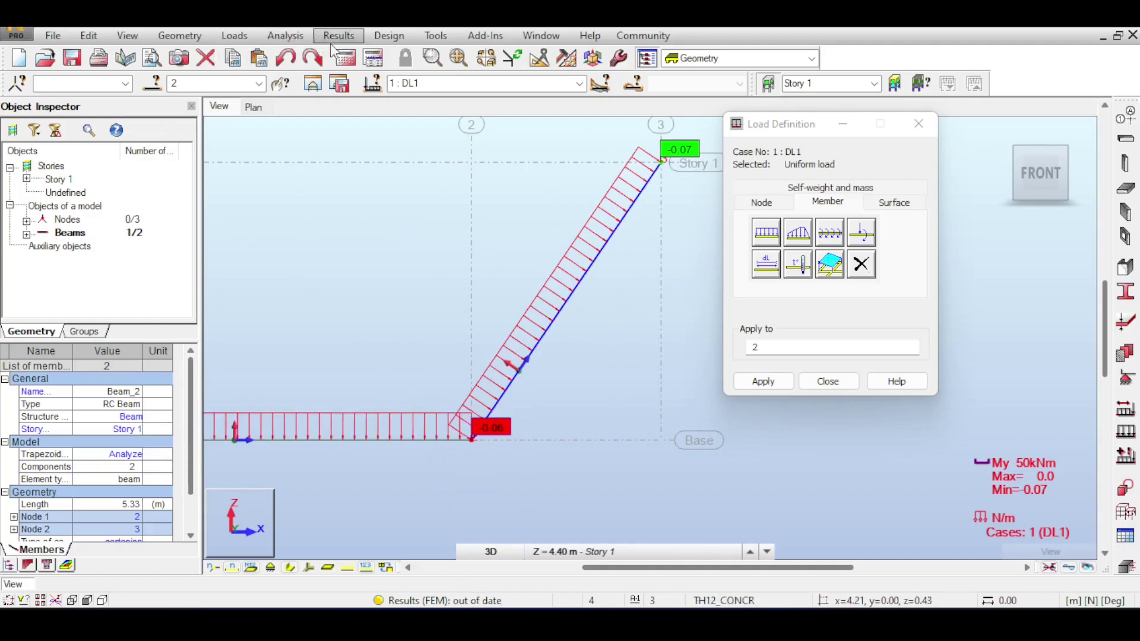
{"action": "left_click", "coordinate": [345, 57]}
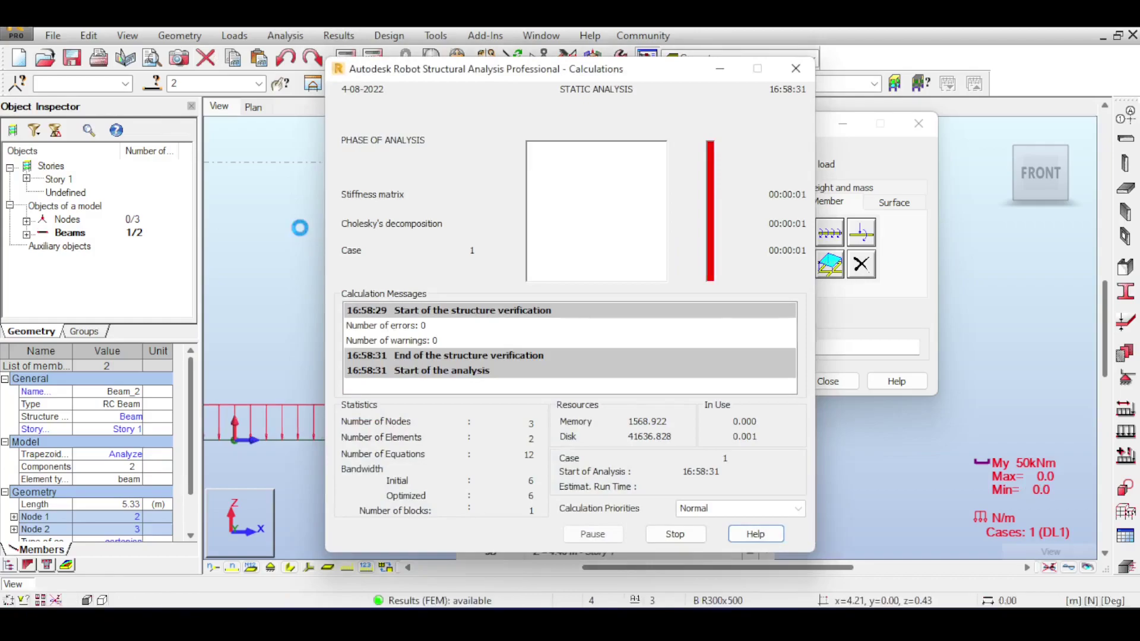
- Normalize the My moment diagram to fit and close the diagram settings
{"action": "scroll", "coordinate": [525, 393], "scroll_direction": "up", "scroll_amount": 3}
{"action": "scroll", "coordinate": [525, 393], "scroll_direction": "down", "scroll_amount": 4}
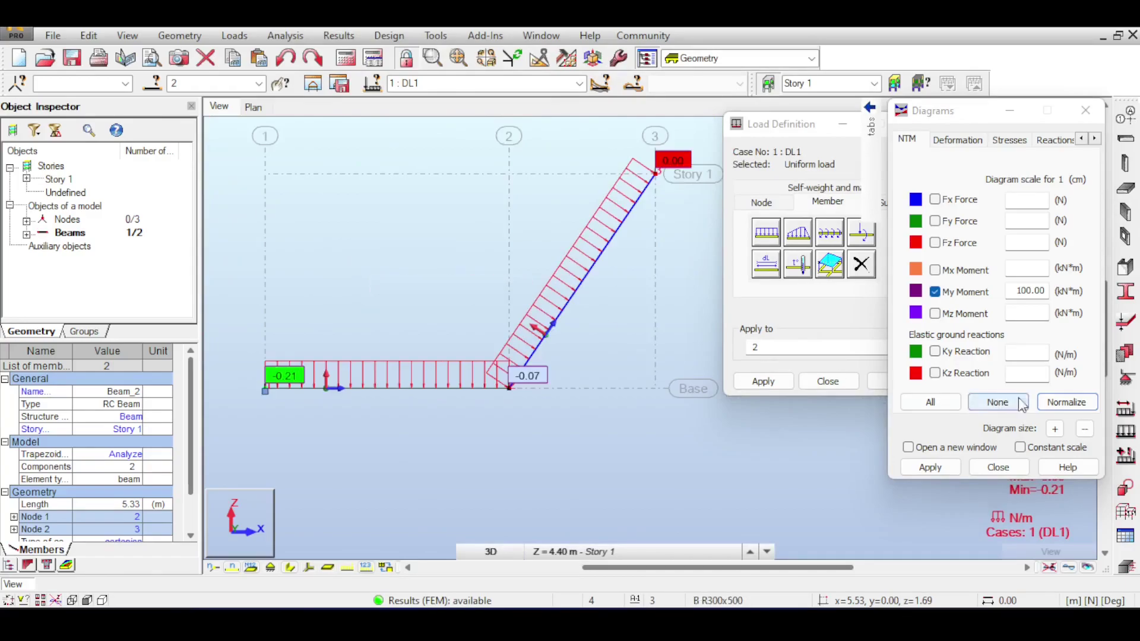
{"action": "left_click", "coordinate": [1062, 403]}
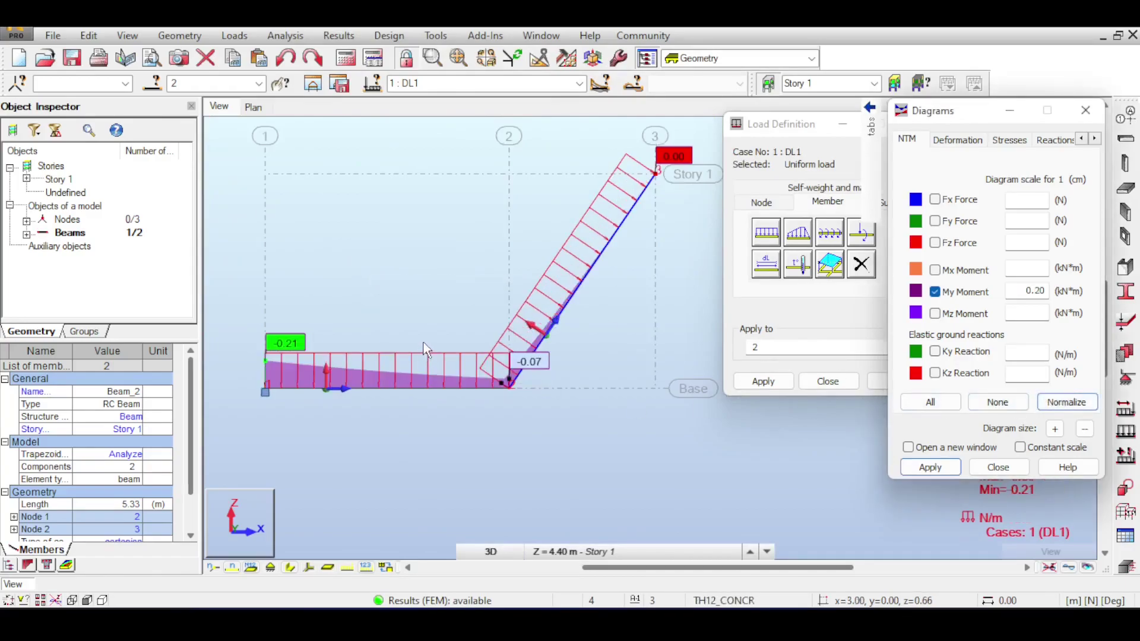
{"action": "left_click", "coordinate": [999, 468]}
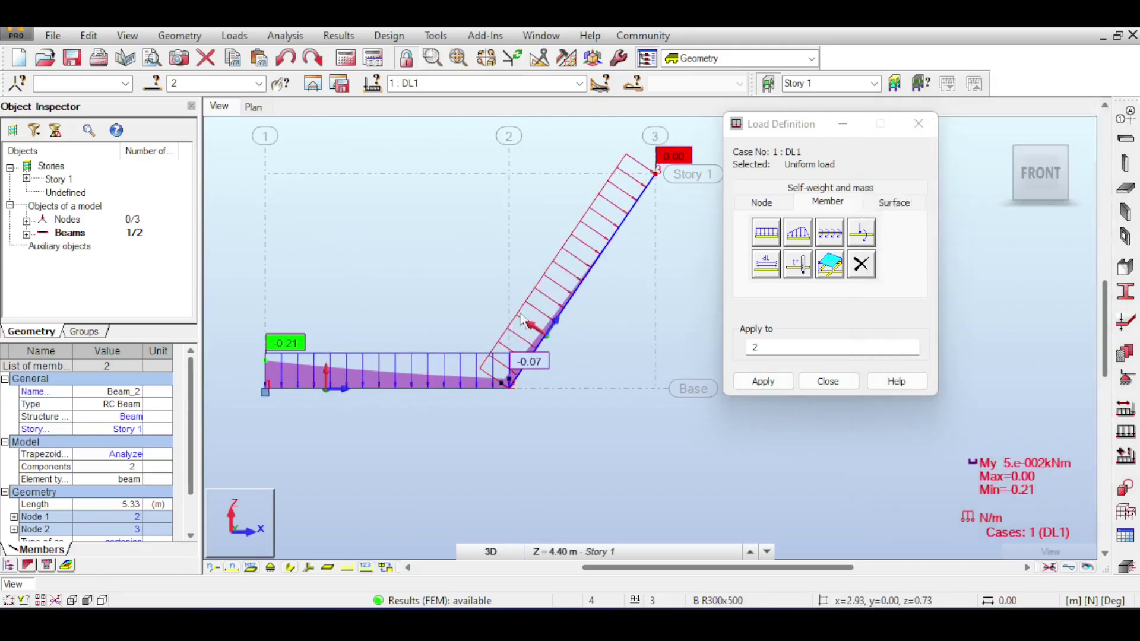
- Inspect the existing uniform load's direction angles, including the Z angle
{"action": "left_click", "coordinate": [765, 233]}
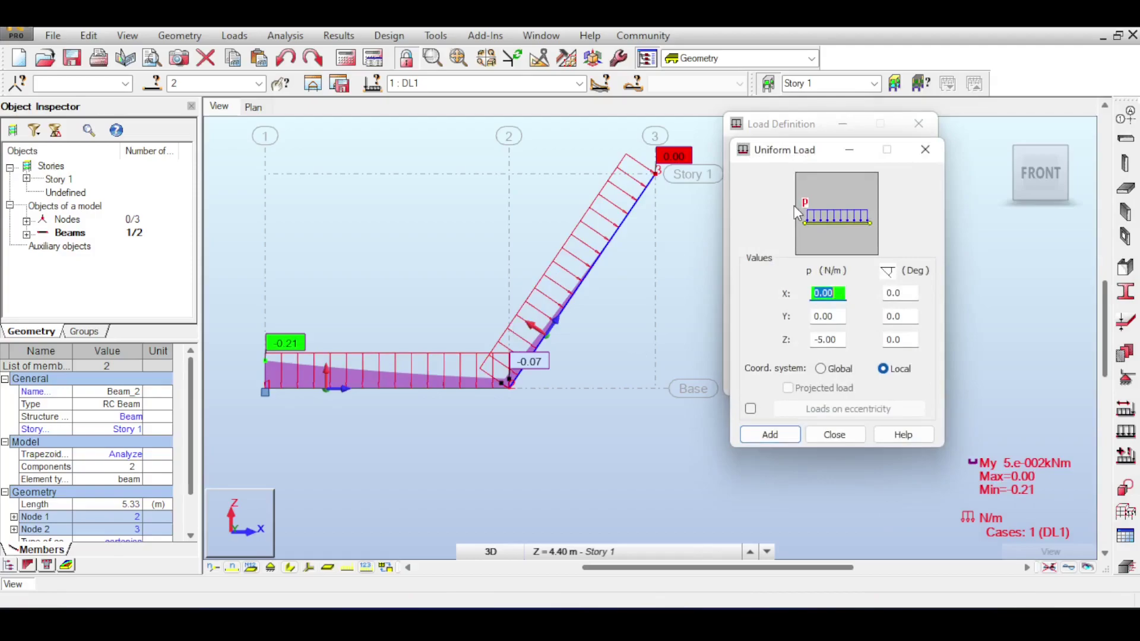
{"action": "left_click", "coordinate": [896, 293]}
{"action": "left_click", "coordinate": [896, 316]}
{"action": "left_click", "coordinate": [895, 340]}
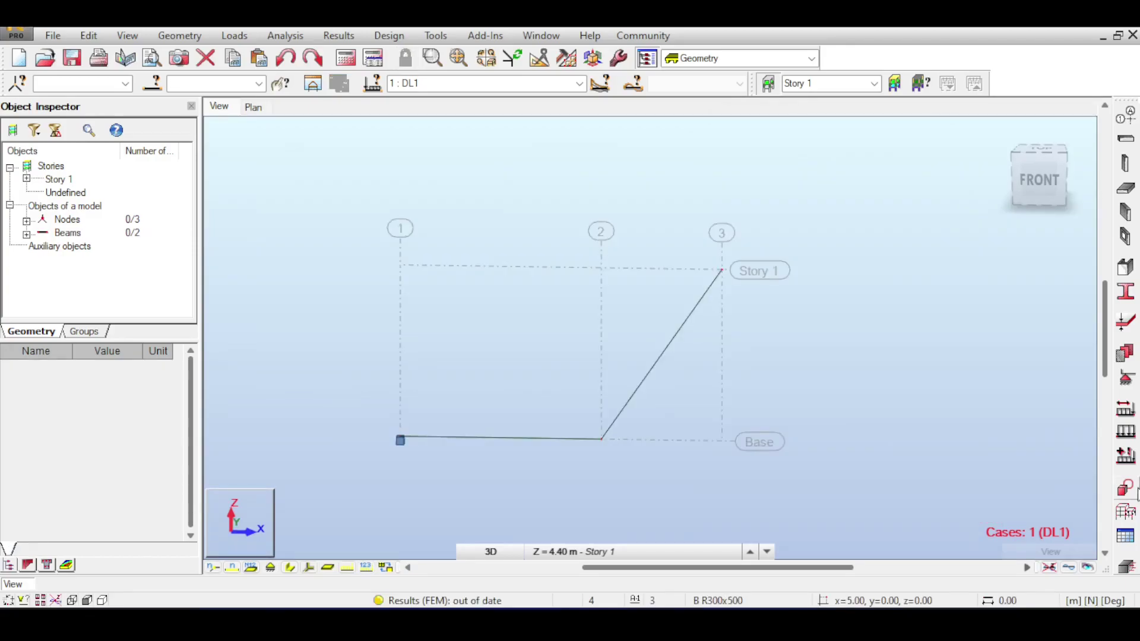
- Start a trapezoidal member load and try its 3-point and 4-point variants
{"action": "left_click", "coordinate": [1124, 438]}
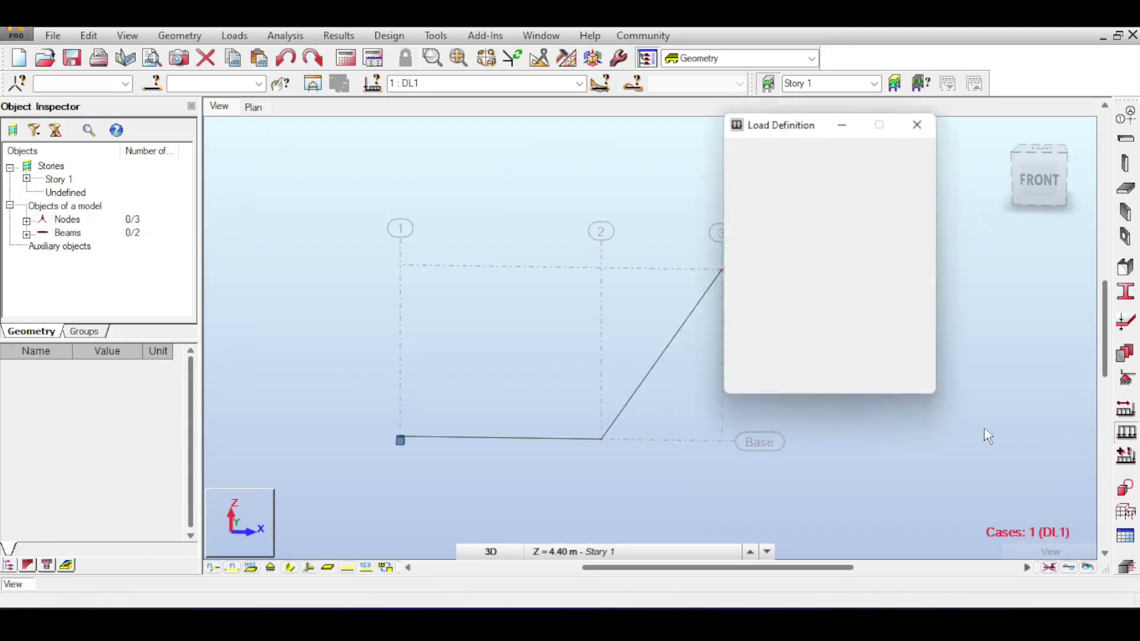
{"action": "left_click", "coordinate": [828, 205]}
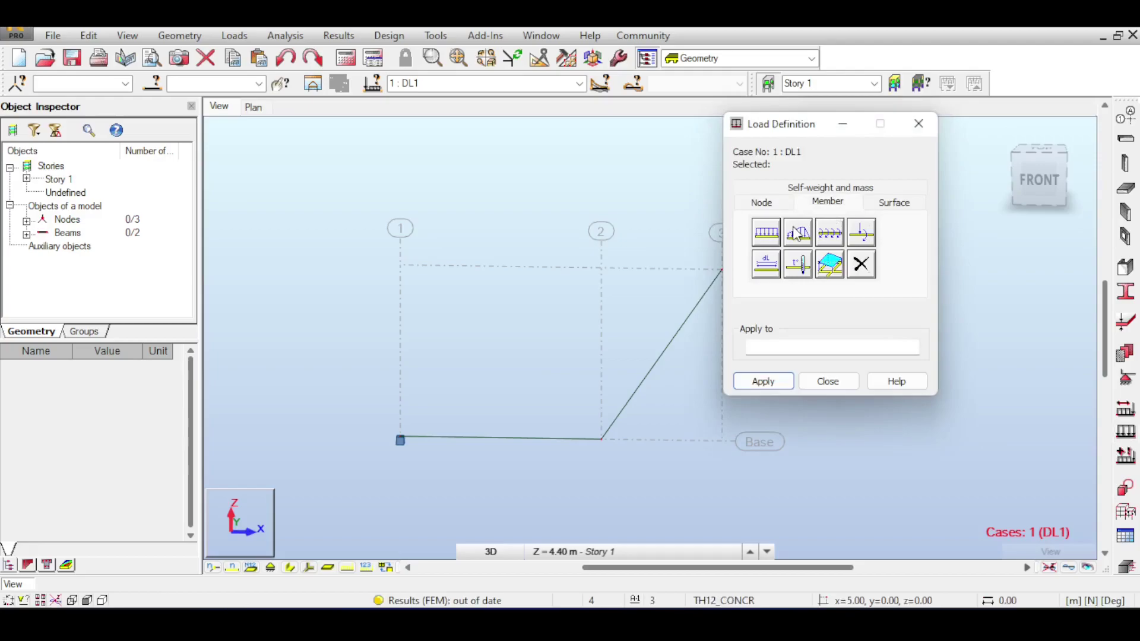
{"action": "left_click", "coordinate": [795, 232]}
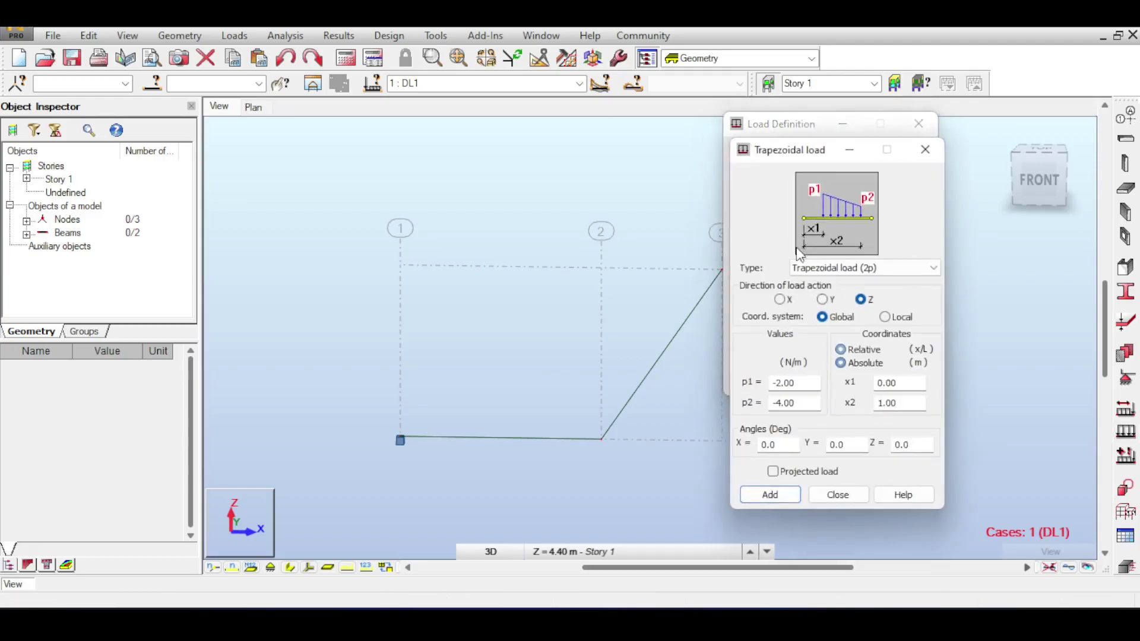
{"action": "left_click", "coordinate": [851, 274]}
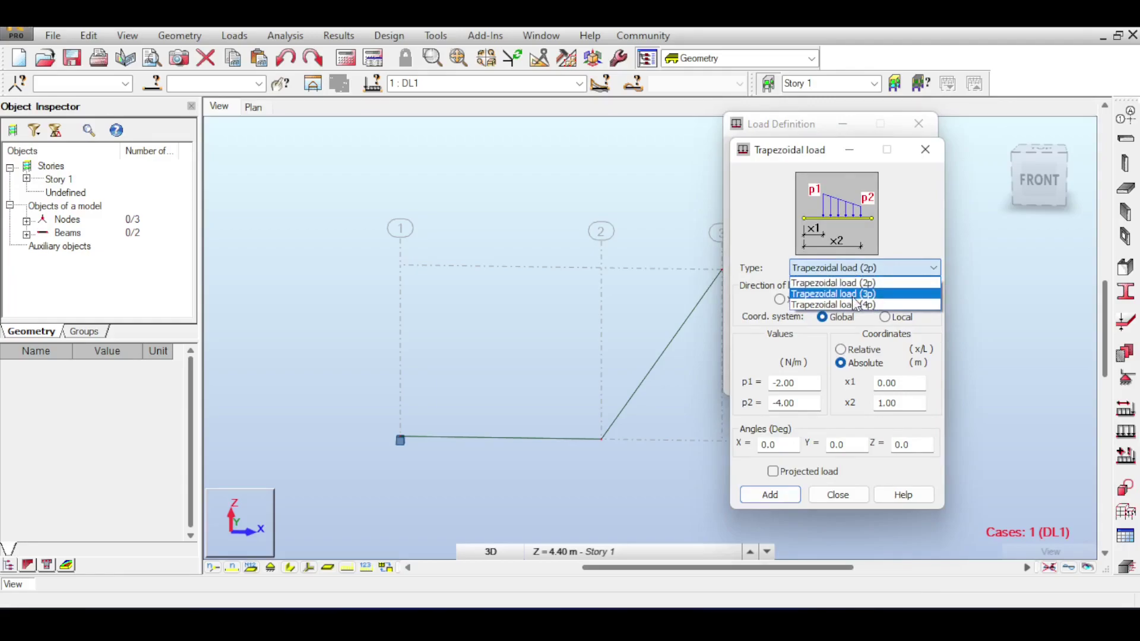
{"action": "left_click", "coordinate": [843, 294]}
{"action": "left_click", "coordinate": [855, 267]}
{"action": "left_click", "coordinate": [855, 304]}
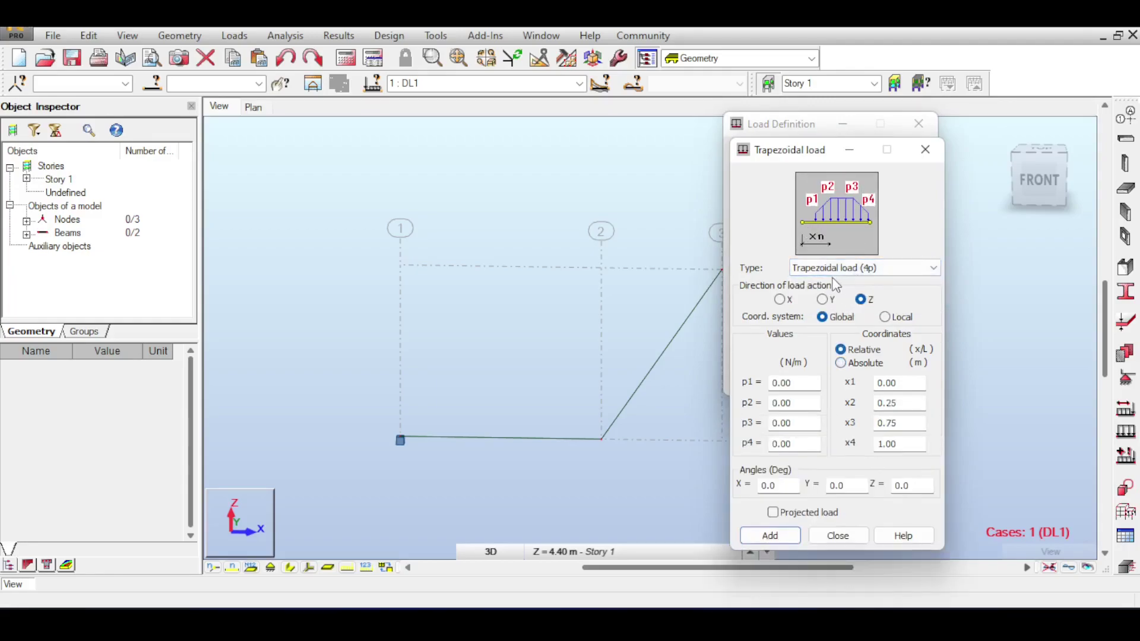
- Keep the 2-point trapezoidal type with p1 = -2.00 and p2 = -4.00 N/m in global Z
{"action": "left_click", "coordinate": [880, 270]}
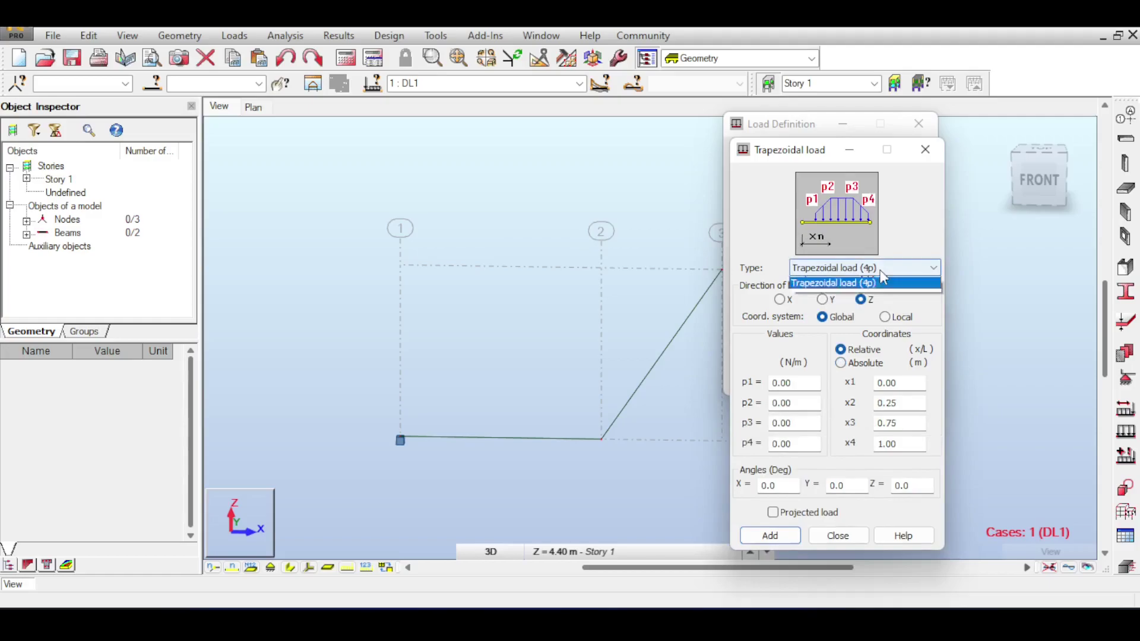
{"action": "left_click", "coordinate": [869, 281]}
{"action": "left_click", "coordinate": [870, 279]}
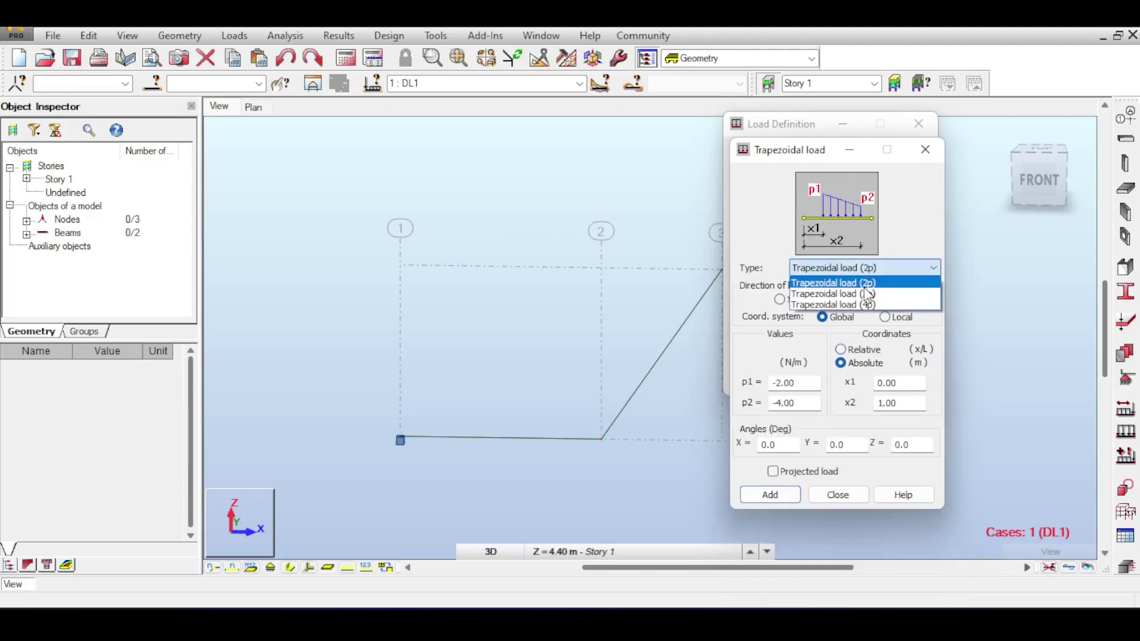
{"action": "left_click", "coordinate": [870, 284]}
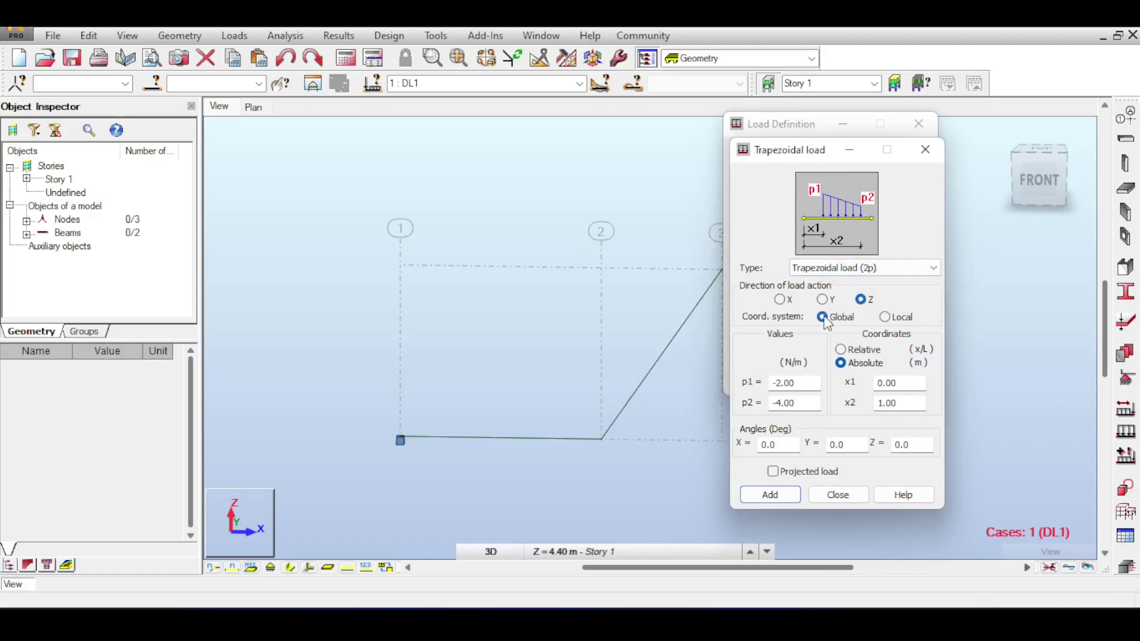
{"action": "double_click", "coordinate": [793, 382]}
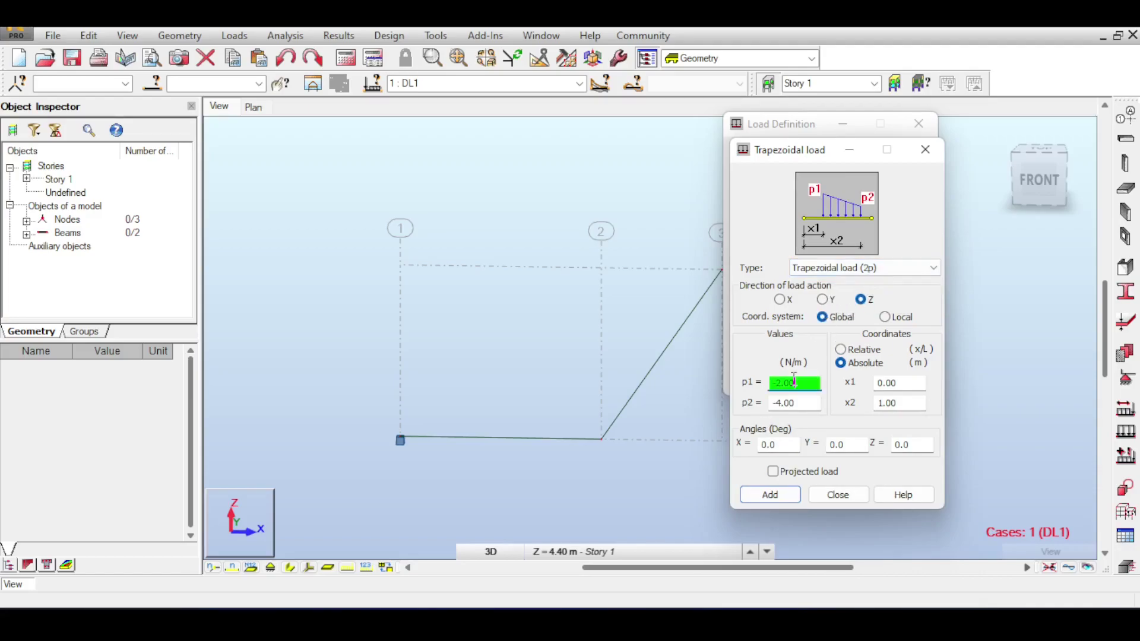
{"action": "left_click", "coordinate": [789, 403]}
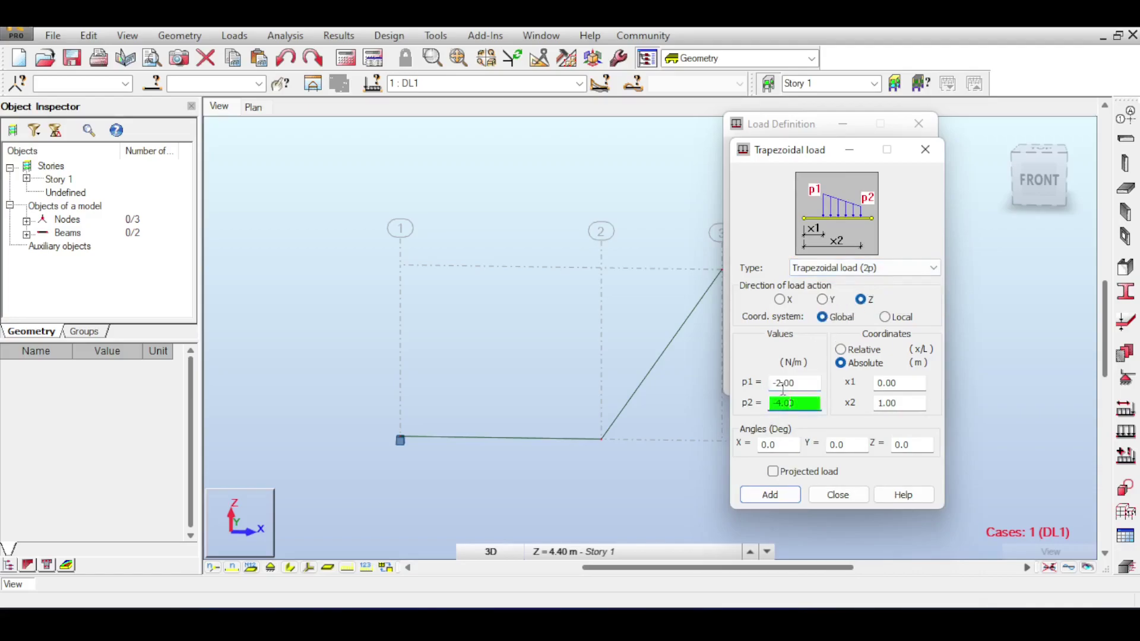
{"action": "left_click", "coordinate": [783, 384]}
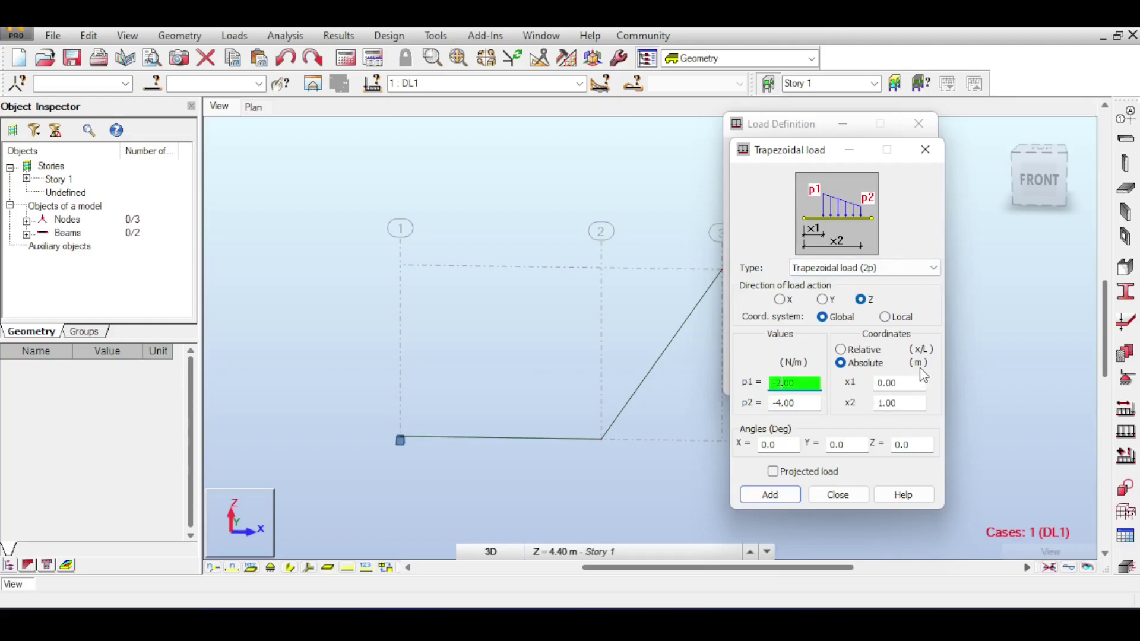
- Confirm p2 = -4.00 and add the 2-point trapezoidal load definition
{"action": "left_click", "coordinate": [785, 403]}
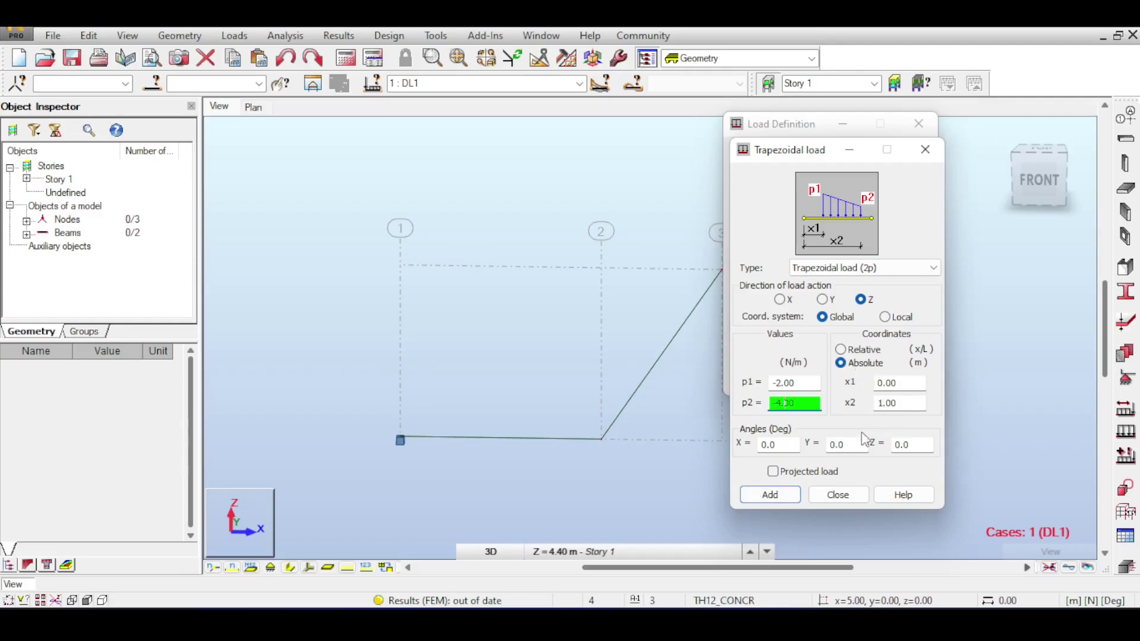
{"action": "left_click", "coordinate": [782, 498]}
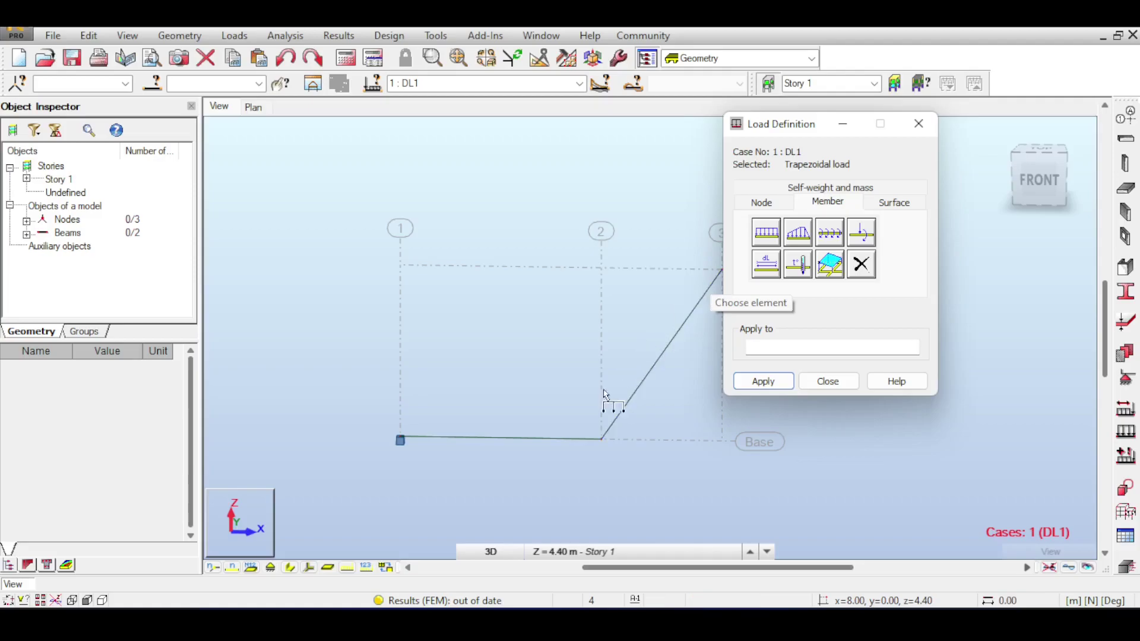
- Apply the pZ = -2.00;-4.00 trapezoidal load to the inclined beam
{"action": "left_click", "coordinate": [620, 424]}
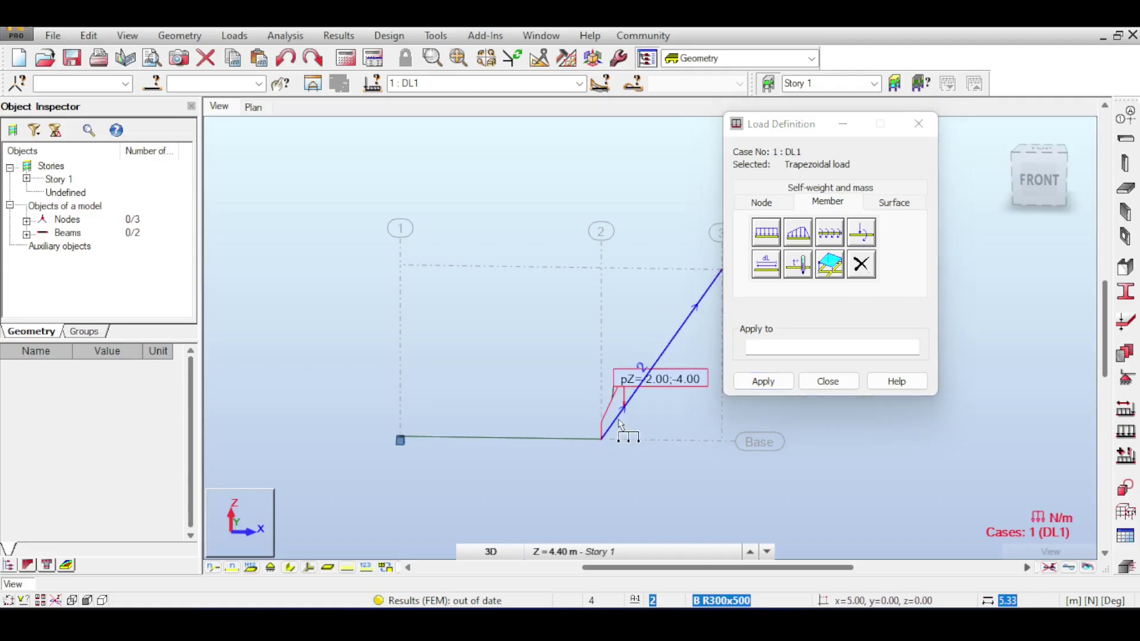
{"action": "scroll", "coordinate": [641, 429], "scroll_direction": "up", "scroll_amount": 2}
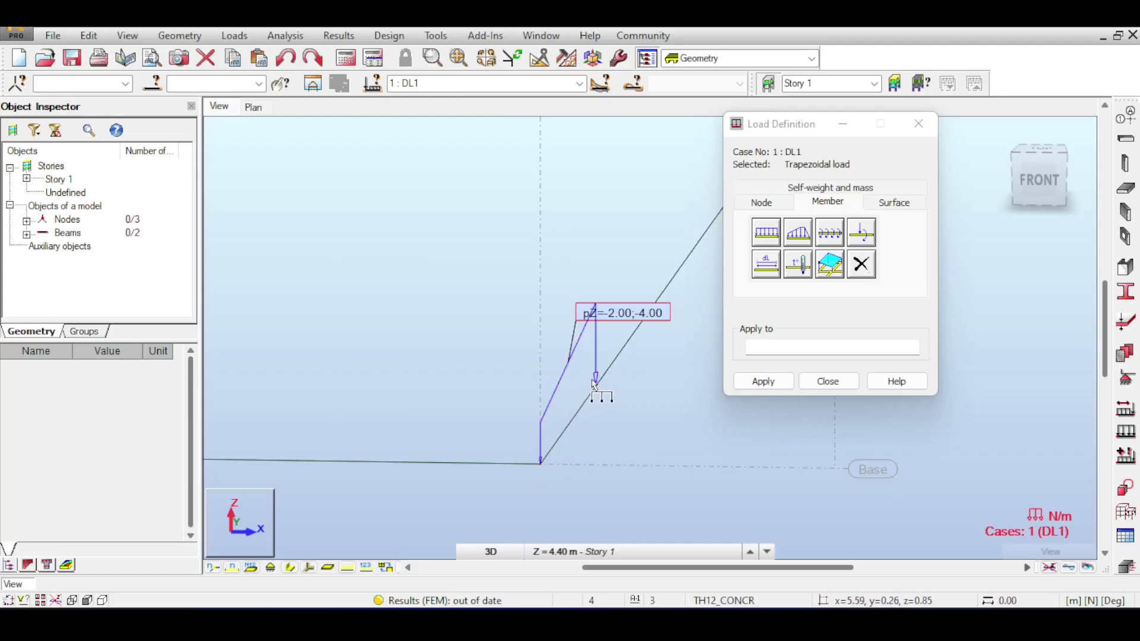
{"action": "scroll", "coordinate": [597, 389], "scroll_direction": "down", "scroll_amount": 4}
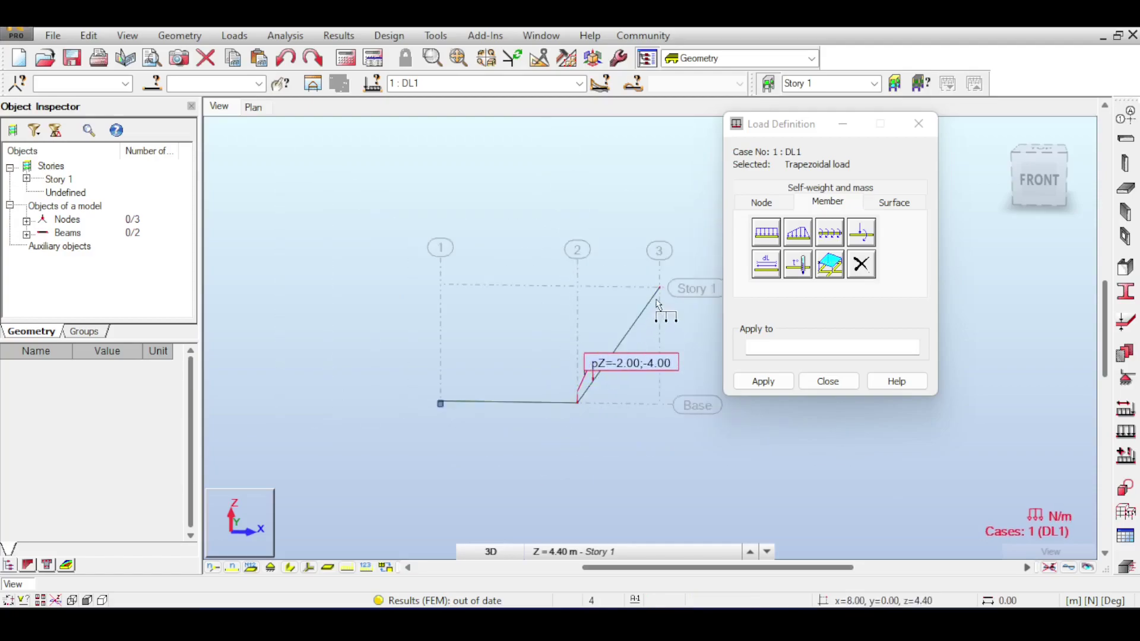
{"action": "left_click", "coordinate": [653, 306]}
{"action": "scroll", "coordinate": [645, 289], "scroll_direction": "up", "scroll_amount": 2}
{"action": "scroll", "coordinate": [645, 290], "scroll_direction": "up", "scroll_amount": 2}
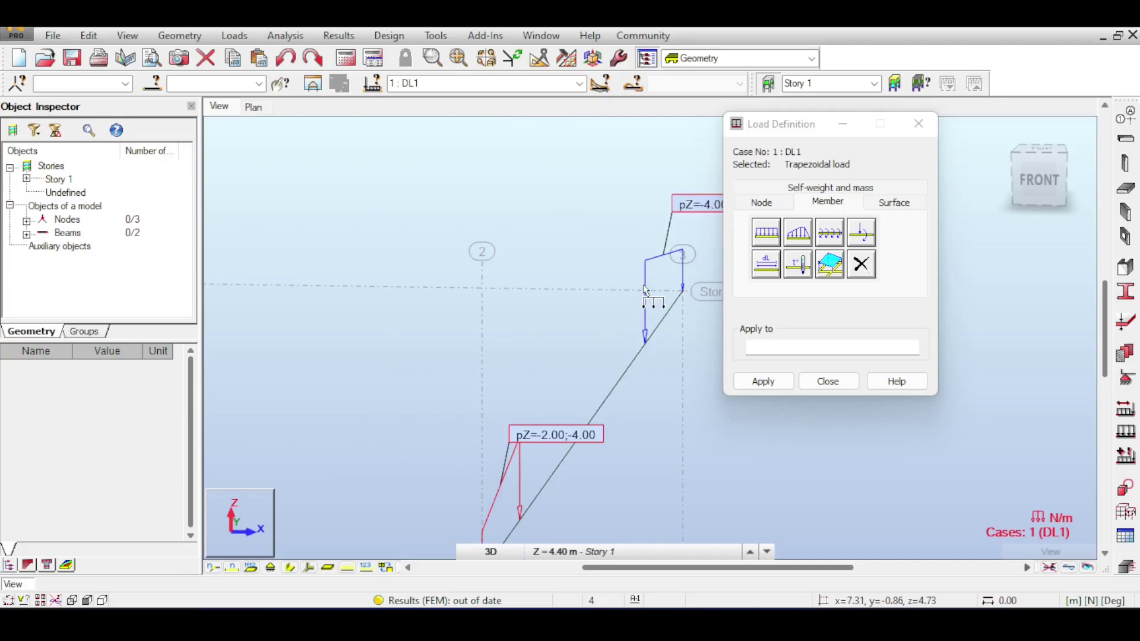
- Add a partial trapezoidal load from x1 = 0.4 to x2 = 0.6 on the inclined beam
{"action": "left_click", "coordinate": [798, 237]}
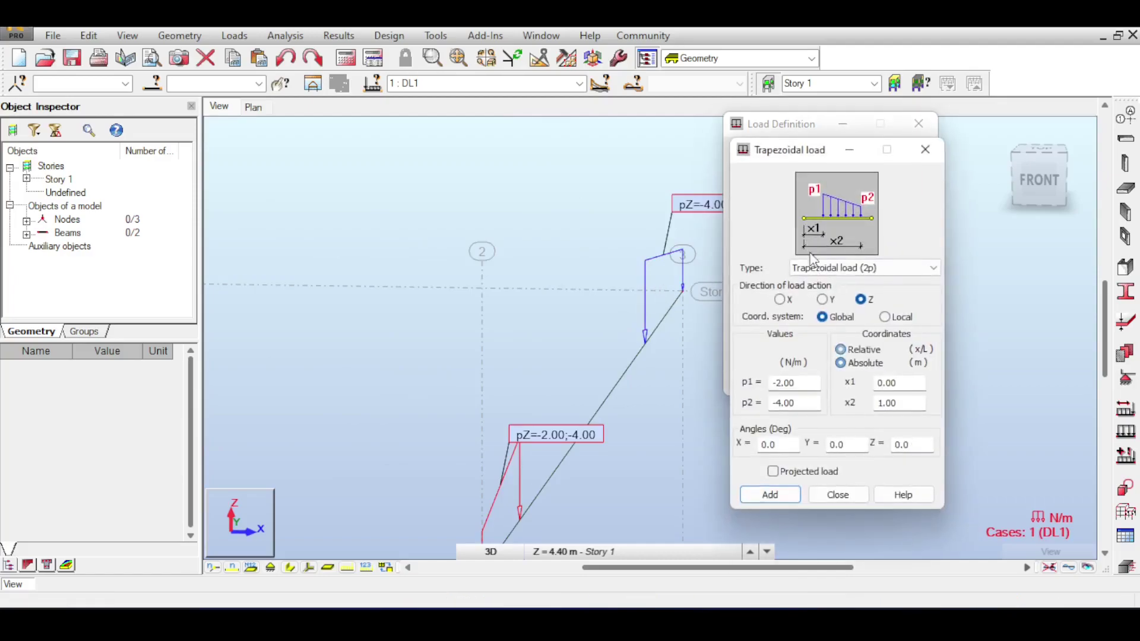
{"action": "left_click", "coordinate": [886, 382]}
{"action": "type", "text": "04"}
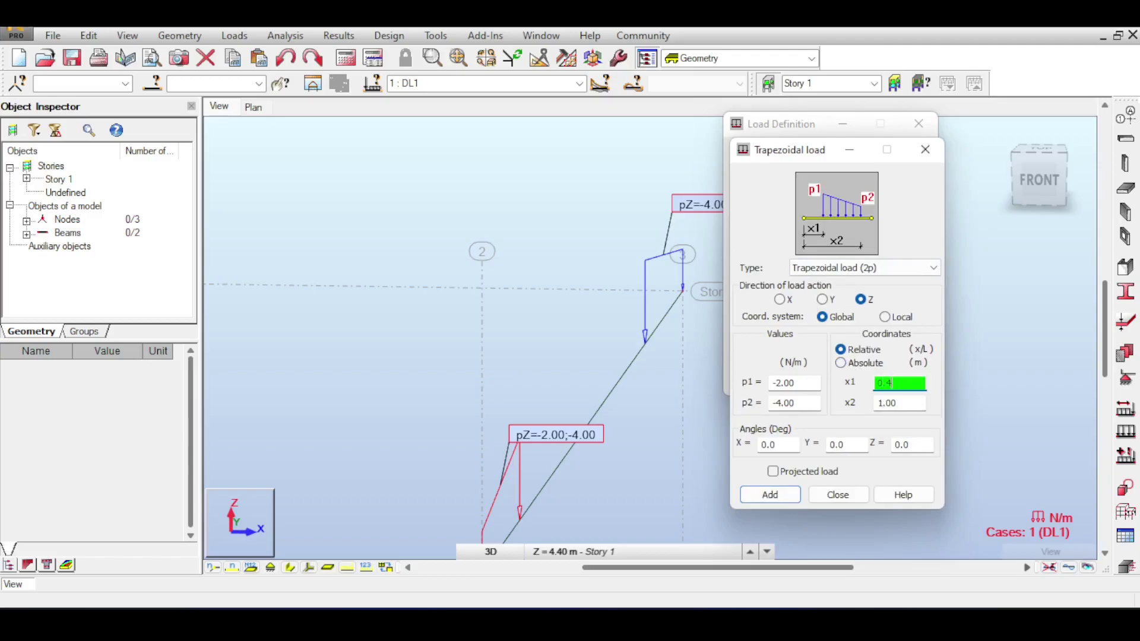
{"action": "left_click", "coordinate": [905, 402]}
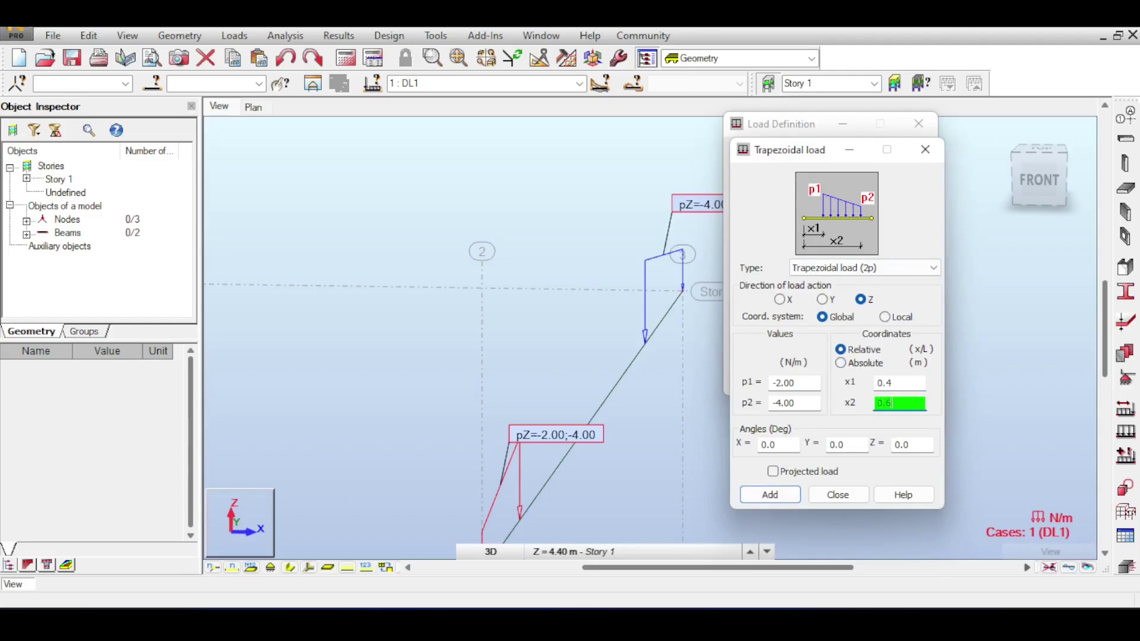
{"action": "left_click", "coordinate": [770, 495]}
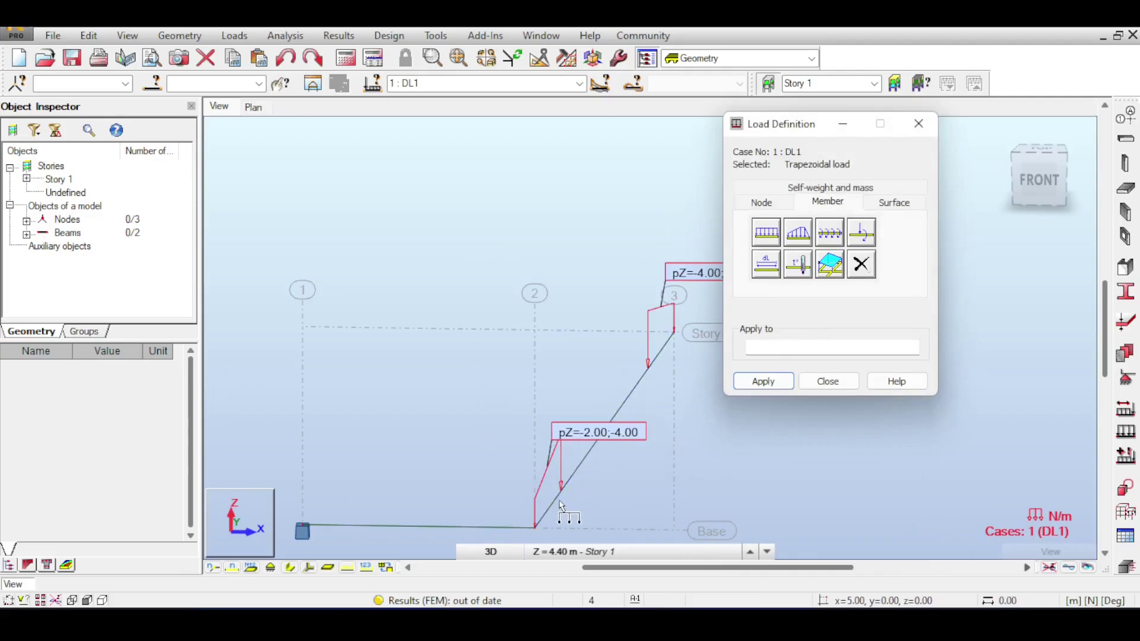
{"action": "left_click", "coordinate": [572, 482]}
{"action": "scroll", "coordinate": [572, 482], "scroll_direction": "up", "scroll_amount": 2}
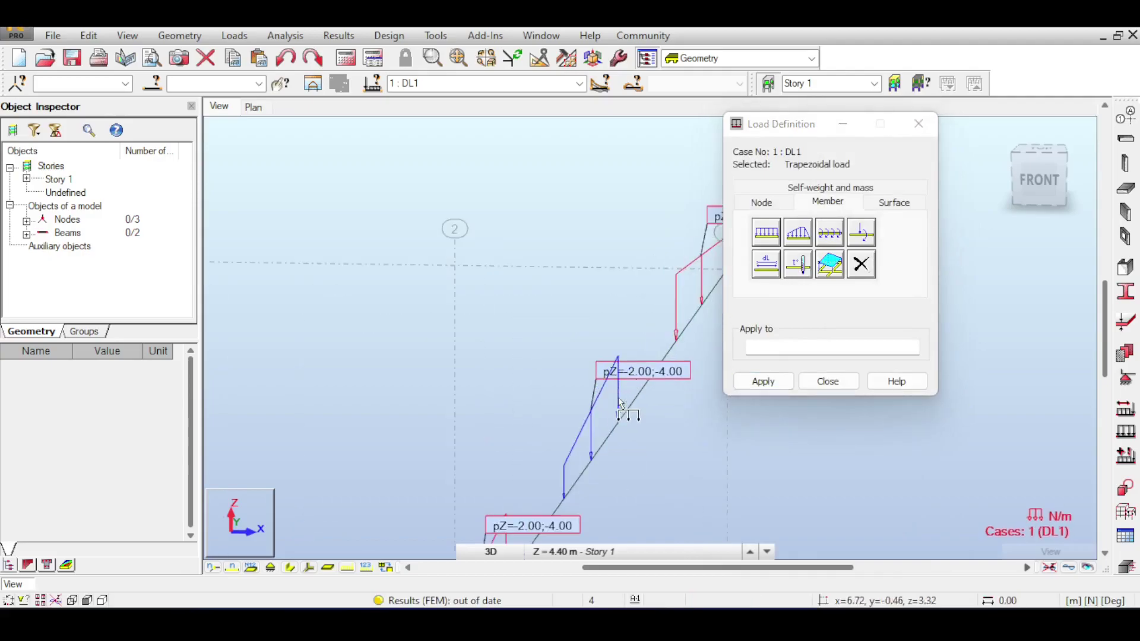
{"action": "scroll", "coordinate": [634, 325], "scroll_direction": "down", "scroll_amount": 3}
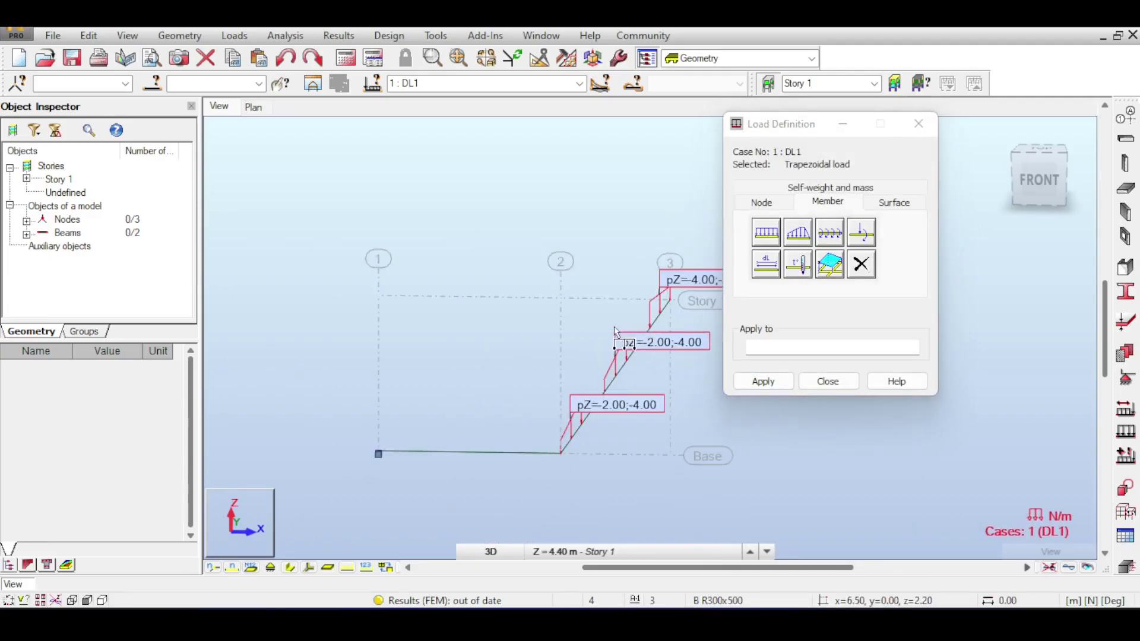
{"action": "scroll", "coordinate": [653, 350], "scroll_direction": "down", "scroll_amount": 1}
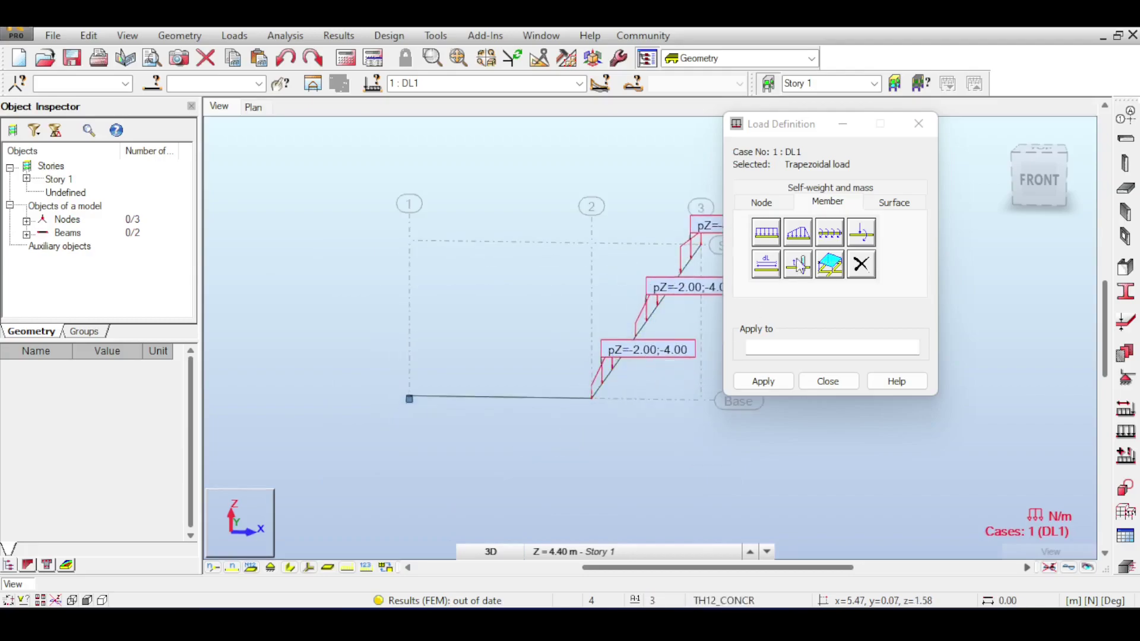
{"action": "left_click", "coordinate": [826, 233]}
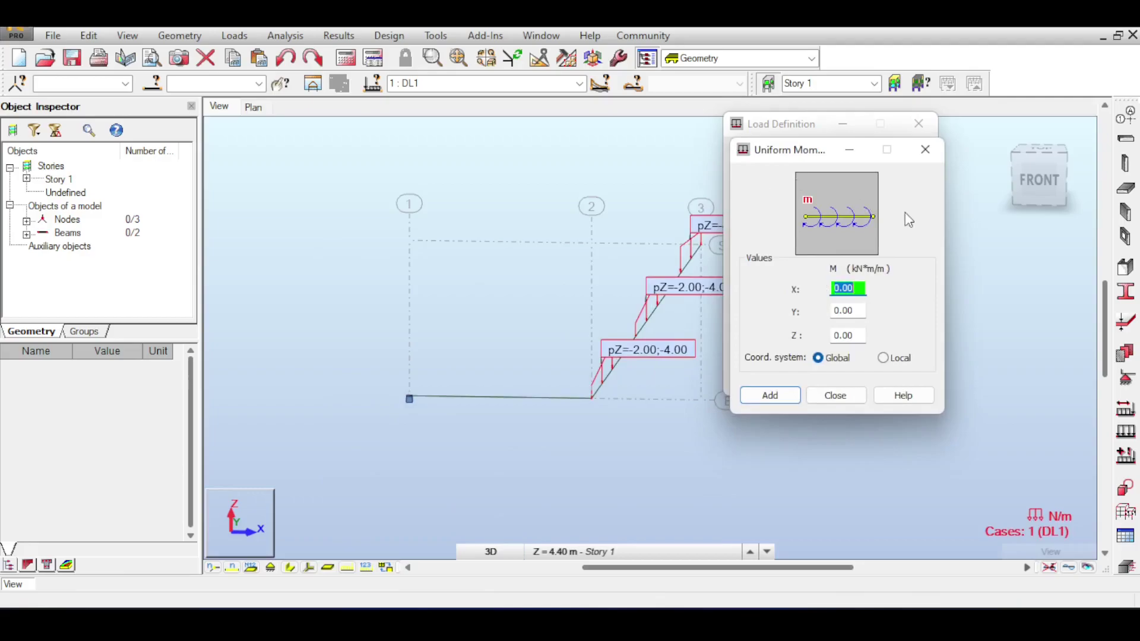
- Apply a local uniform moment X = 5000 N·m/m to Beam 1, then close Load Definition
{"action": "left_click", "coordinate": [925, 149]}
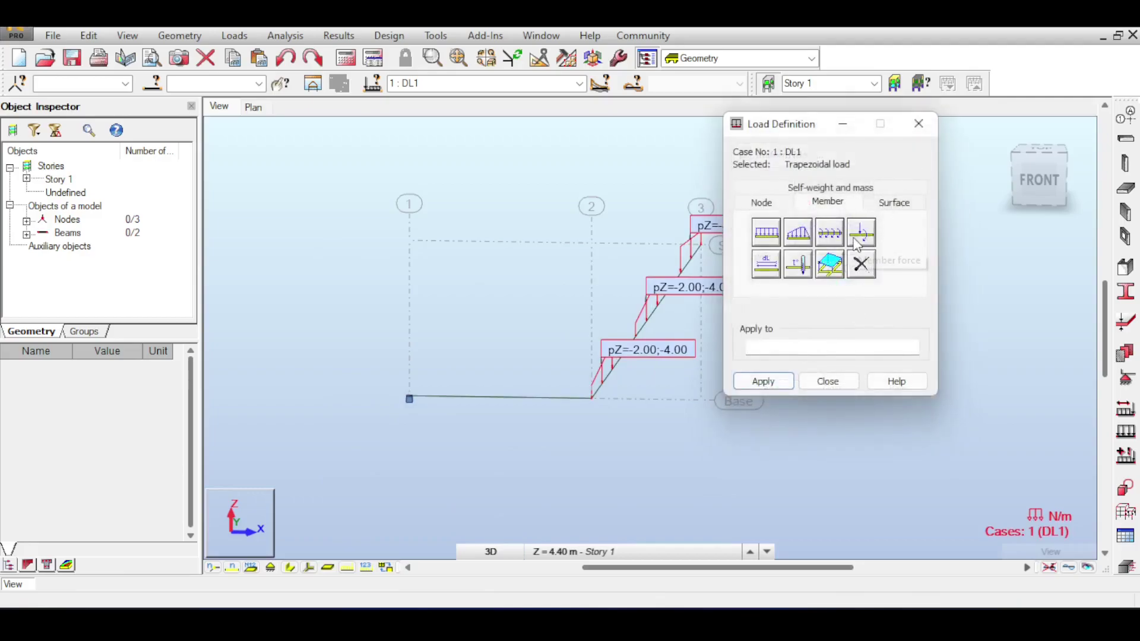
{"action": "left_click", "coordinate": [833, 241]}
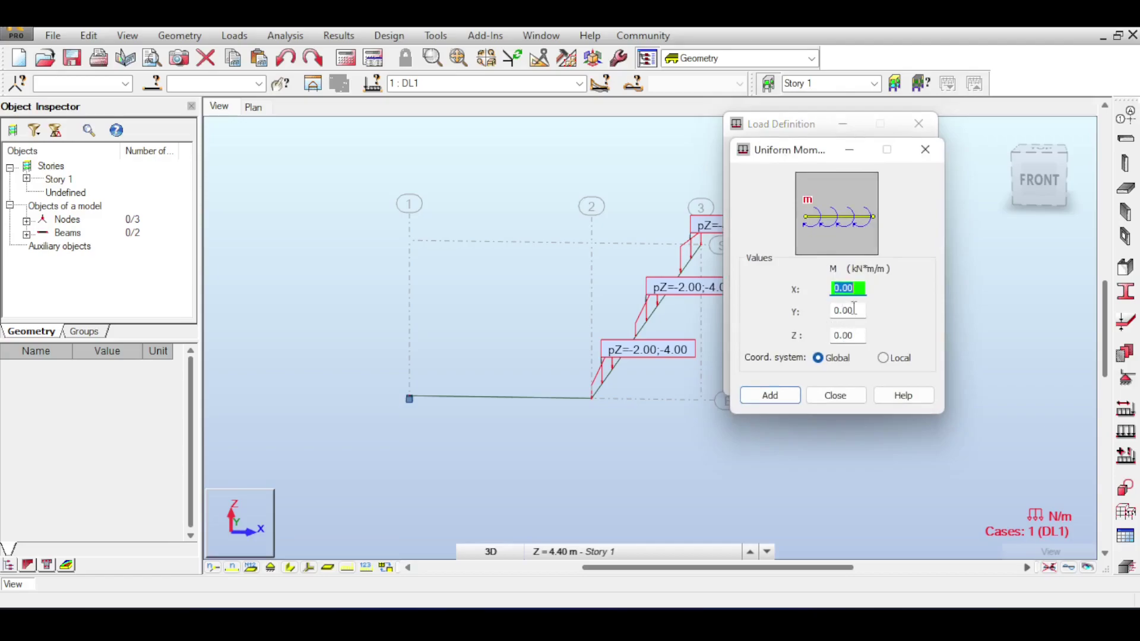
{"action": "left_click", "coordinate": [882, 359]}
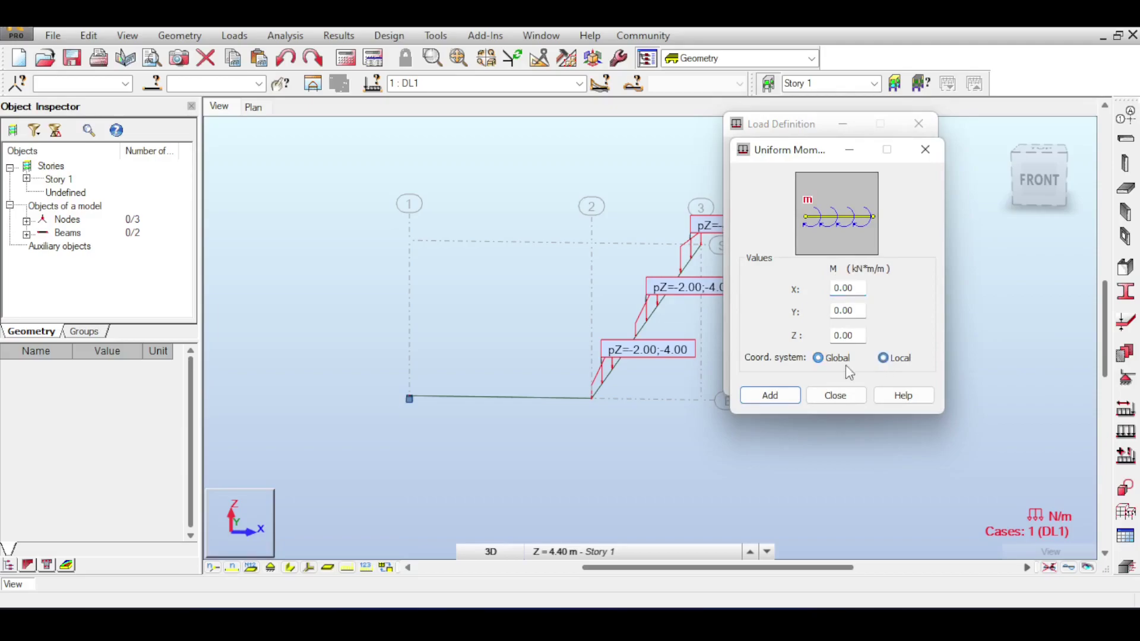
{"action": "left_click", "coordinate": [831, 288]}
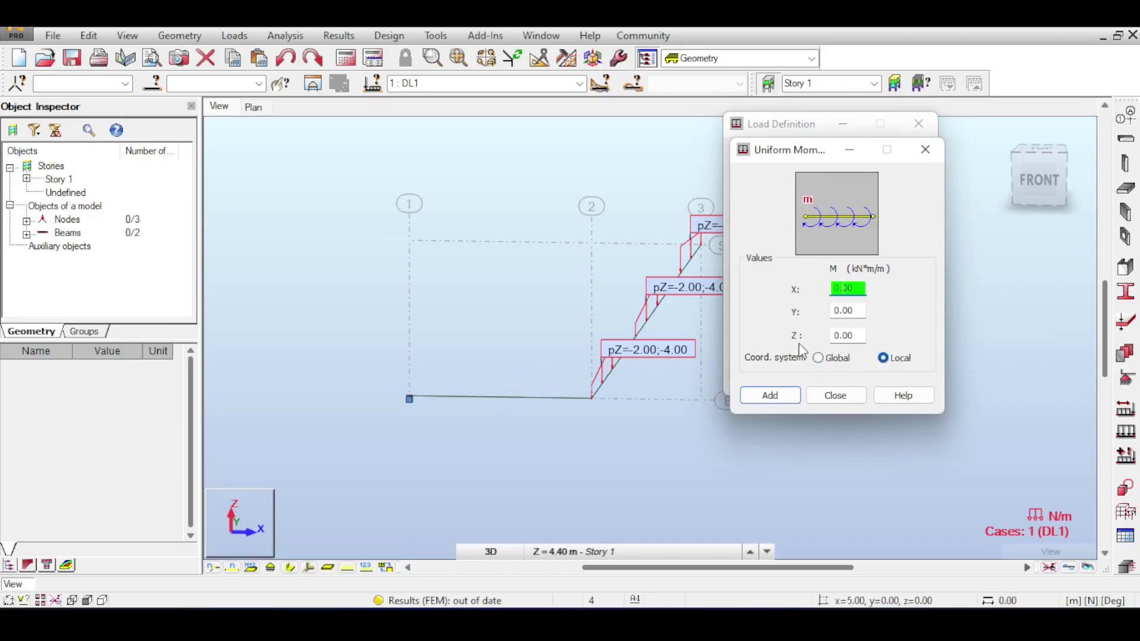
{"action": "left_click_drag", "start_coordinate": [864, 291], "coordinate": [803, 314]}
{"action": "left_click", "coordinate": [780, 396]}
{"action": "left_click_drag", "start_coordinate": [488, 326], "coordinate": [429, 433]}
{"action": "left_click", "coordinate": [764, 381]}
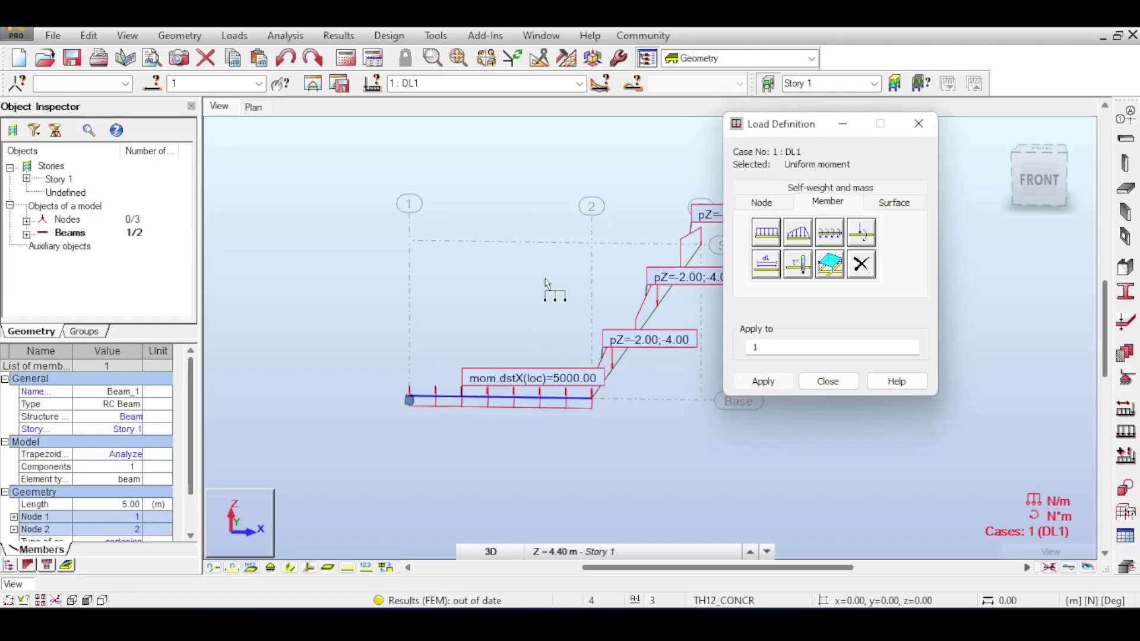
{"action": "scroll", "coordinate": [511, 332], "scroll_direction": "up", "scroll_amount": 3}
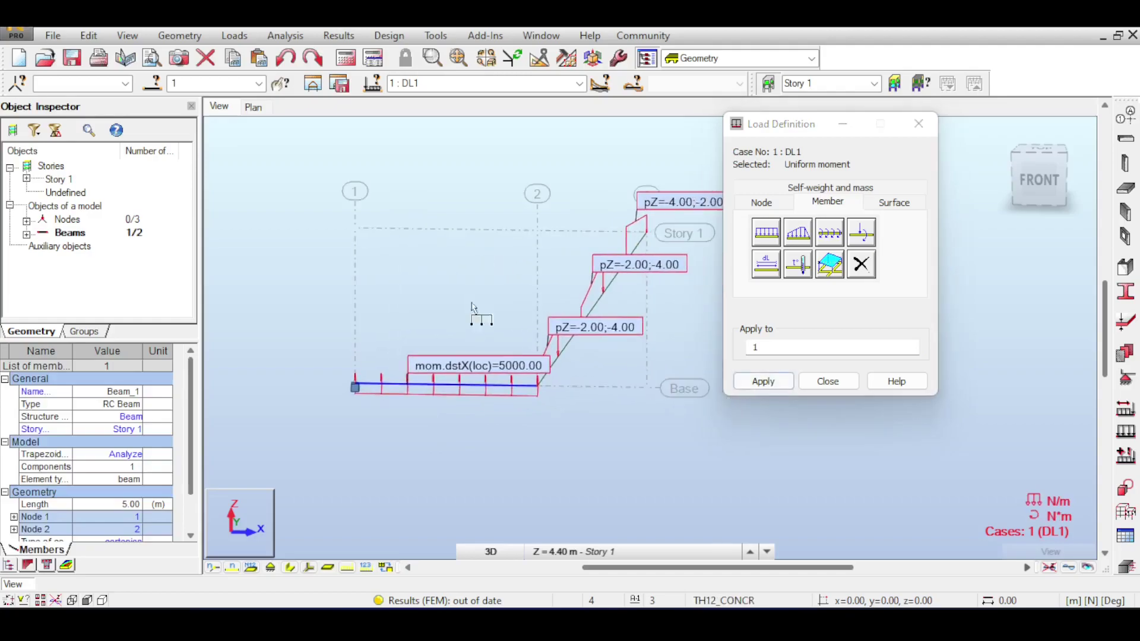
{"action": "left_click", "coordinate": [828, 381]}
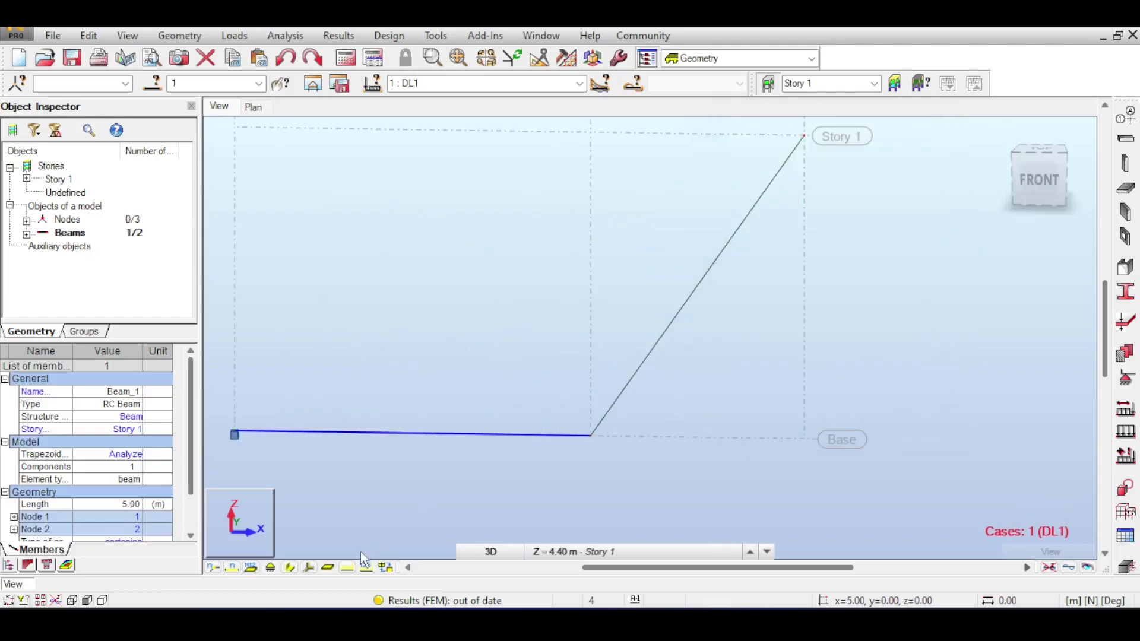
- Define a local member force FZ = -1.50 at x = 1.50 m absolute
{"action": "left_click", "coordinate": [366, 567]}
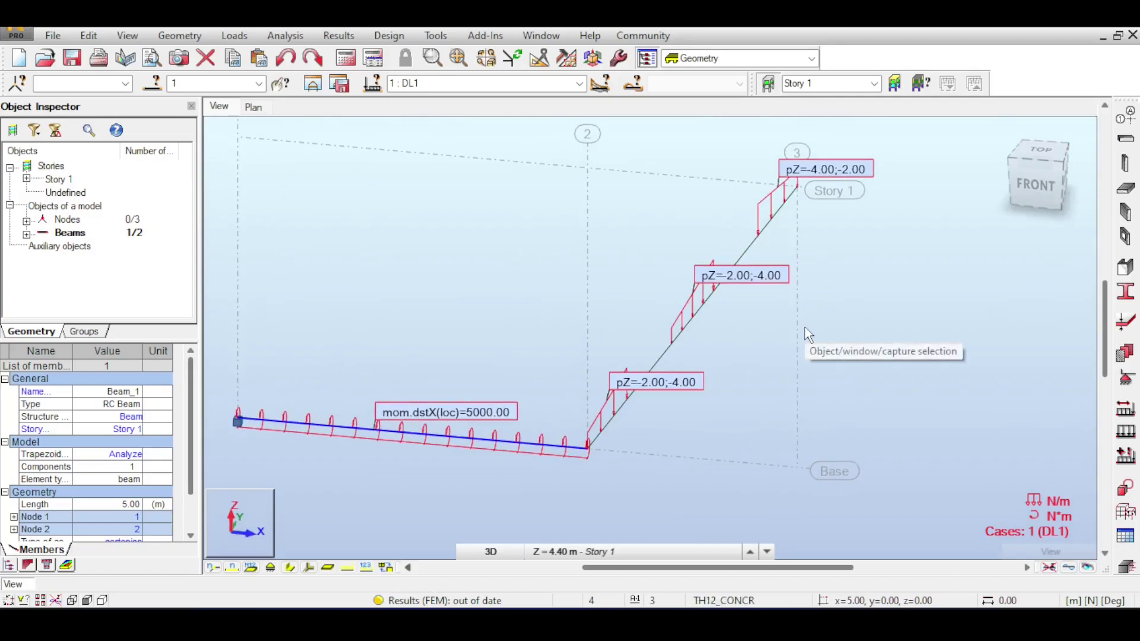
{"action": "left_click", "coordinate": [1126, 431]}
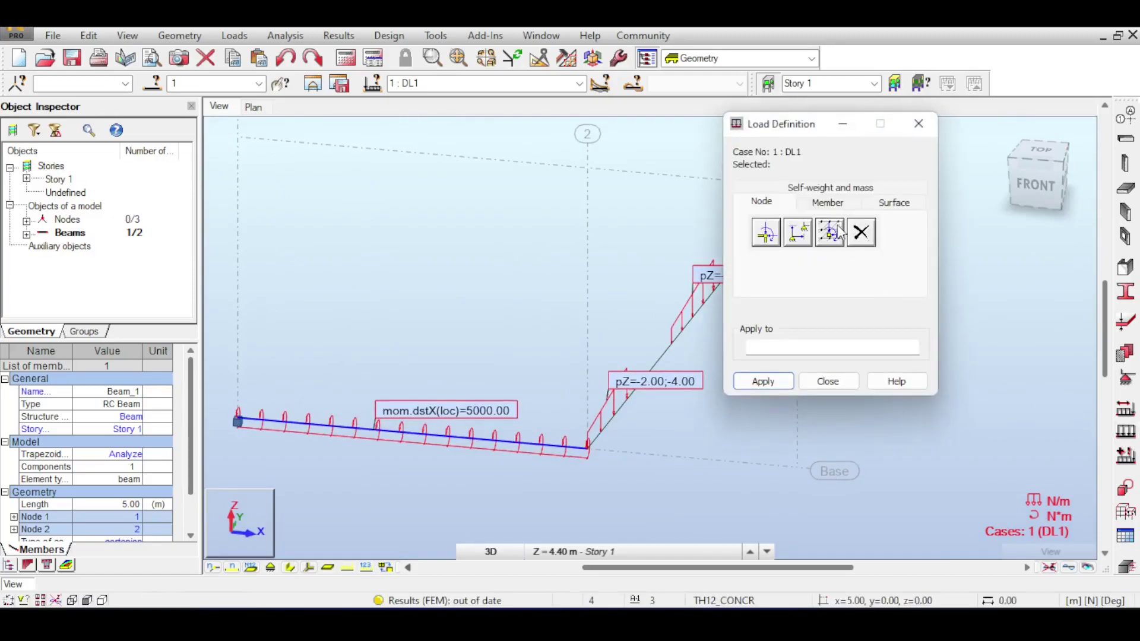
{"action": "left_click", "coordinate": [829, 202]}
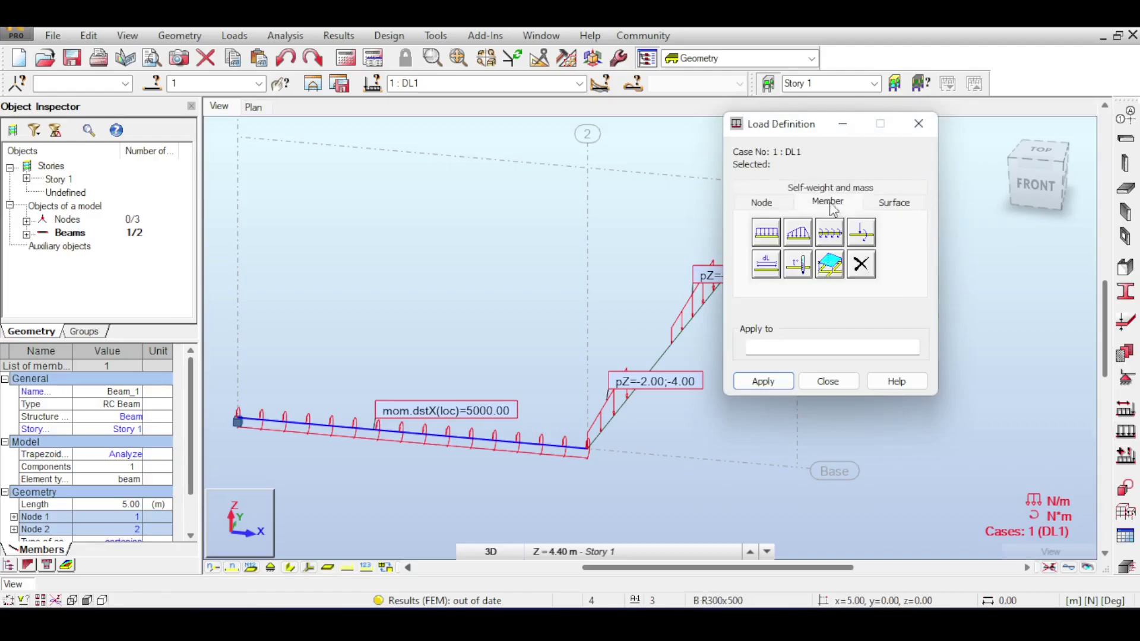
{"action": "left_click", "coordinate": [862, 233]}
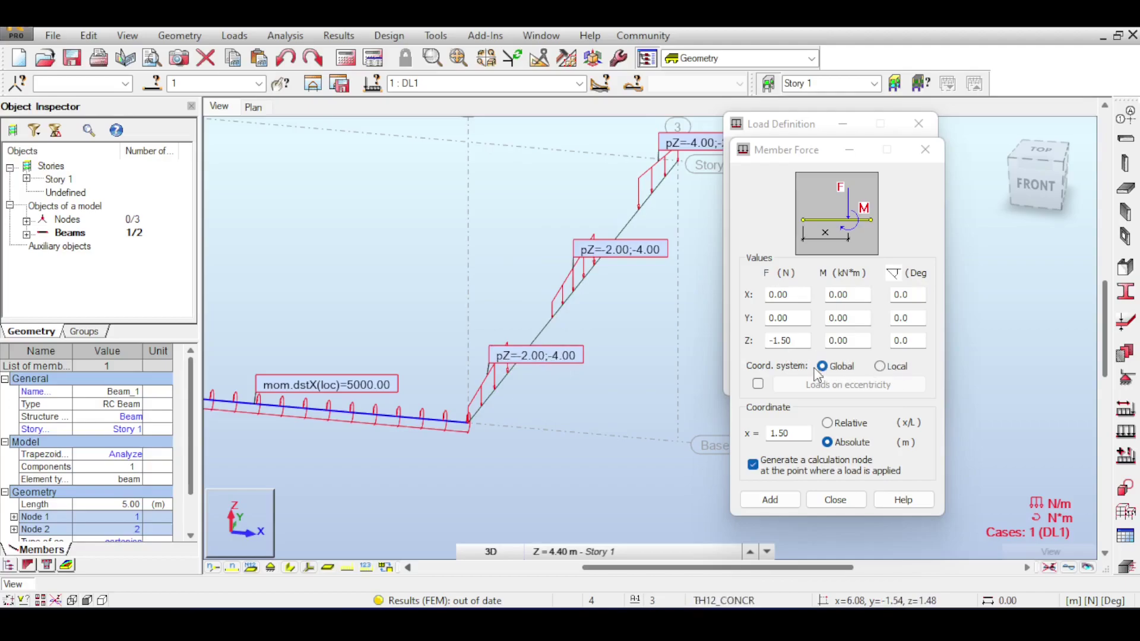
{"action": "left_click", "coordinate": [881, 367]}
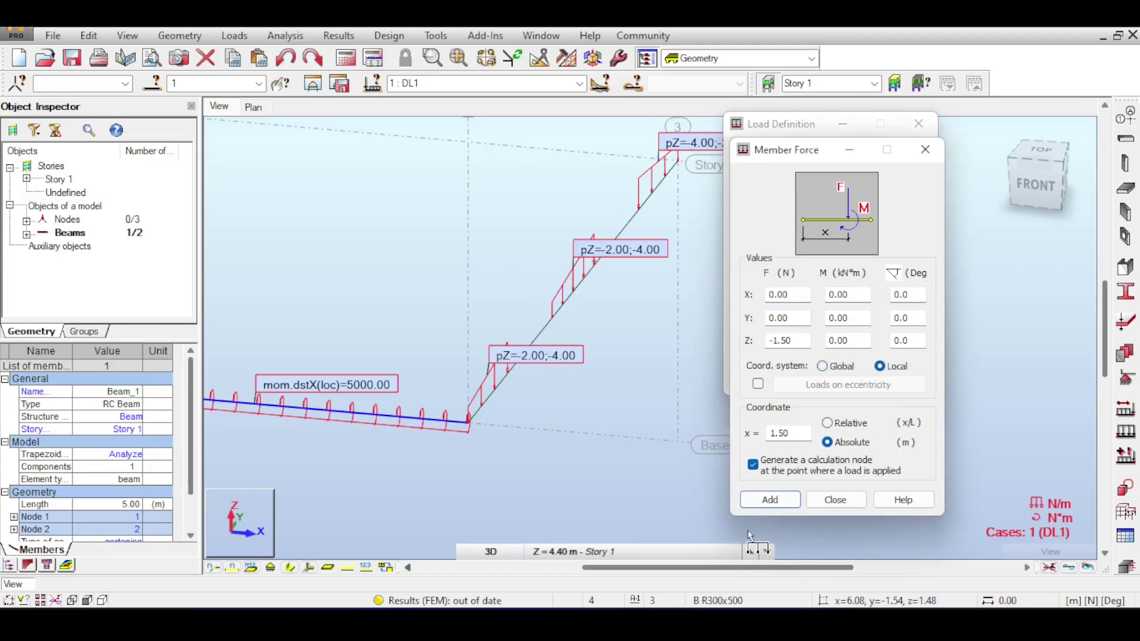
{"action": "left_click", "coordinate": [769, 499]}
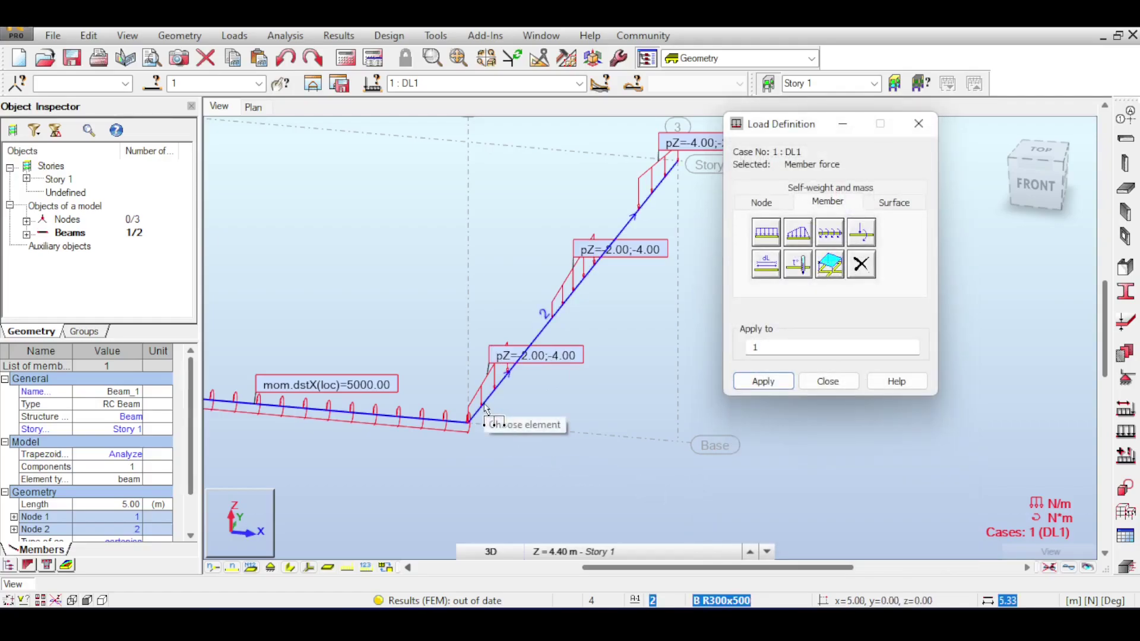
- Place the -1.50 local force on the inclined beam and inspect it
{"action": "left_click", "coordinate": [486, 408]}
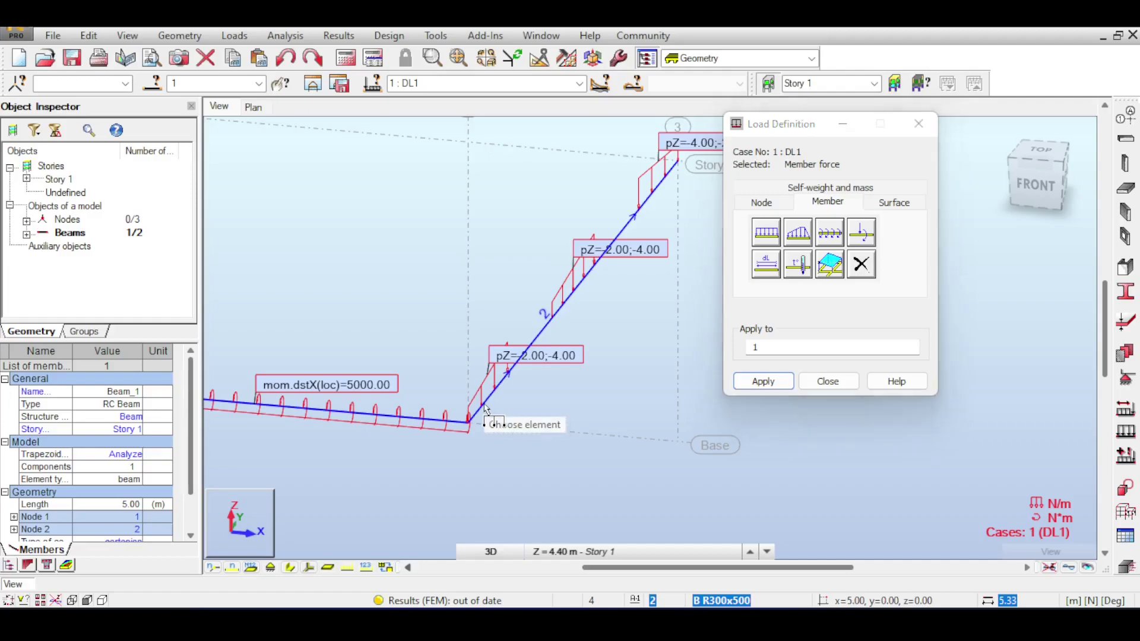
{"action": "scroll", "coordinate": [512, 291], "scroll_direction": "up", "scroll_amount": 3}
{"action": "middle_click_drag", "start_coordinate": [569, 189], "coordinate": [558, 283]}
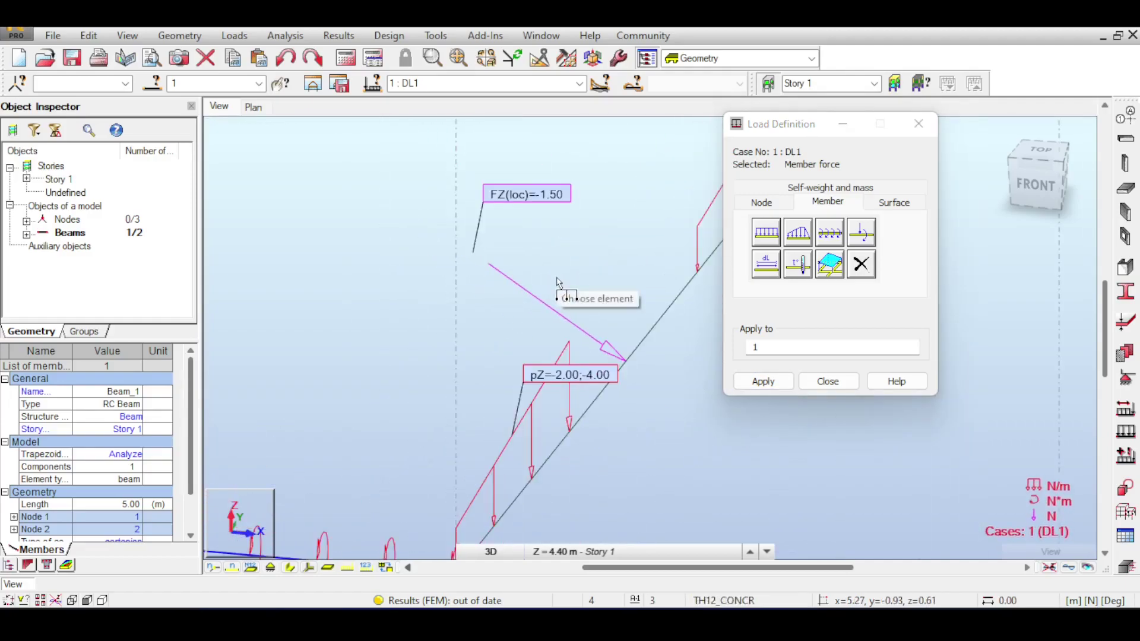
{"action": "scroll", "coordinate": [558, 282], "scroll_direction": "down", "scroll_amount": 2}
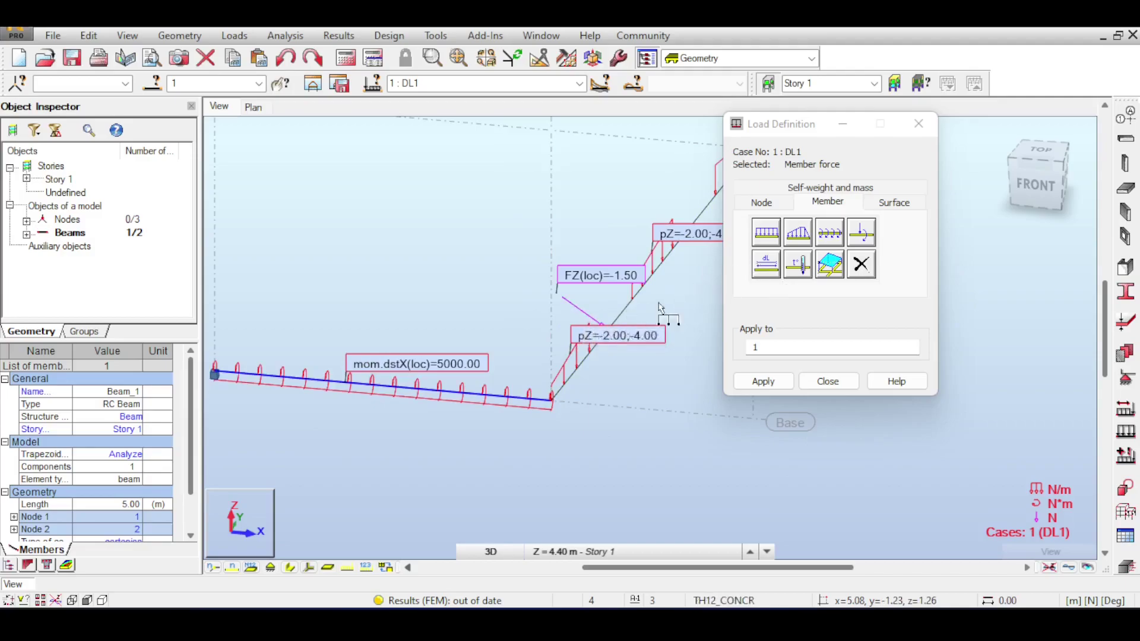
{"action": "left_click", "coordinate": [765, 264]}
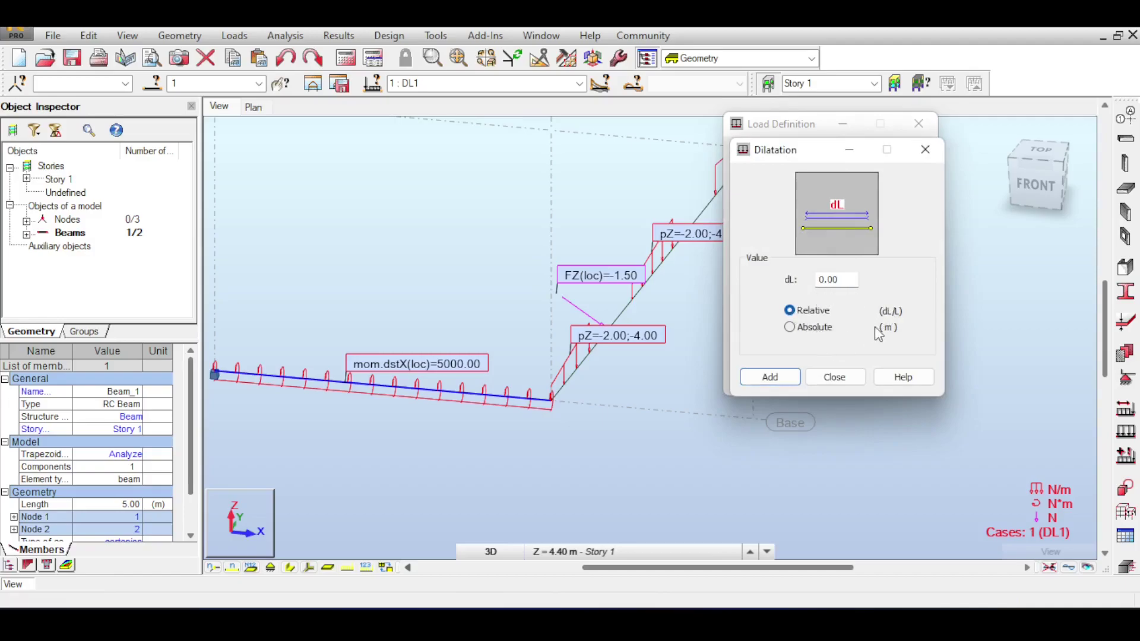
- Inspect the Dilatation and Thermal member load dialogs, closing both and Load Definition without adding loads
{"action": "left_click", "coordinate": [760, 375]}
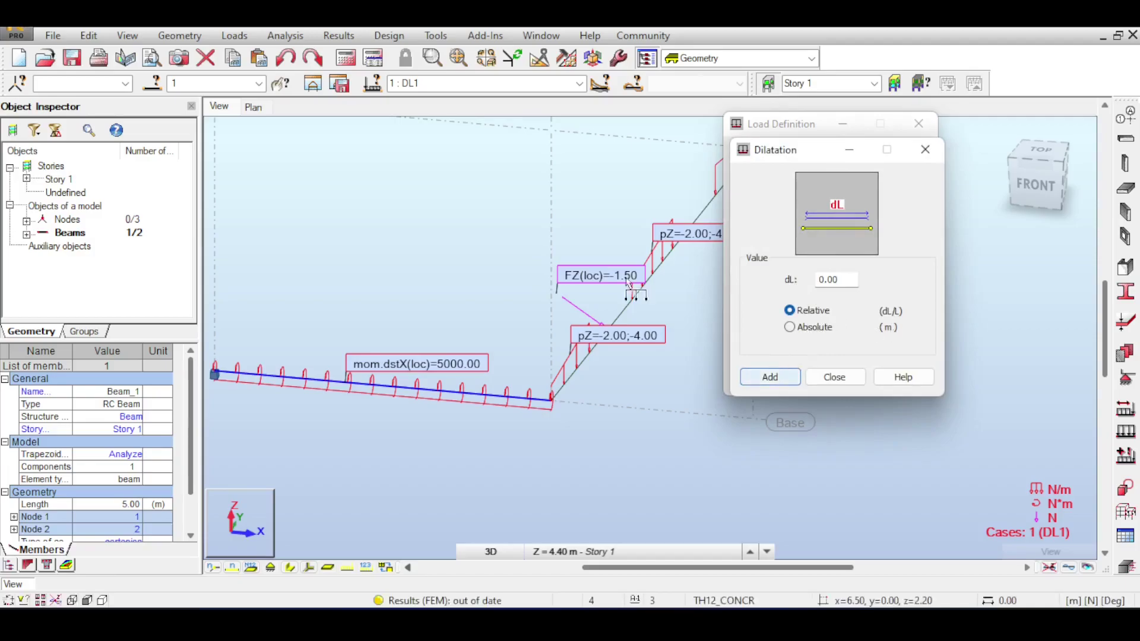
{"action": "left_click", "coordinate": [835, 377]}
{"action": "left_click", "coordinate": [795, 270]}
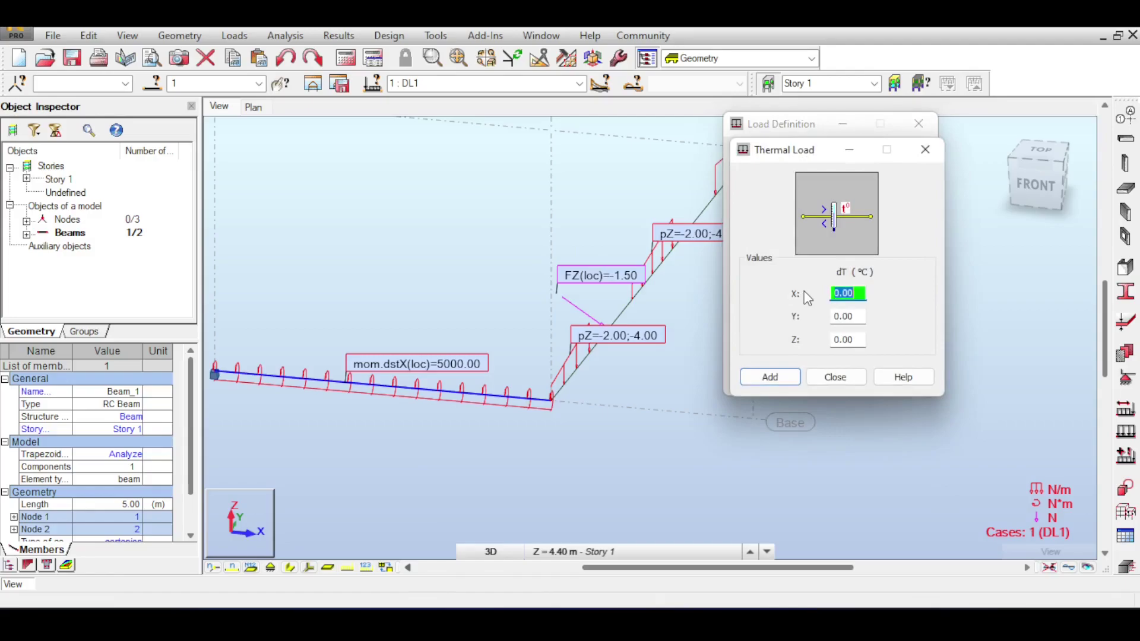
{"action": "left_click", "coordinate": [924, 153]}
{"action": "left_click", "coordinate": [911, 131]}
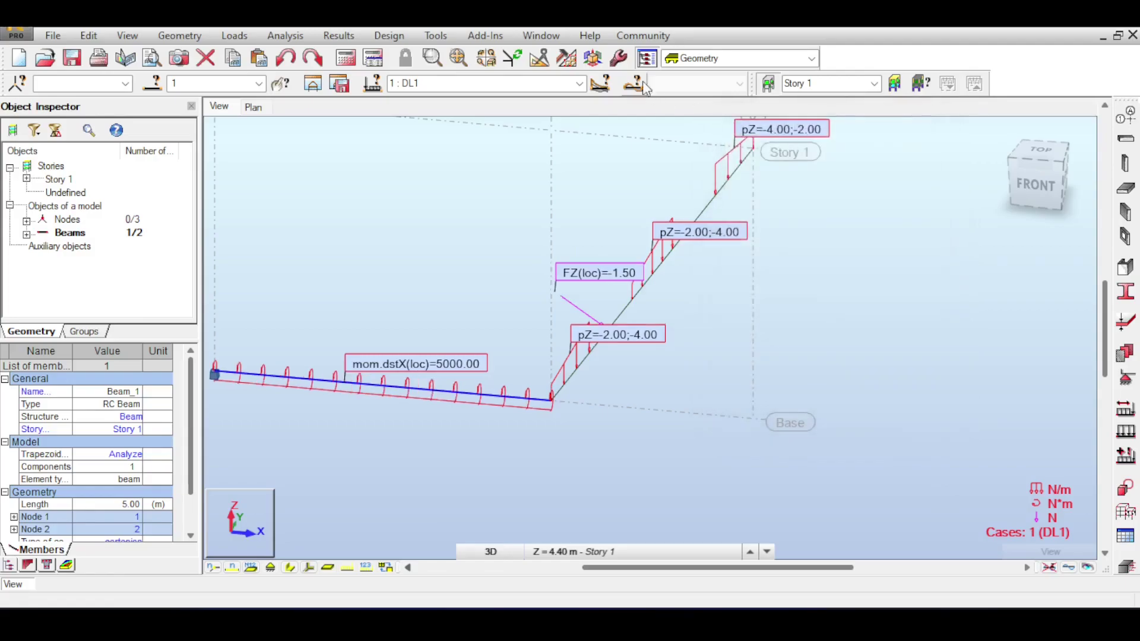
{"action": "left_click", "coordinate": [513, 149]}
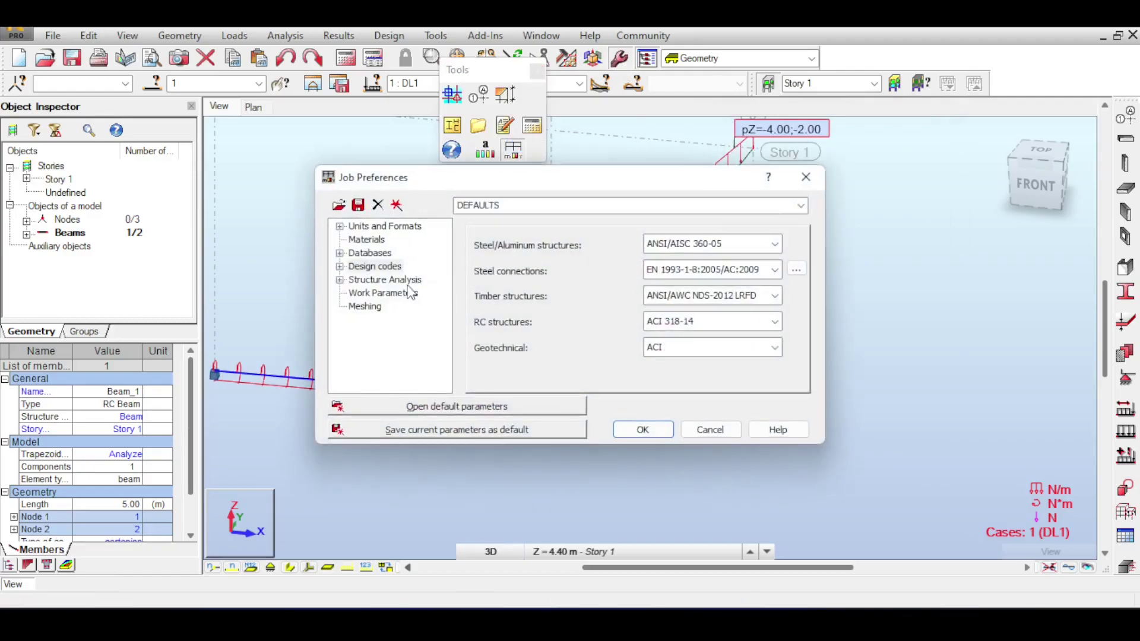
{"action": "left_click", "coordinate": [363, 239]}
{"action": "left_click", "coordinate": [537, 321]}
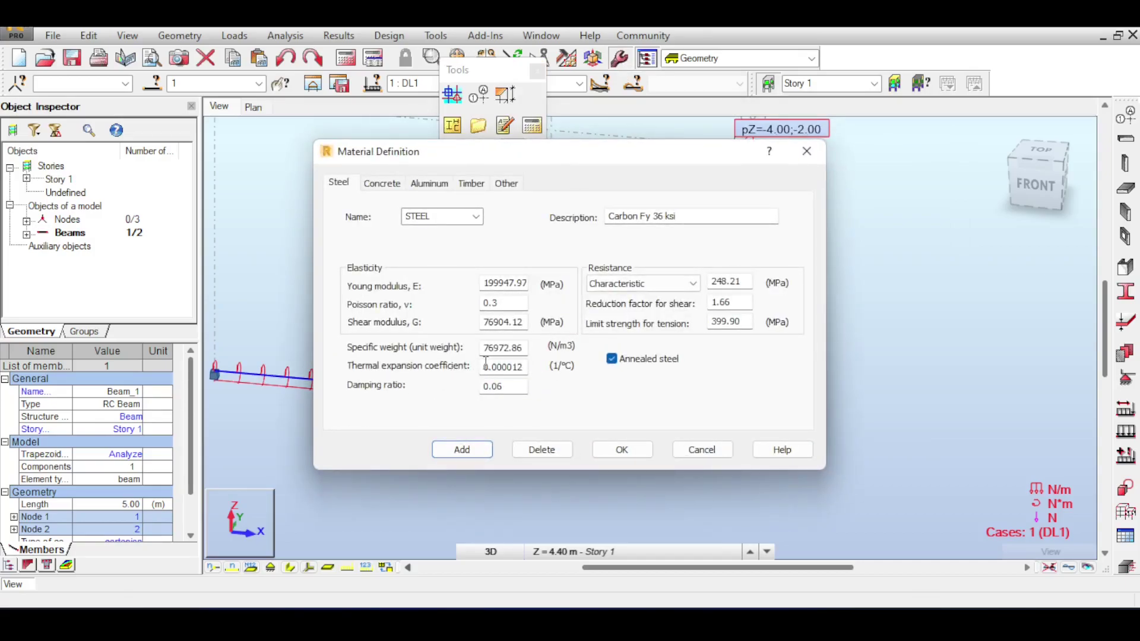
{"action": "left_click", "coordinate": [686, 452]}
{"action": "left_click", "coordinate": [741, 447]}
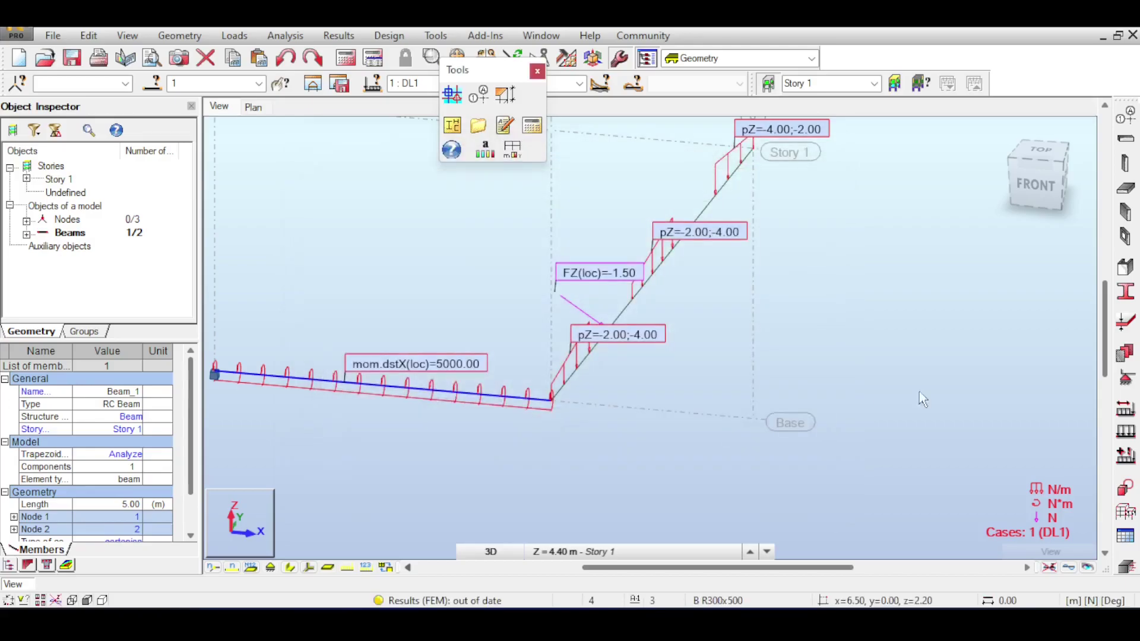
{"action": "left_click", "coordinate": [1124, 431]}
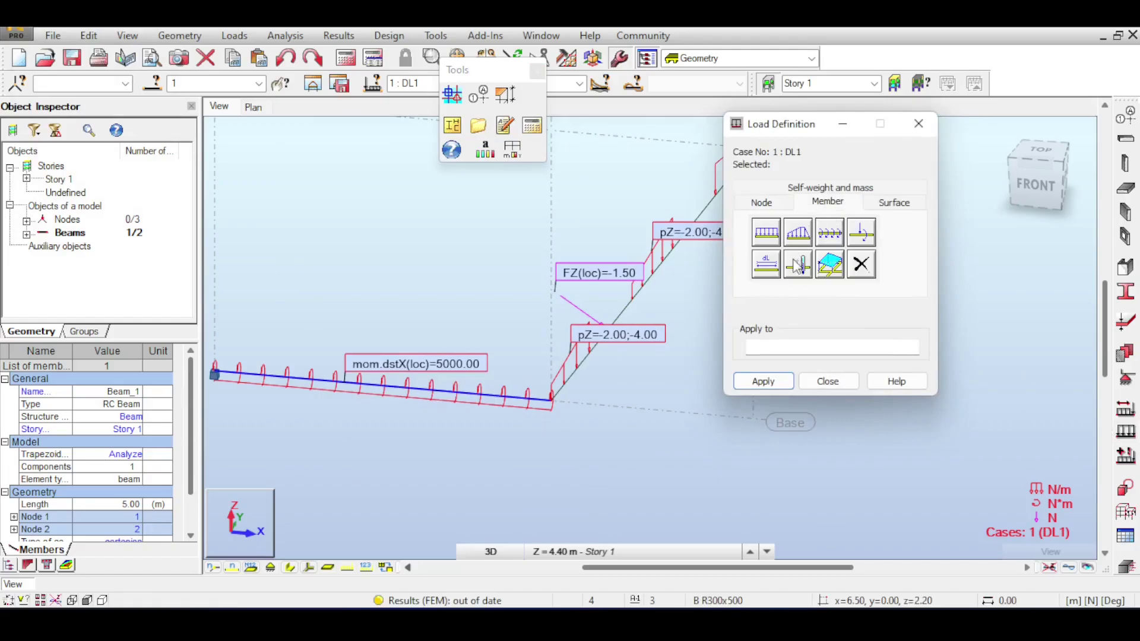
{"action": "left_click", "coordinate": [829, 266]}
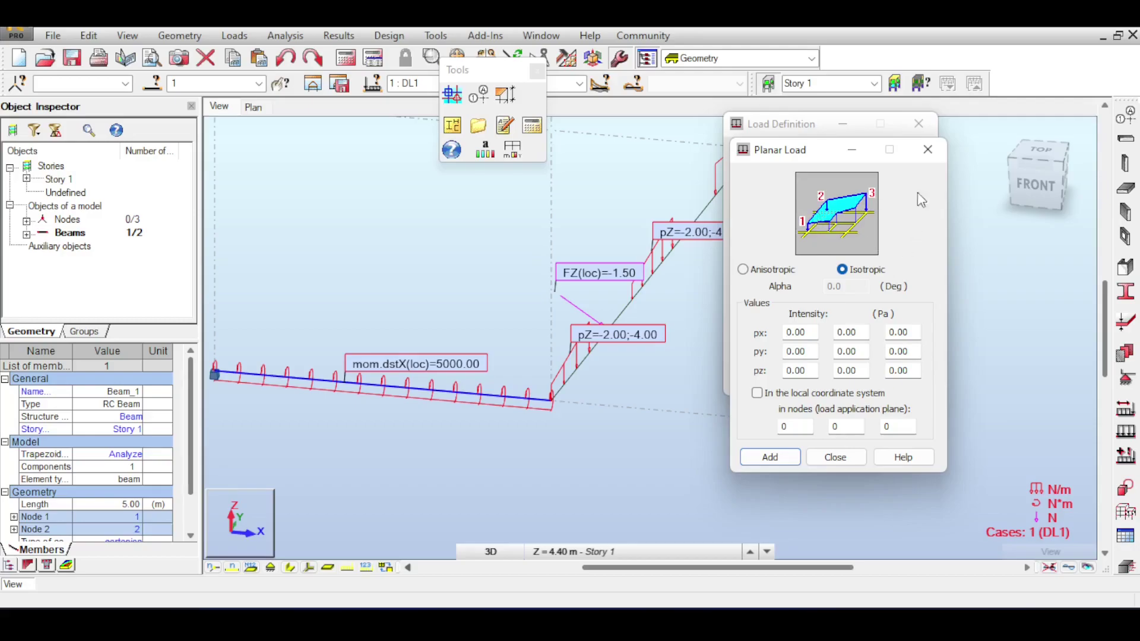
{"action": "left_click", "coordinate": [928, 150]}
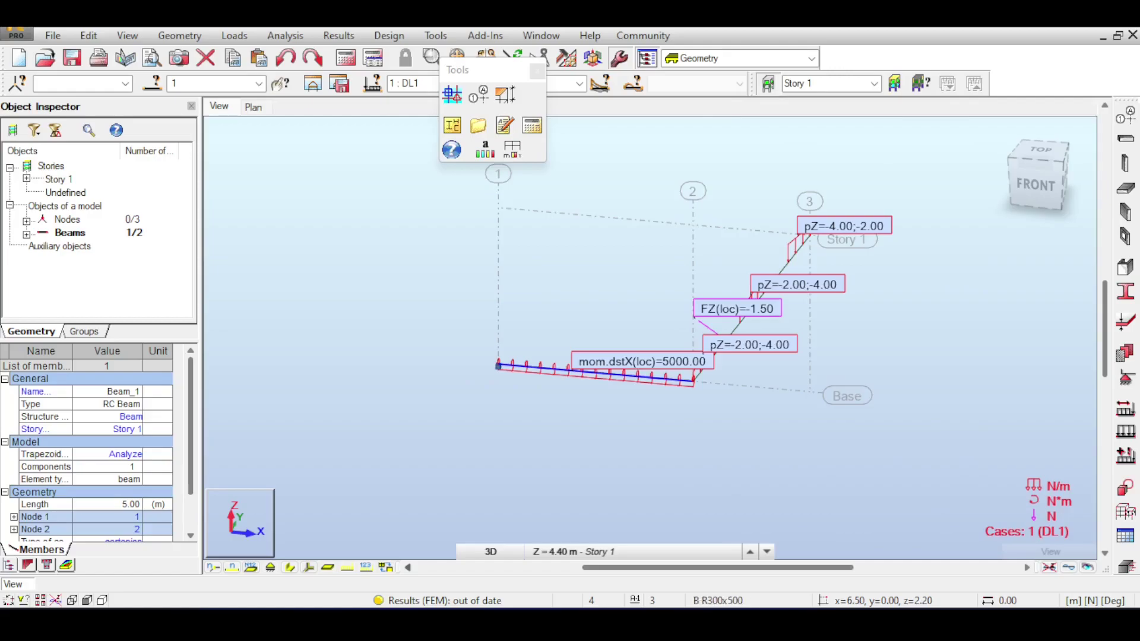